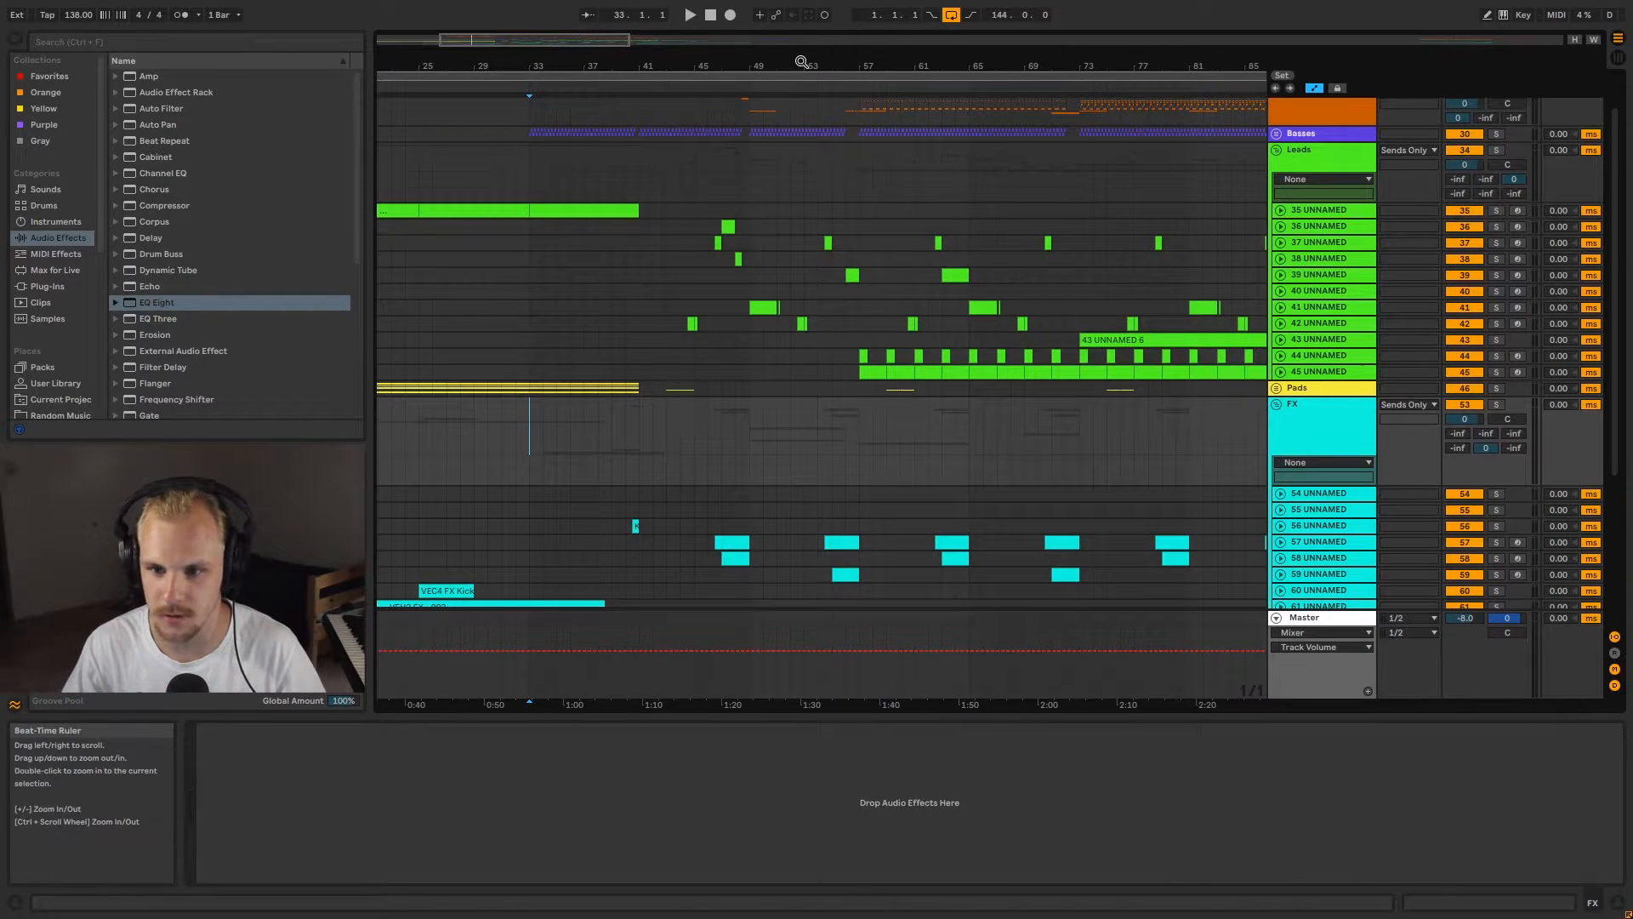
Step: Survey the clips on the Leads and FX group tracks across the arrangement from about bar 21 to bar 105
drag(770, 69, 681, 51)
scroll(780, 259, down, 4)
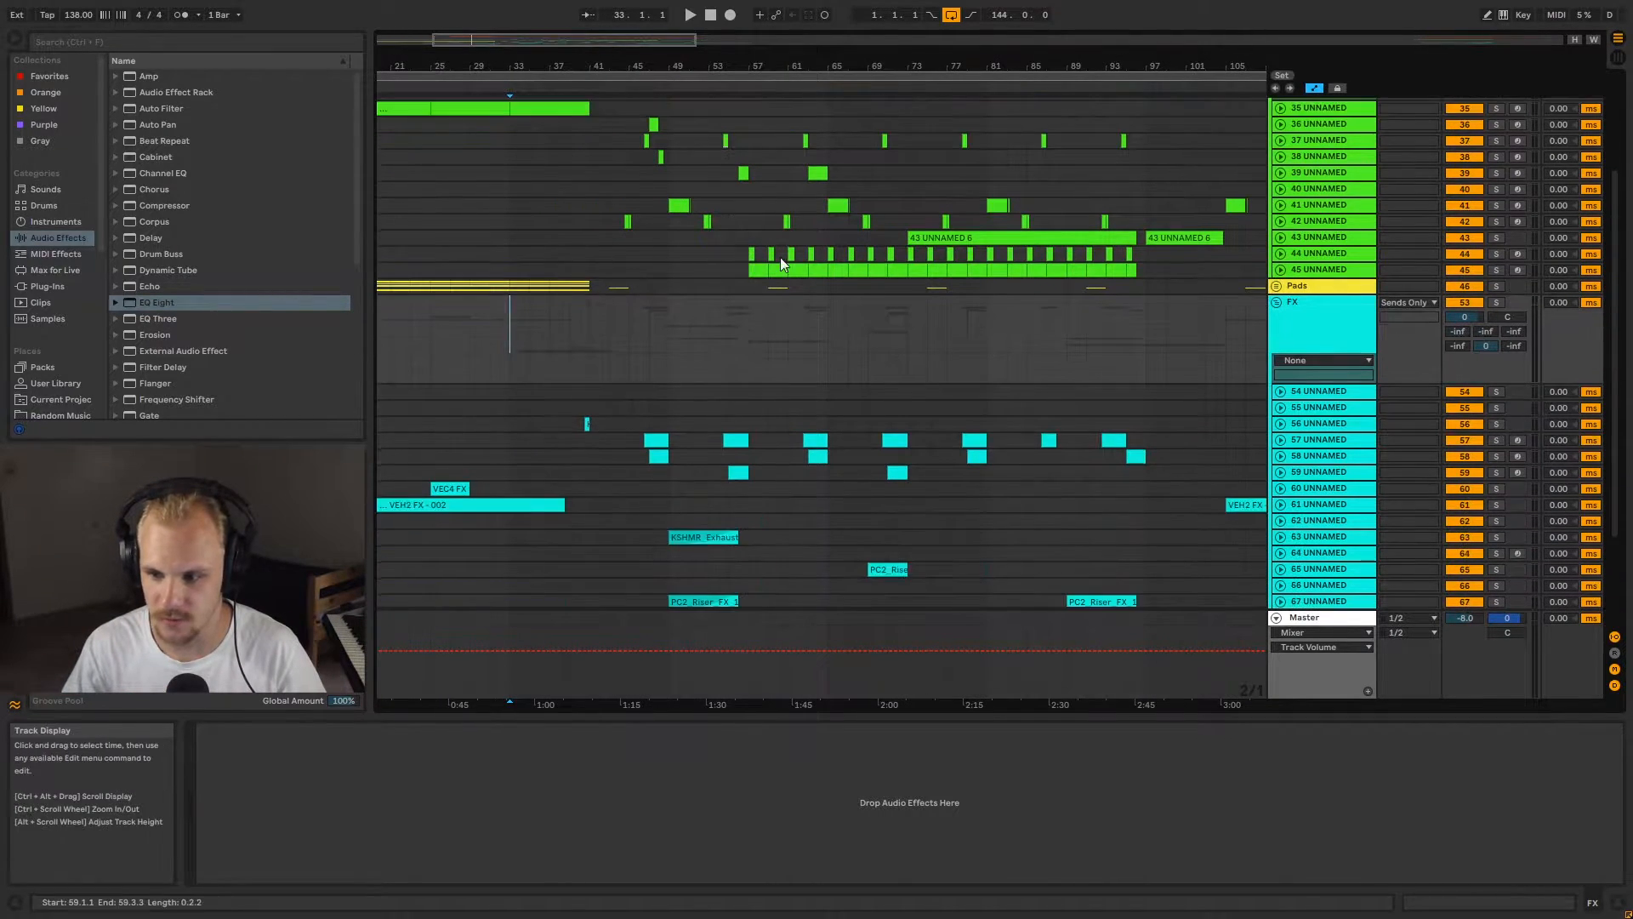
scroll(786, 282, up, 4)
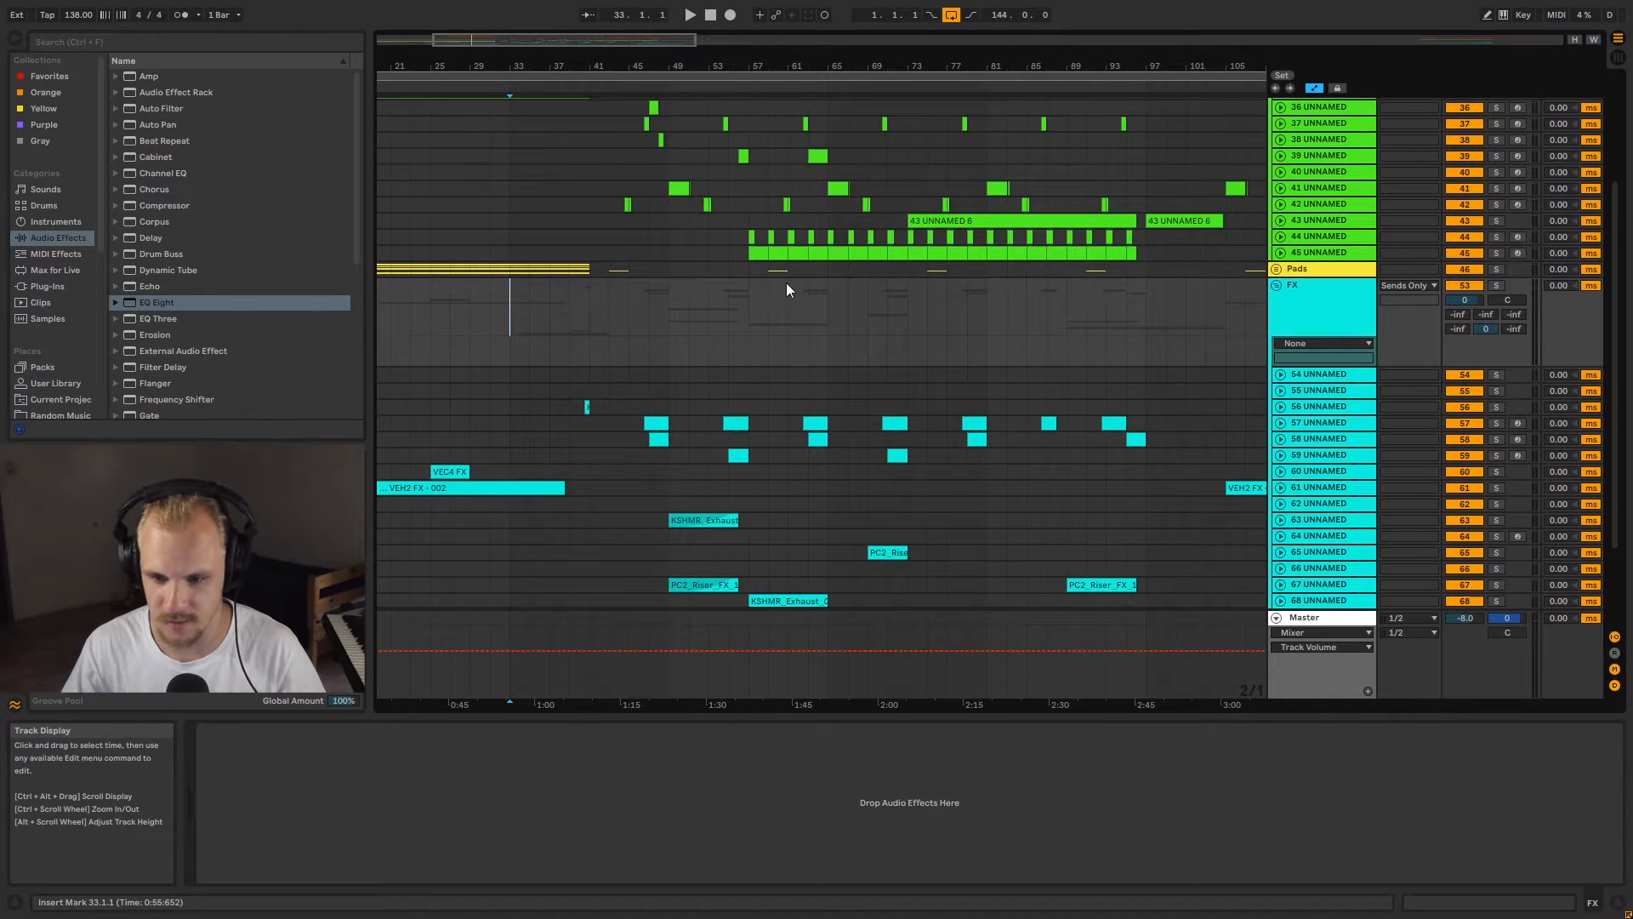
scroll(871, 342, up, 3)
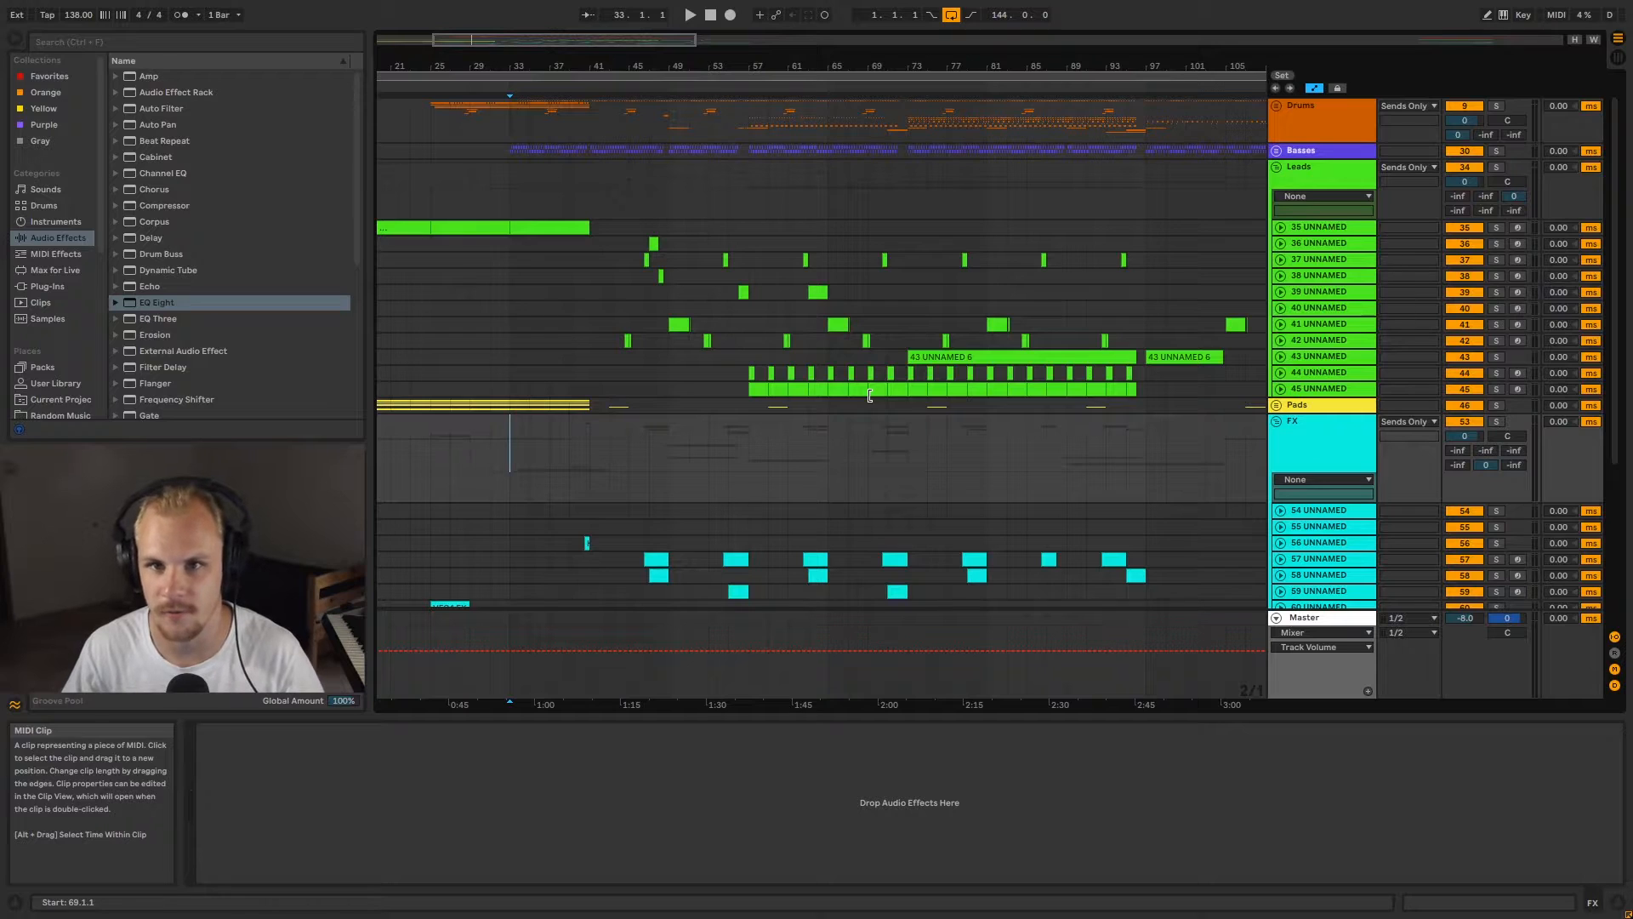
scroll(869, 395, down, 6)
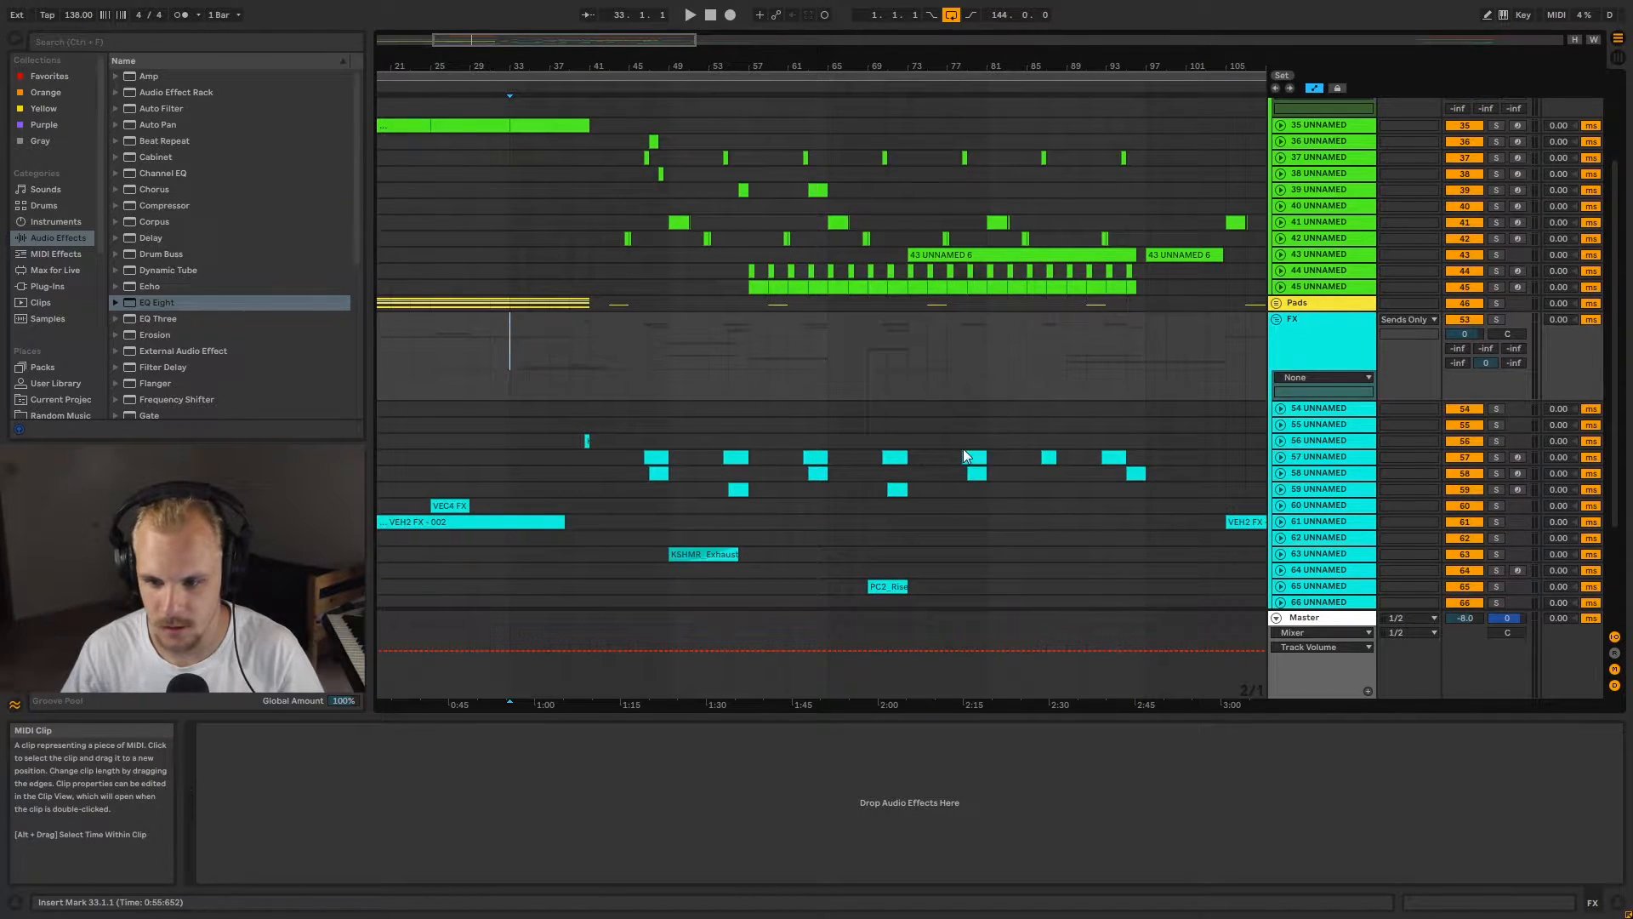
scroll(923, 449, down, 1)
Step: Examine the FX clips on tracks 57 to 71 and view the device chains of tracks 59 and 61
drag(651, 445, 1004, 525)
click(1004, 525)
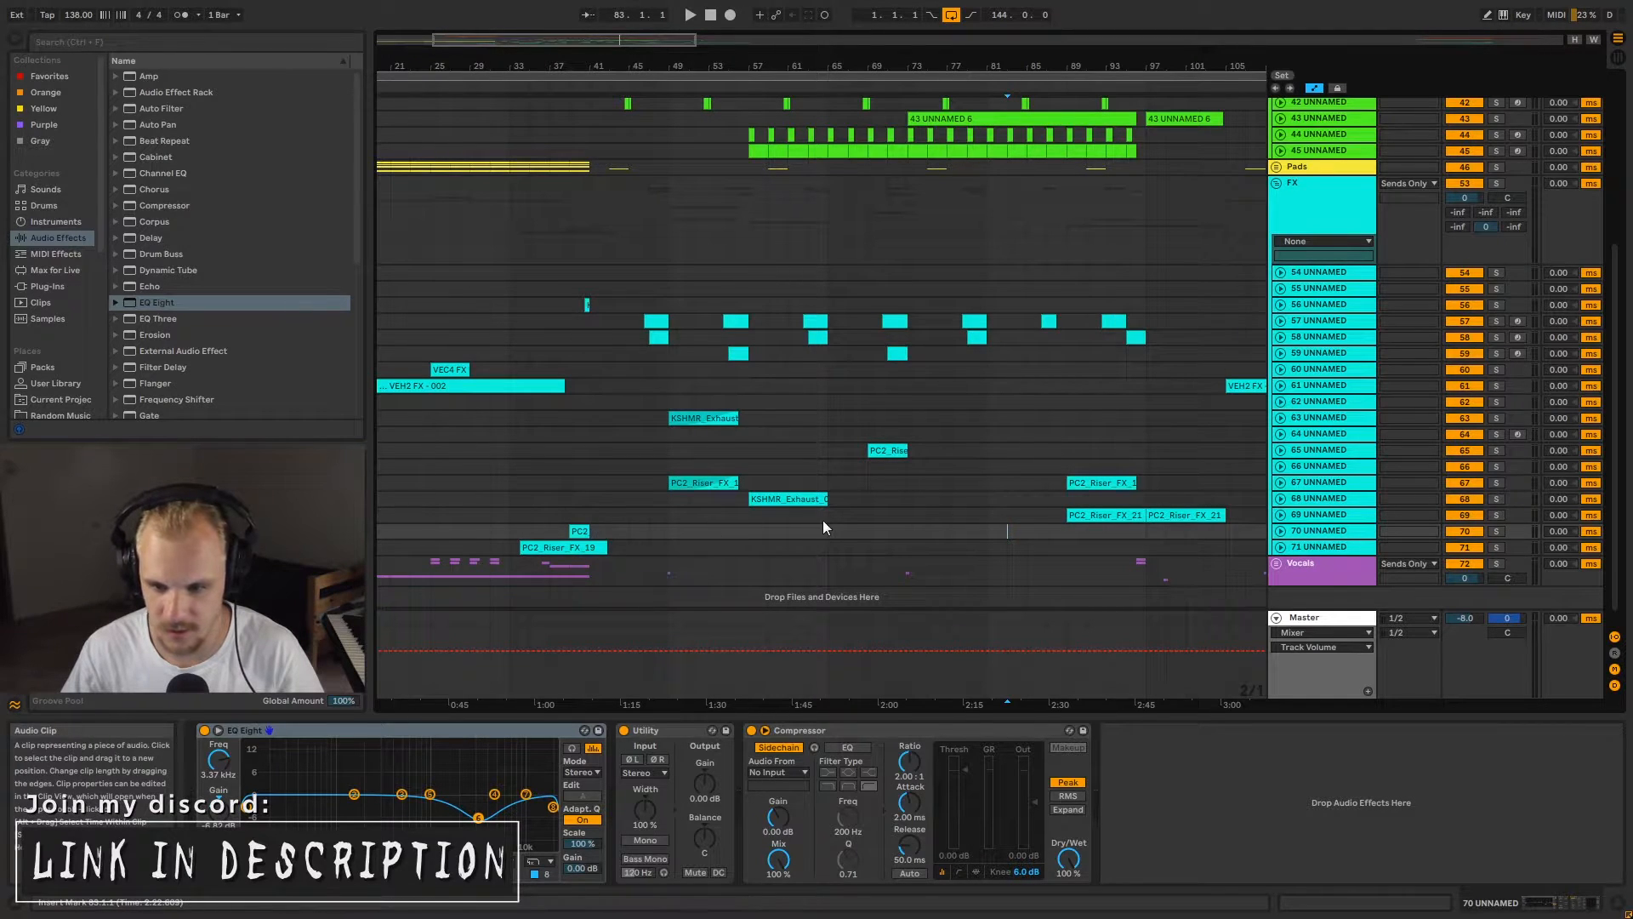
scroll(832, 519, up, 1)
drag(644, 336, 1201, 352)
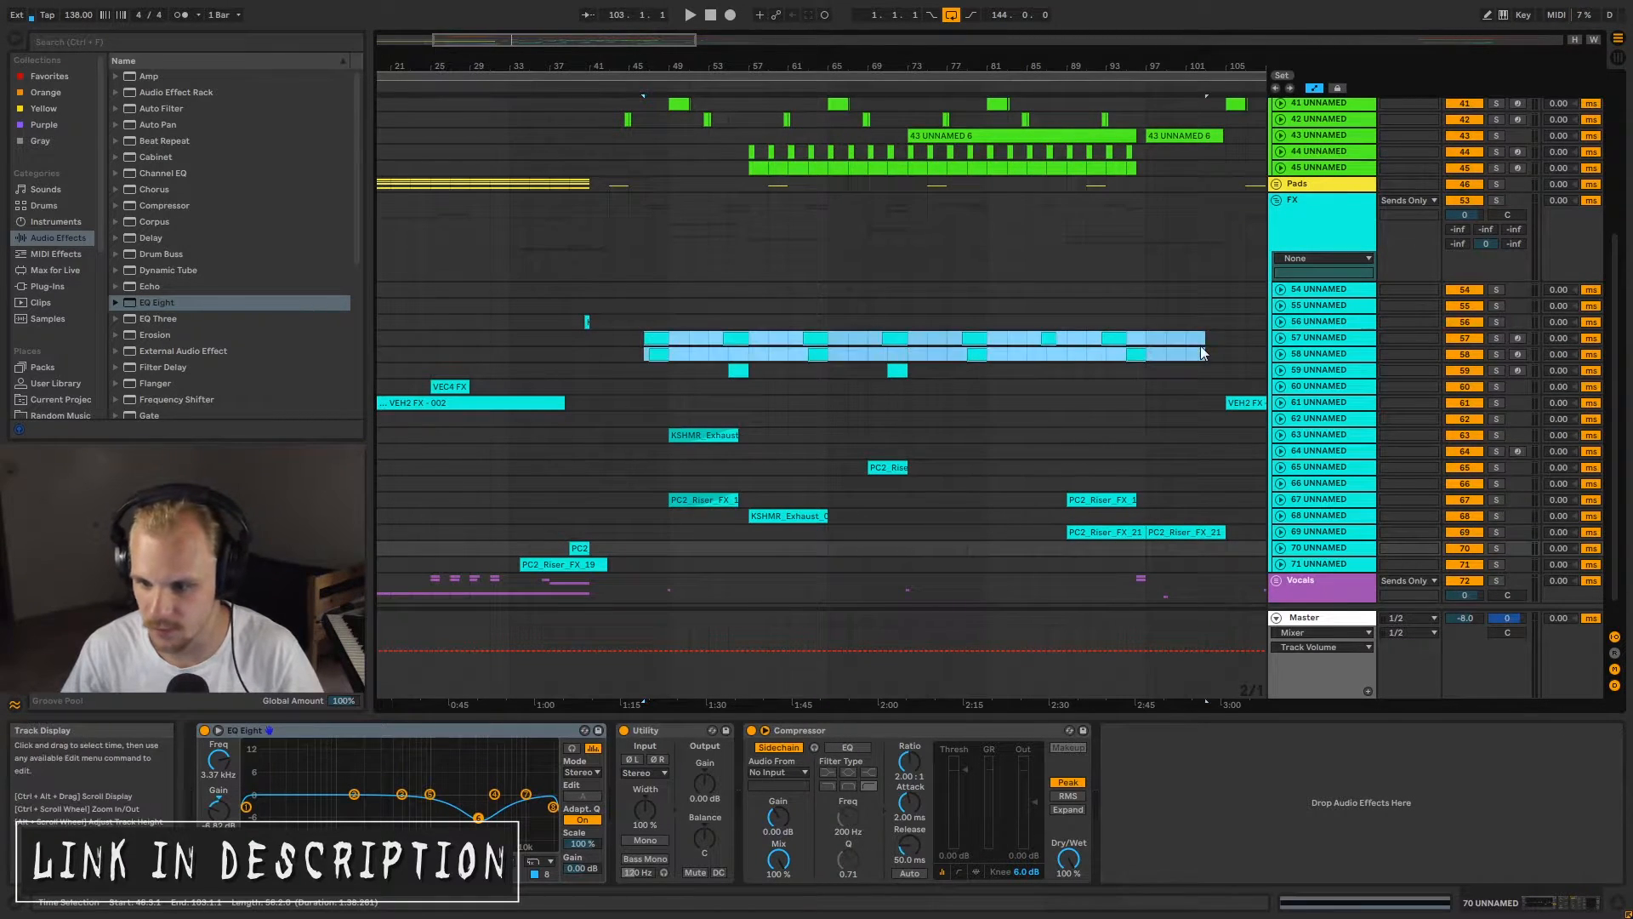
click(1142, 365)
scroll(817, 408, up, 1)
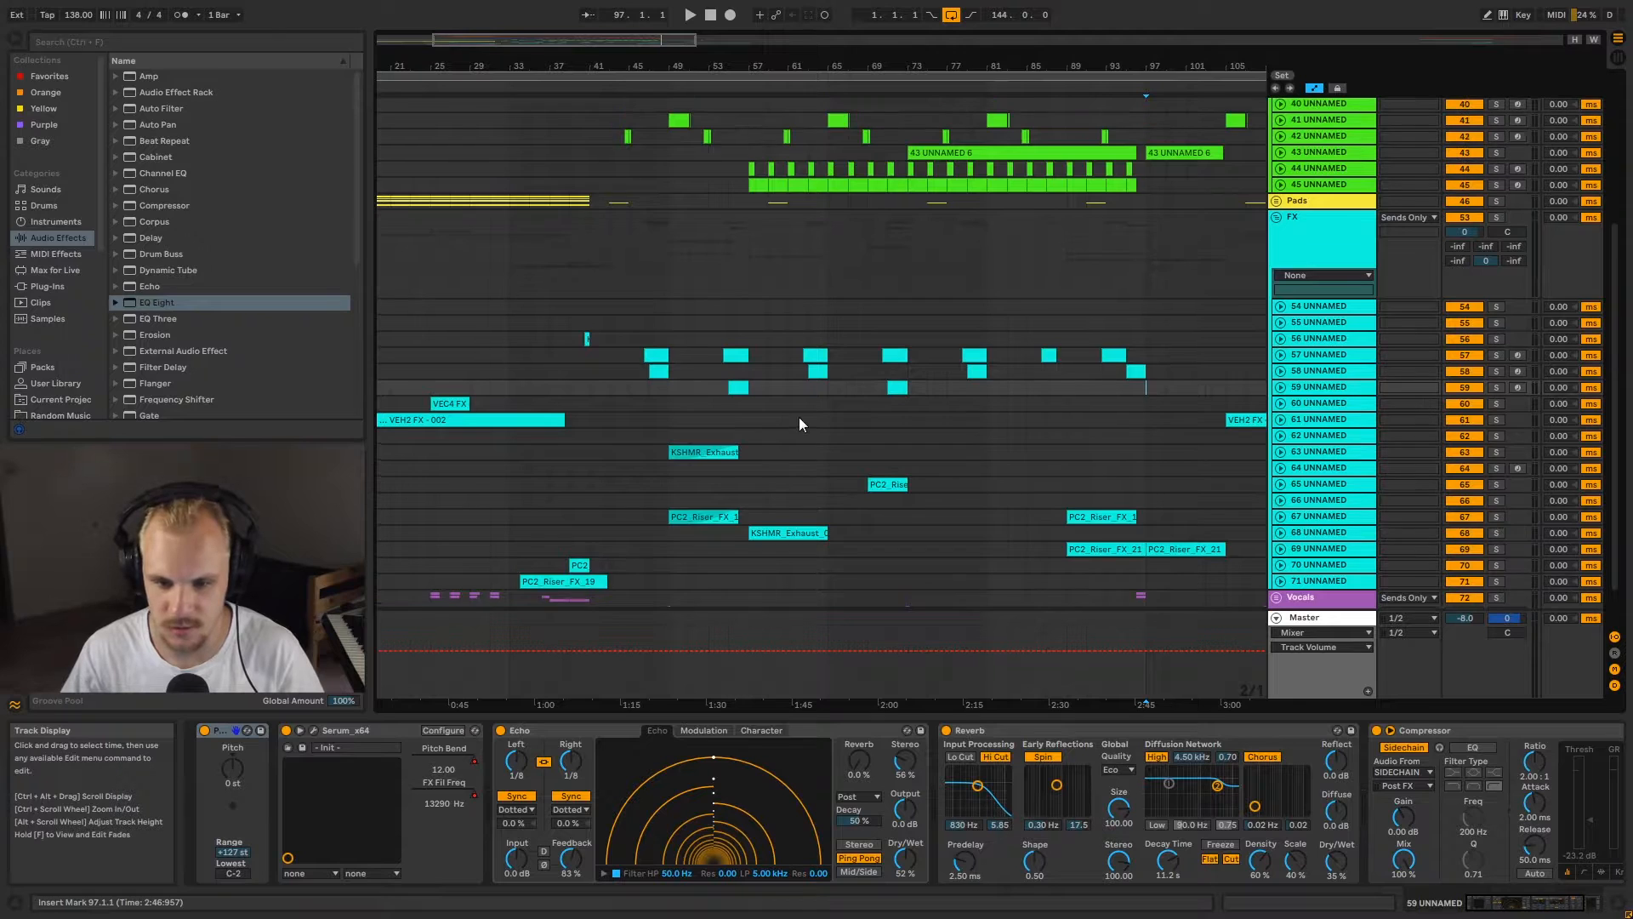
click(493, 419)
scroll(723, 417, up, 8)
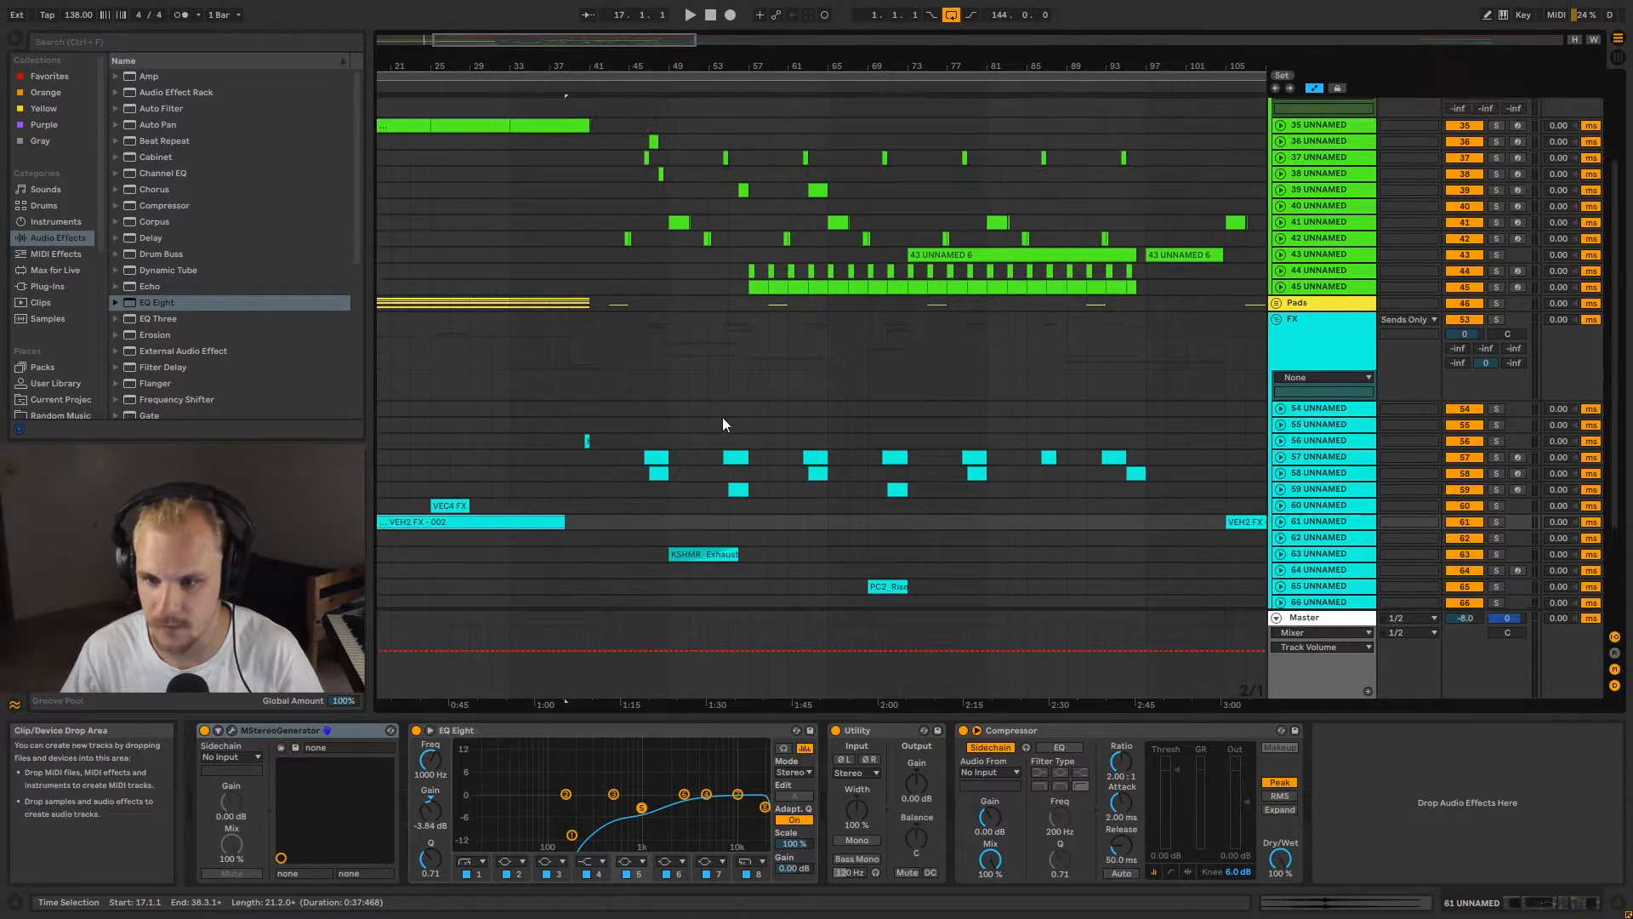
Step: Select the track 41 lead clip at bar 49 and unfold the track to show its notes and automation
click(818, 223)
click(680, 256)
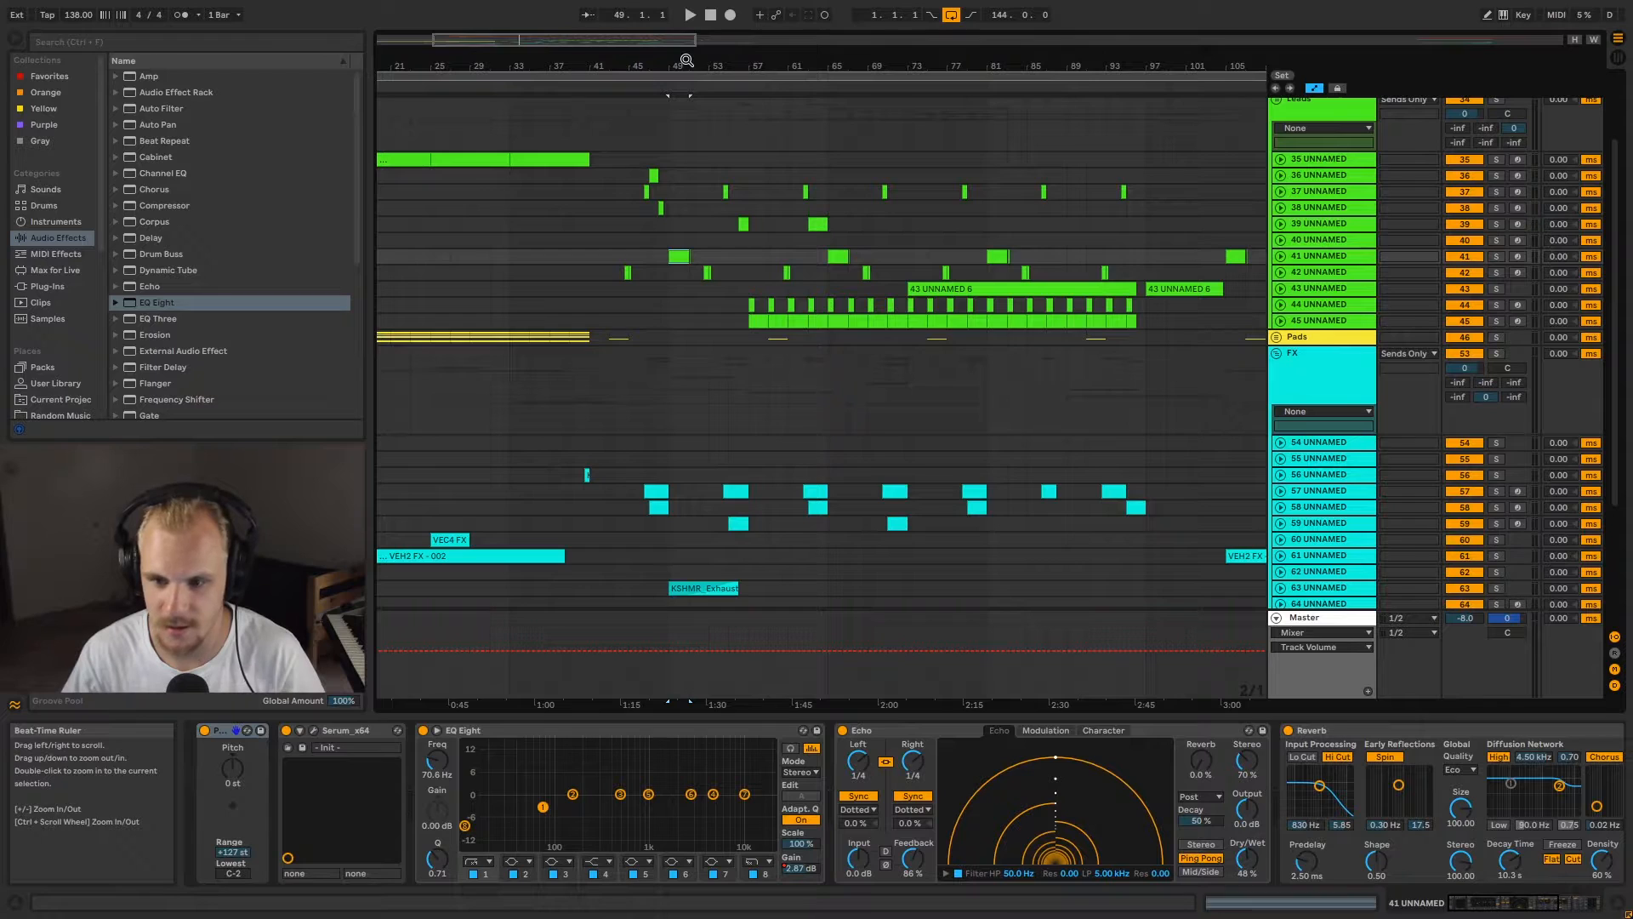
drag(687, 61, 688, 73)
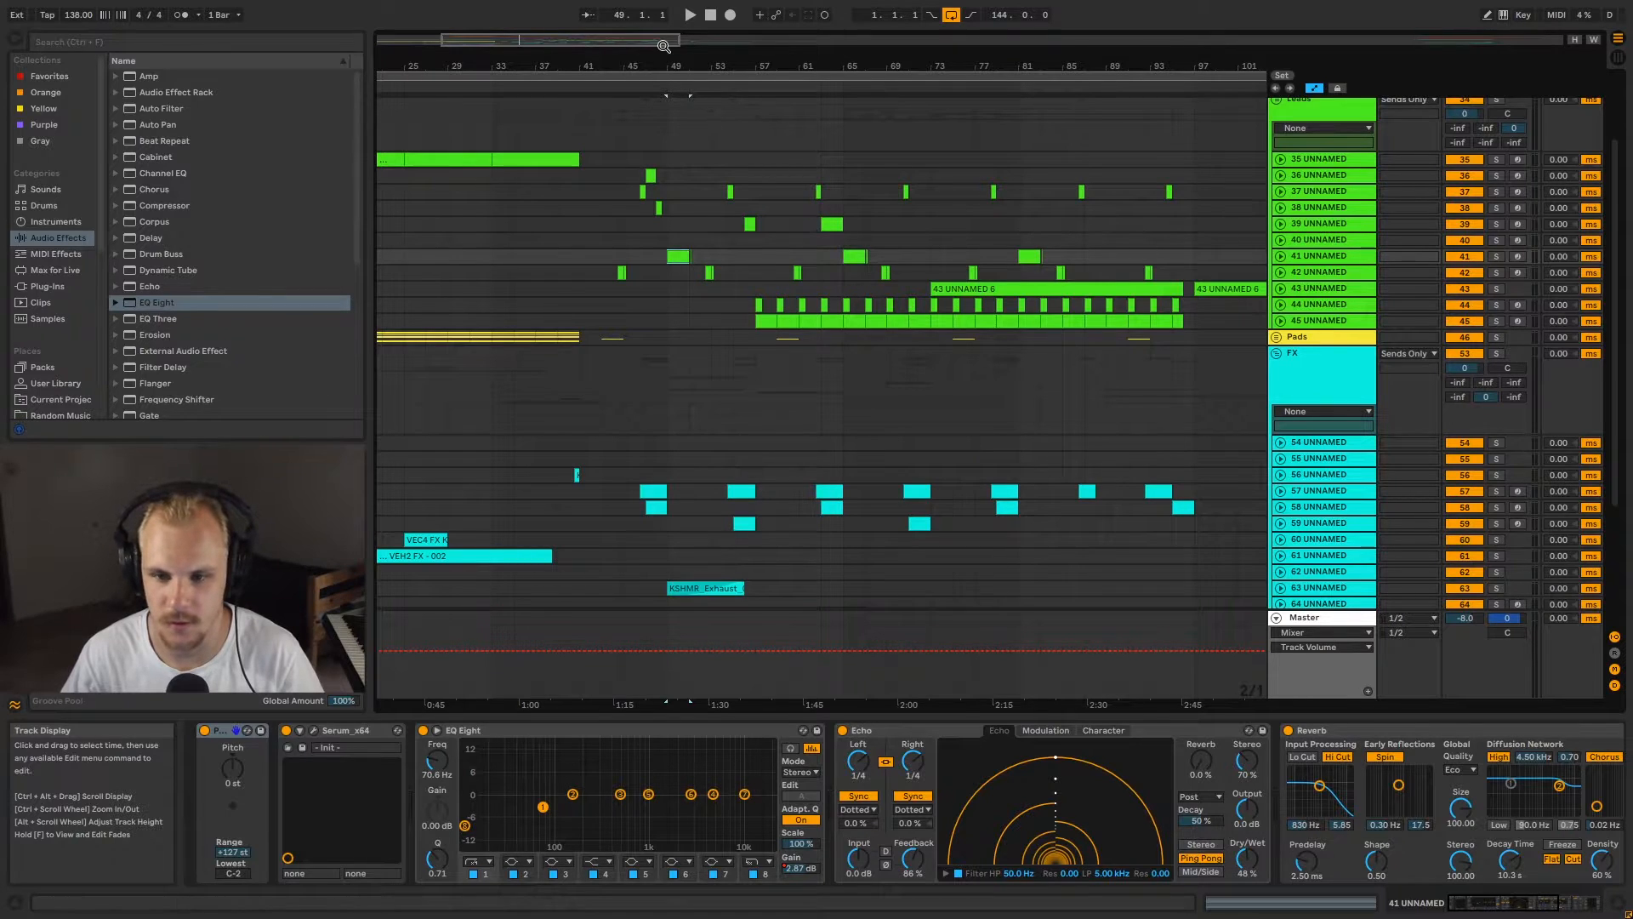
drag(674, 68, 672, 254)
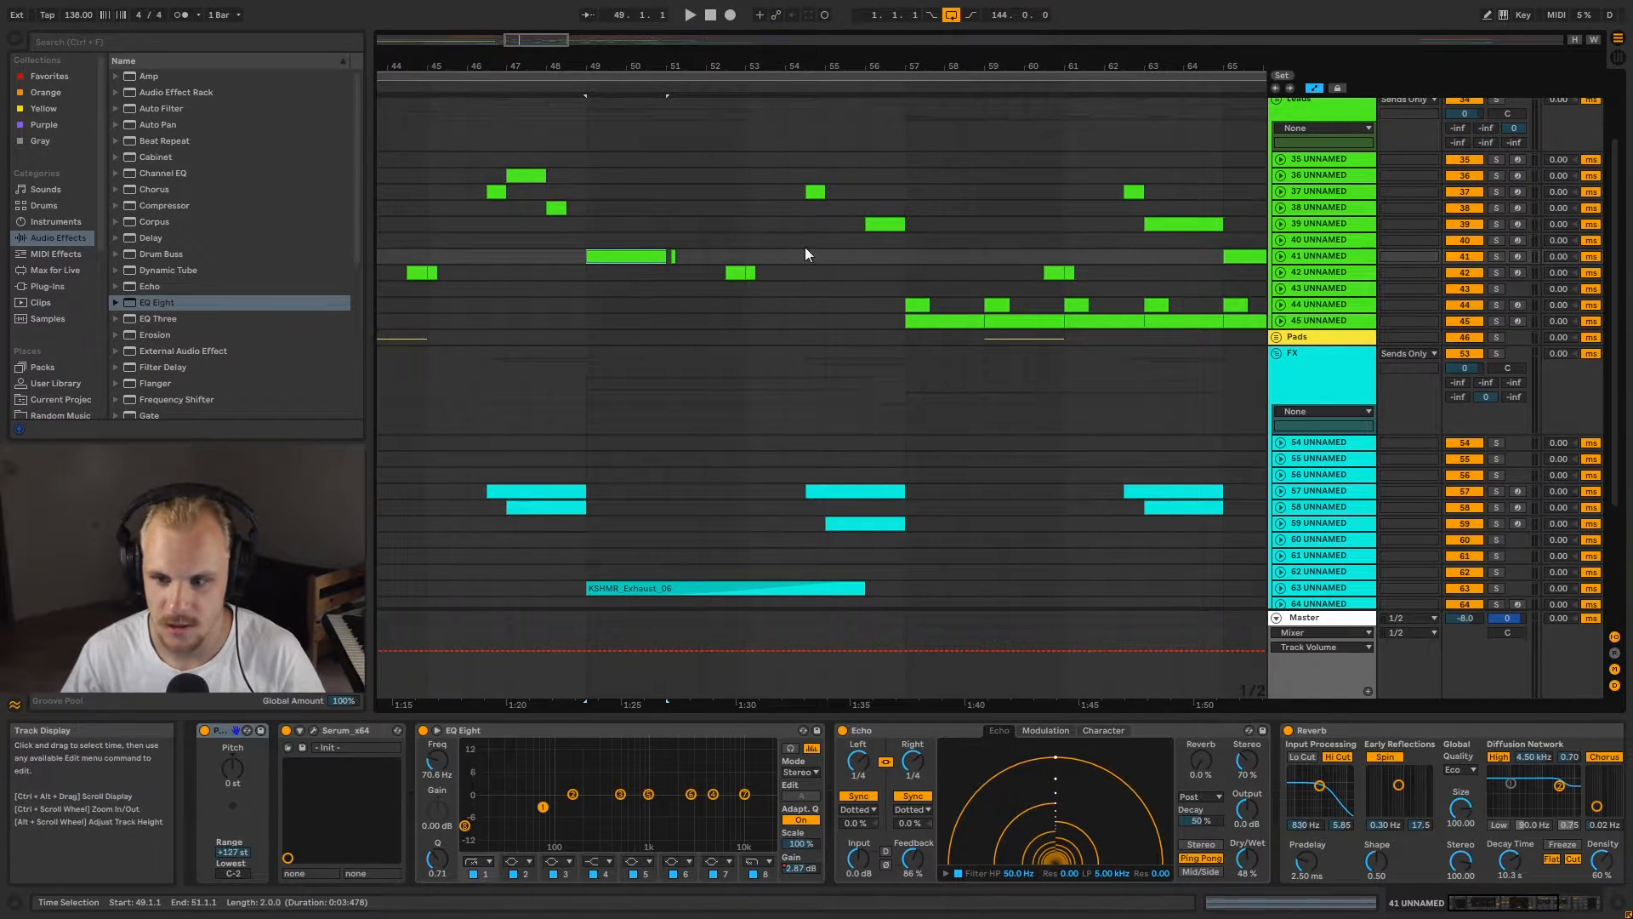
click(1281, 256)
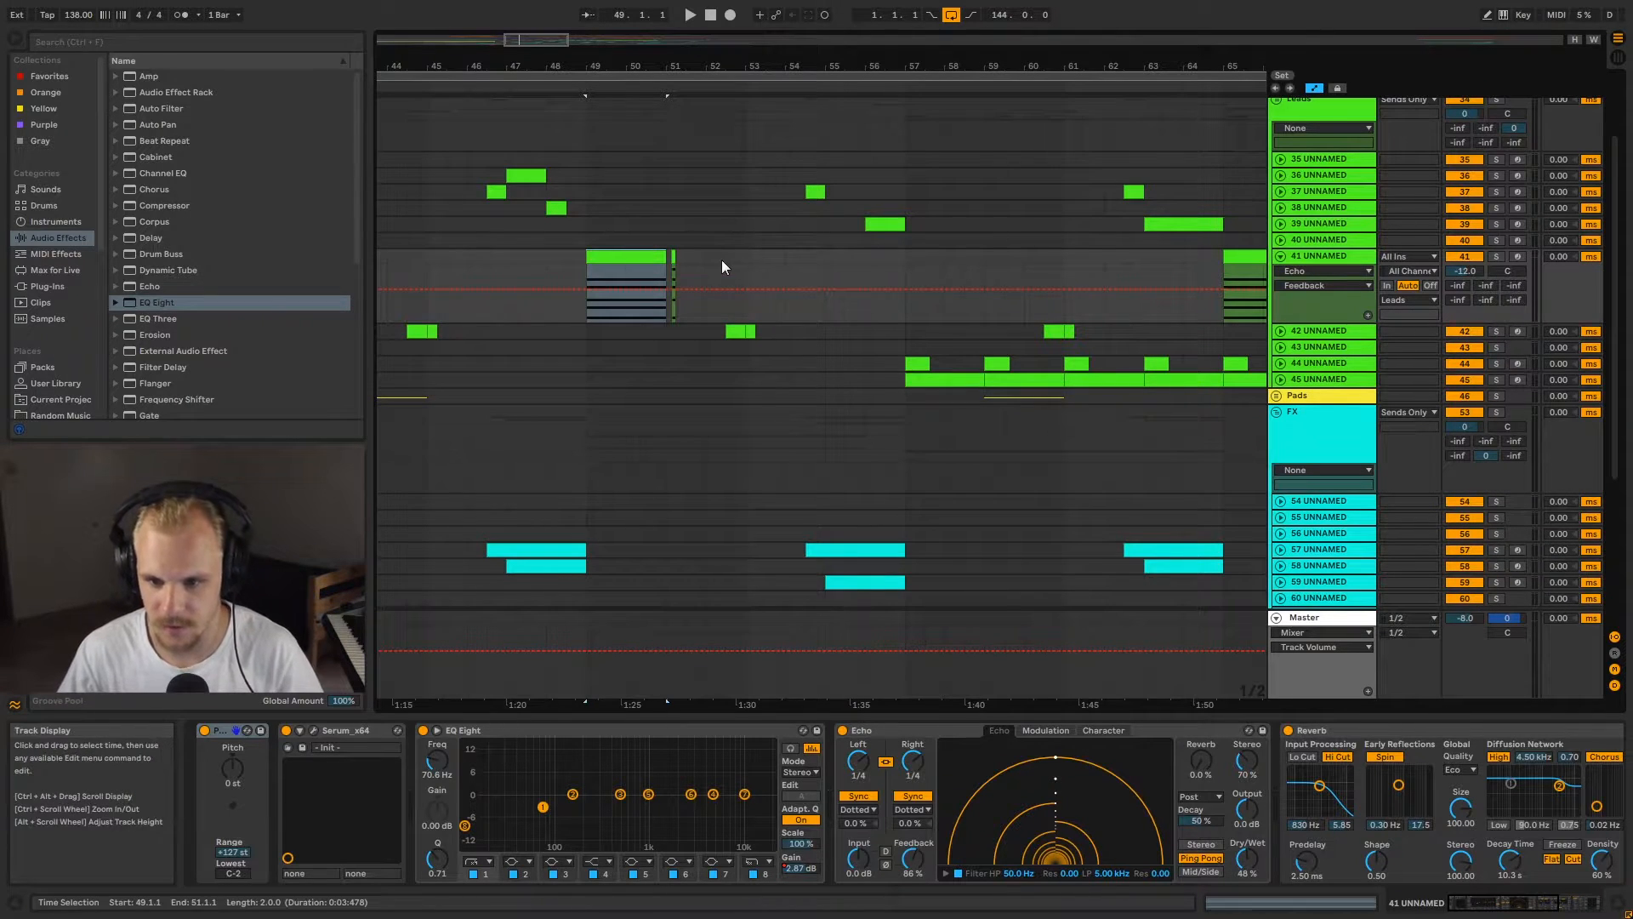
Step: Solo track 41, examine its short clip at bar 51, and put the playback start at bar 49
click(1496, 255)
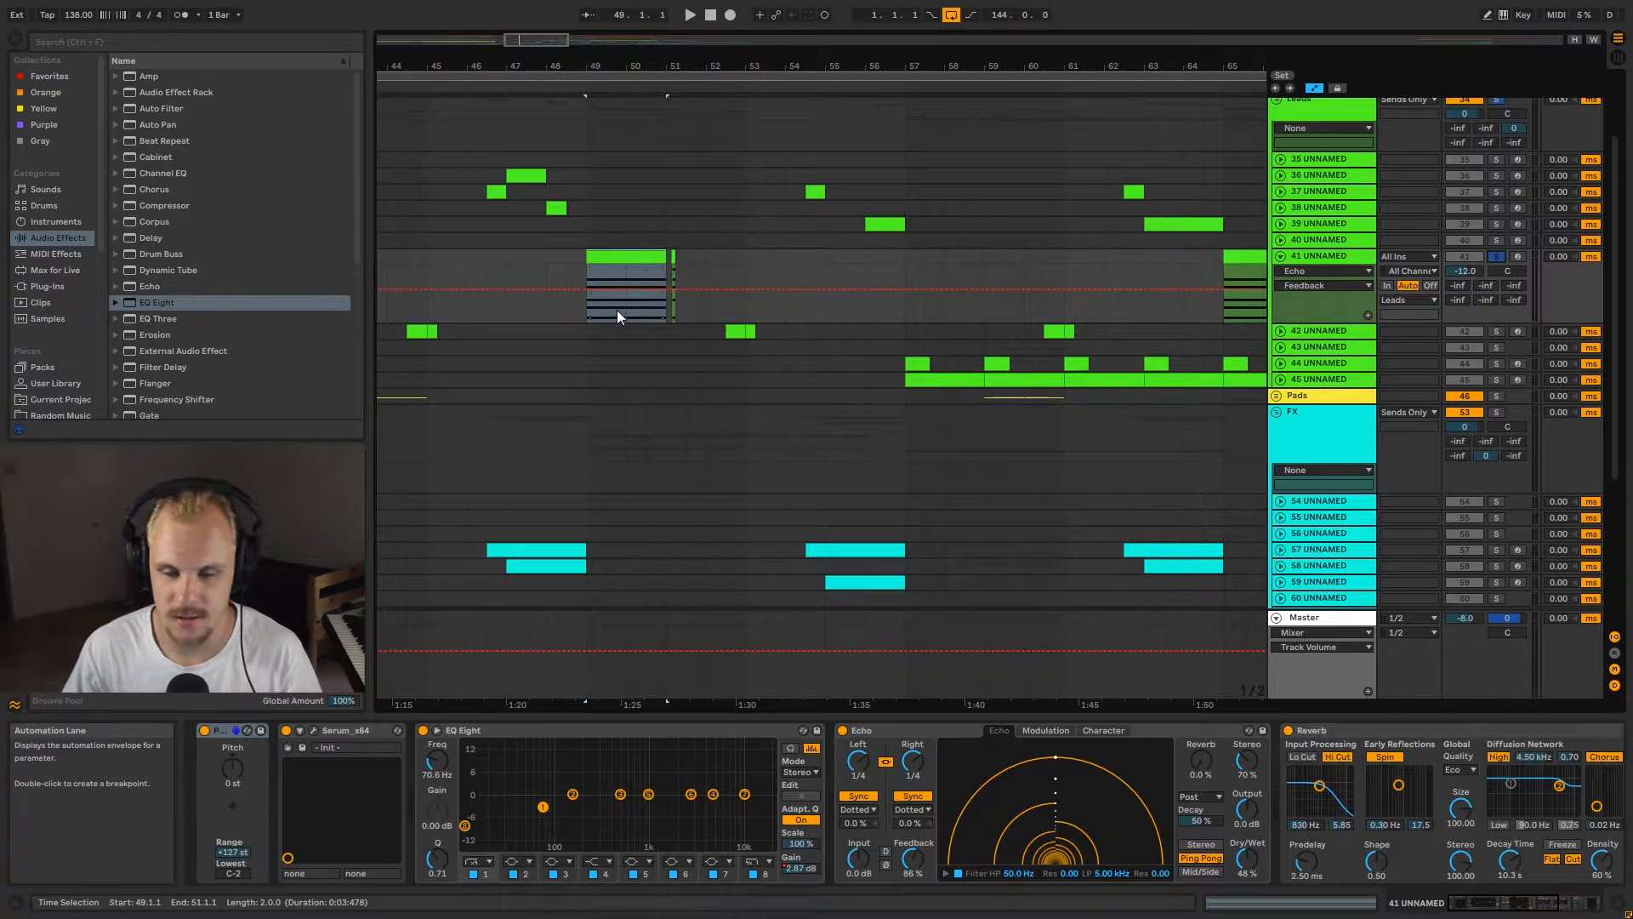
drag(669, 305, 681, 304)
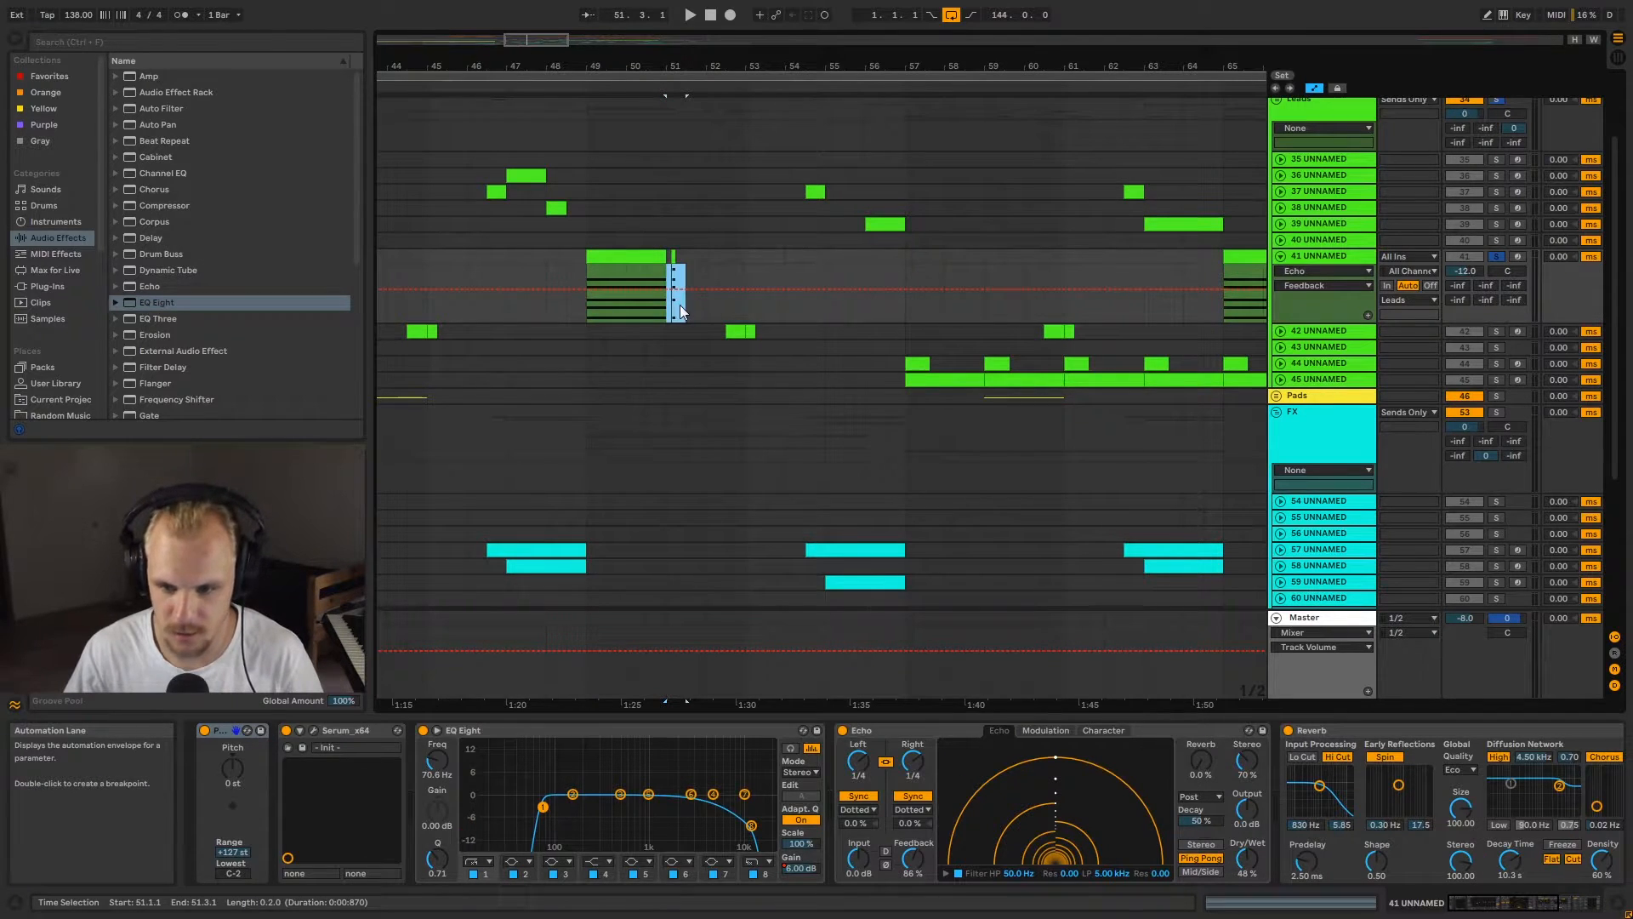
click(584, 309)
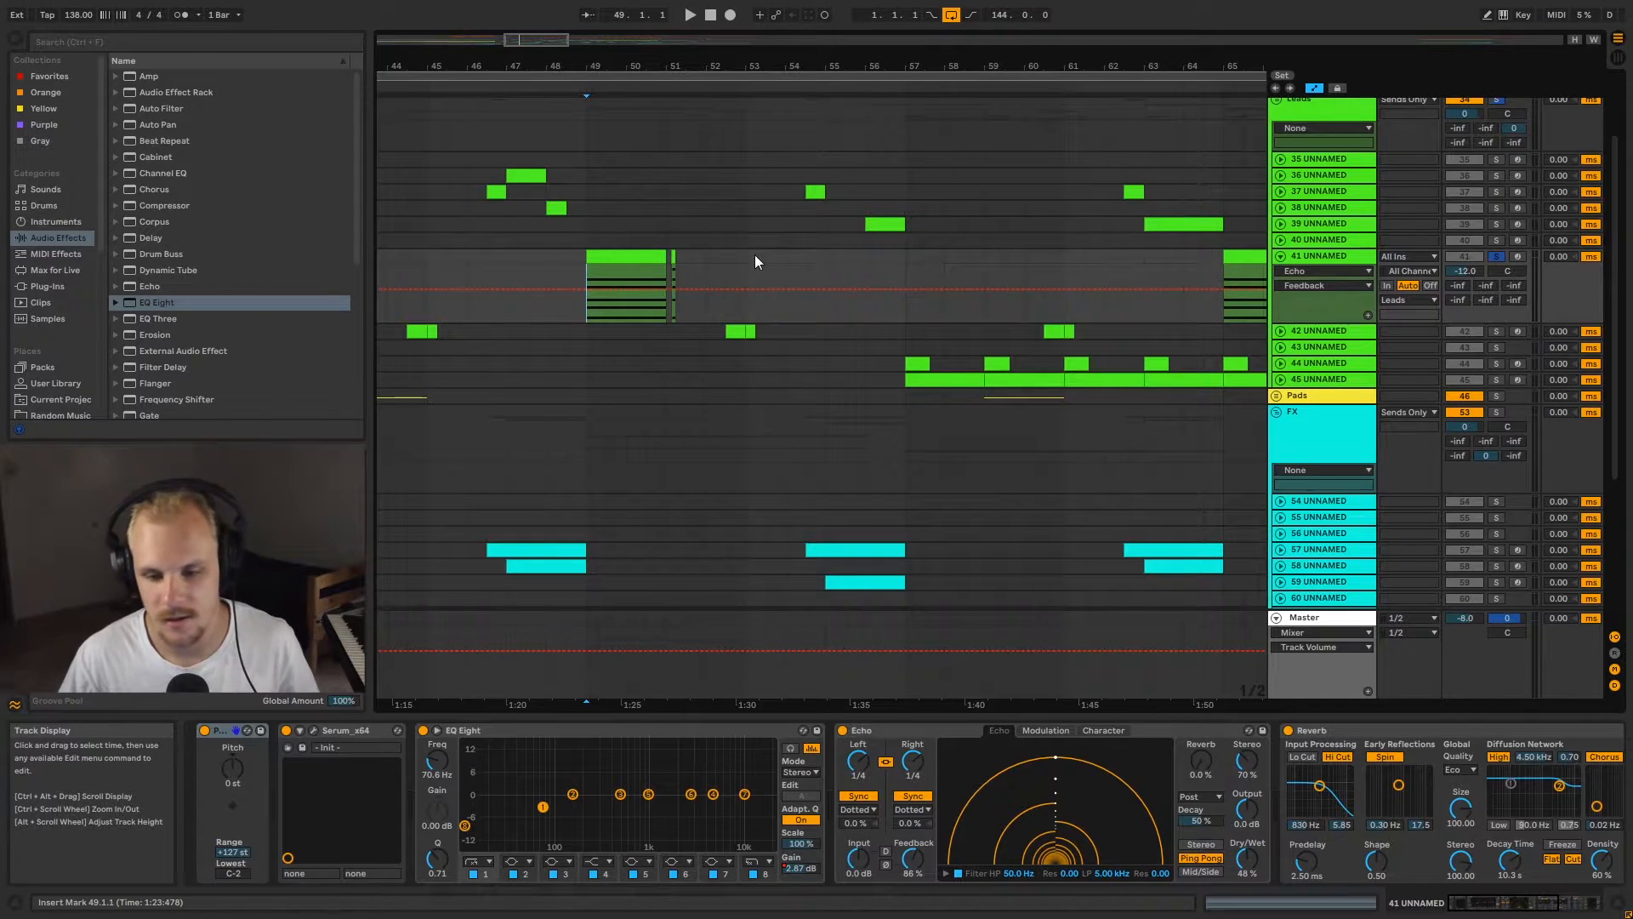
mouse_move(682, 66)
mouse_down()
mouse_move(685, 46)
mouse_move(688, 65)
mouse_up()
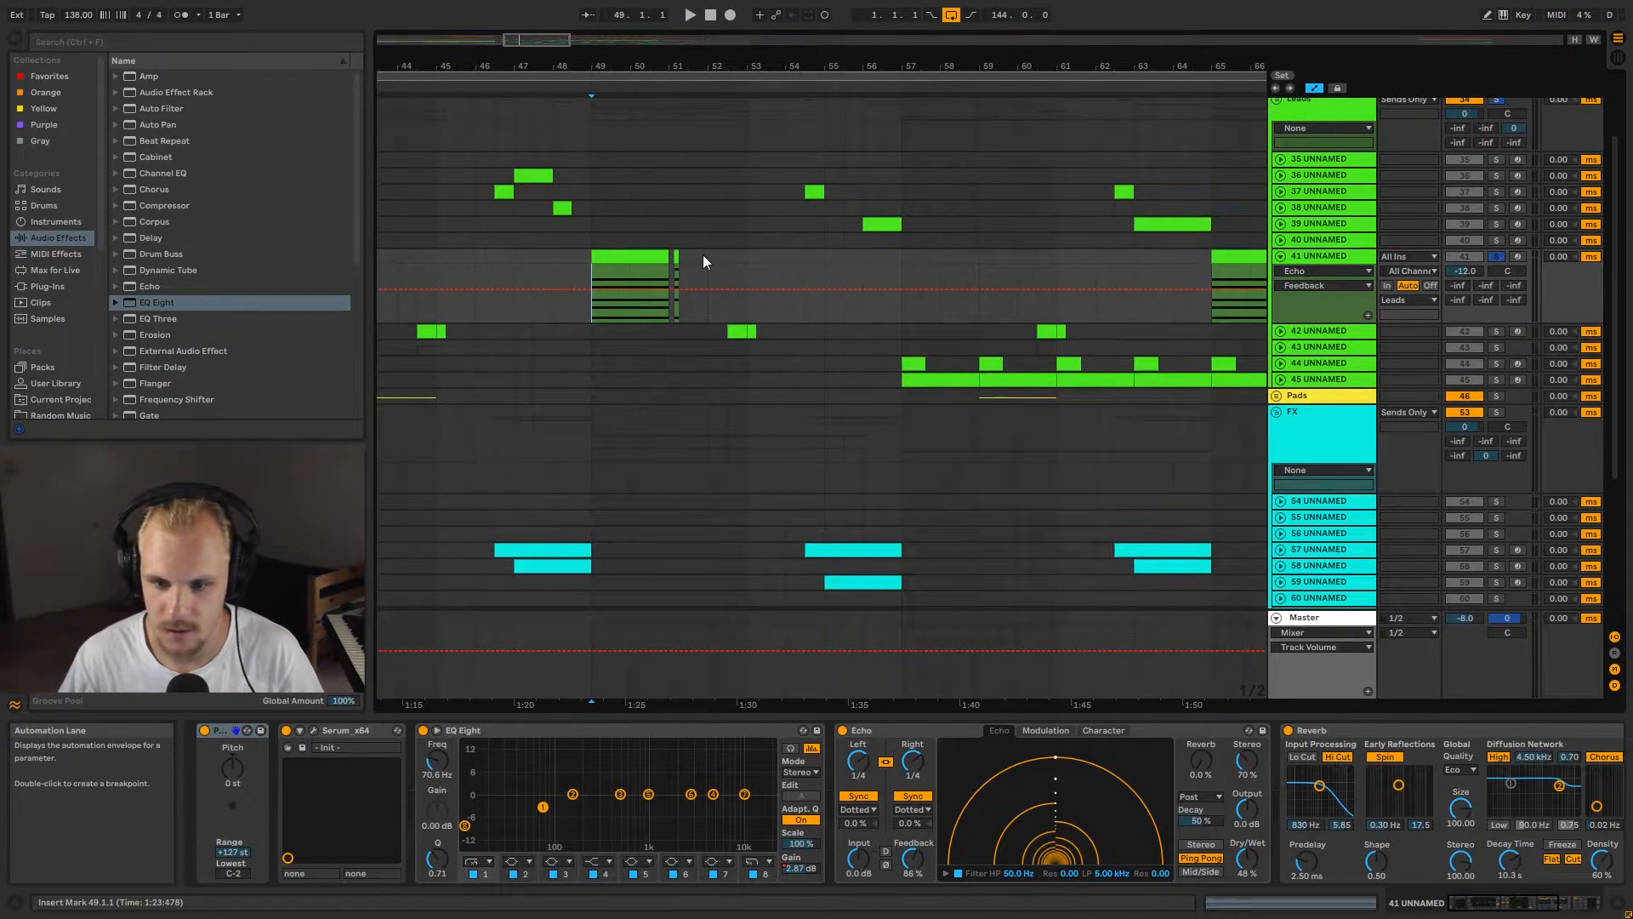
Step: Unsolo track 41, play the full mix from bar 49 through about bar 52, and stop playback
click(1498, 257)
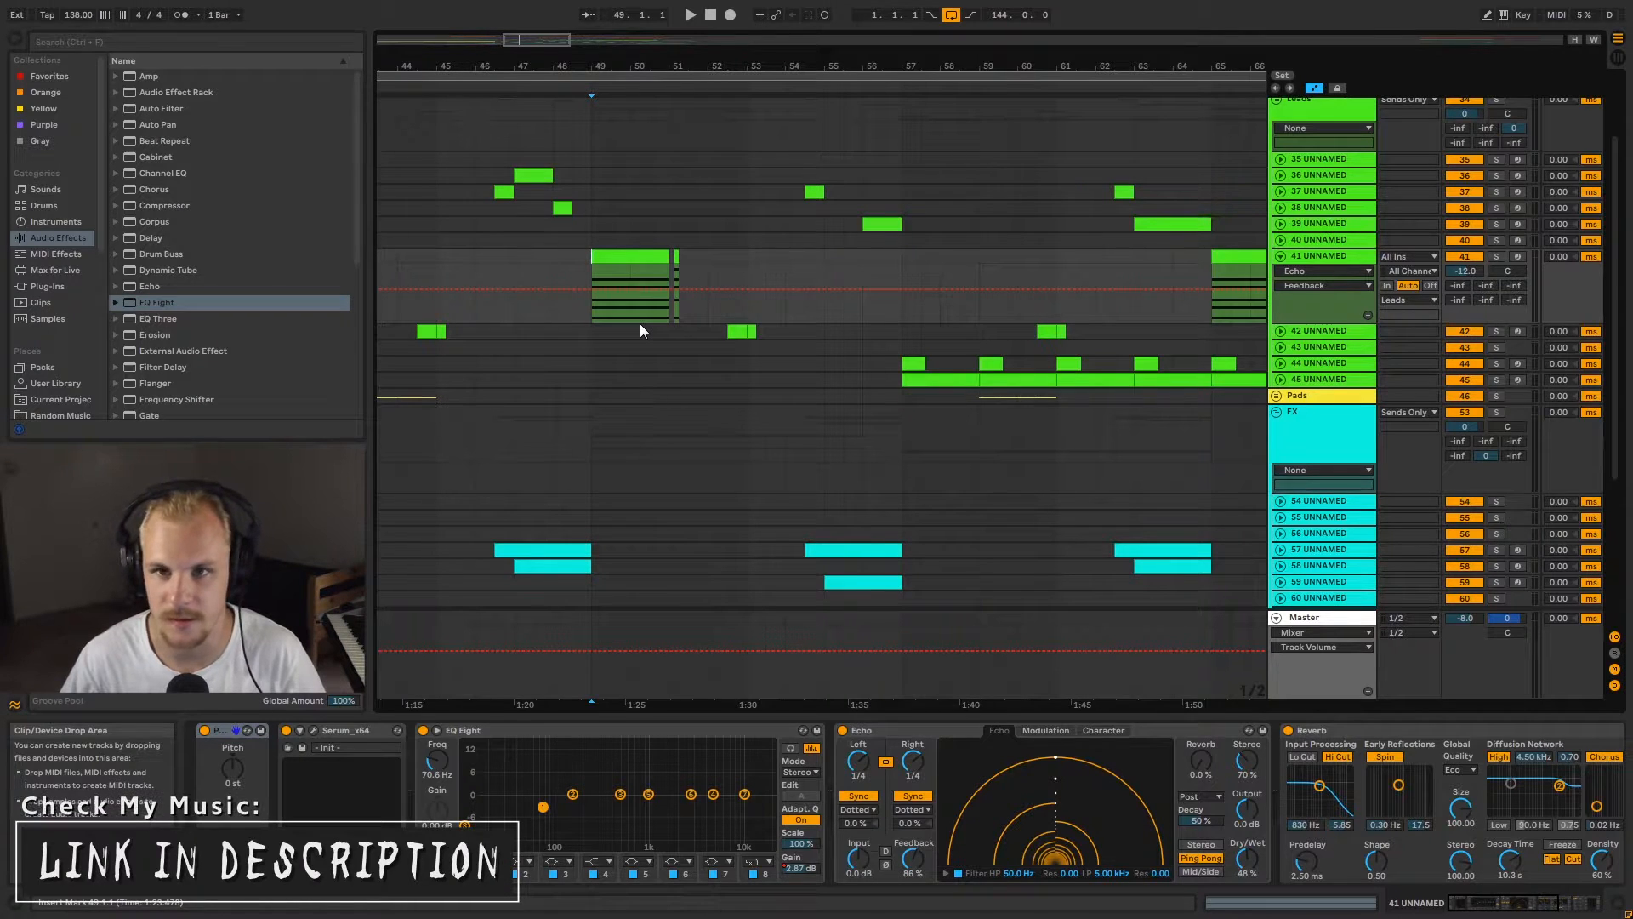
key(space)
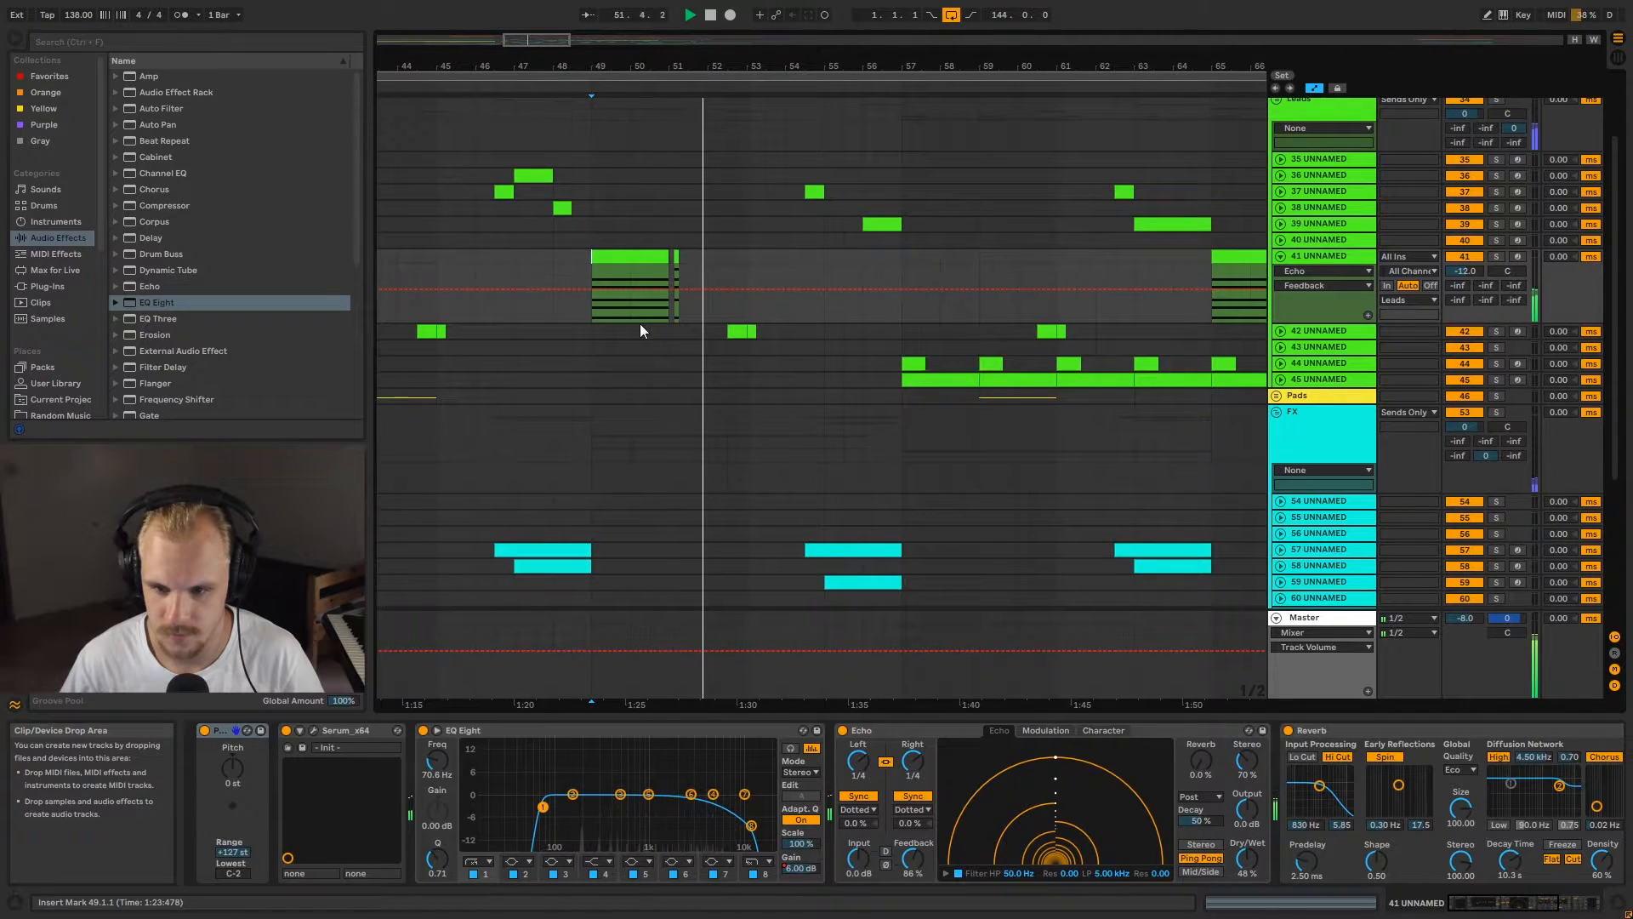
key(space)
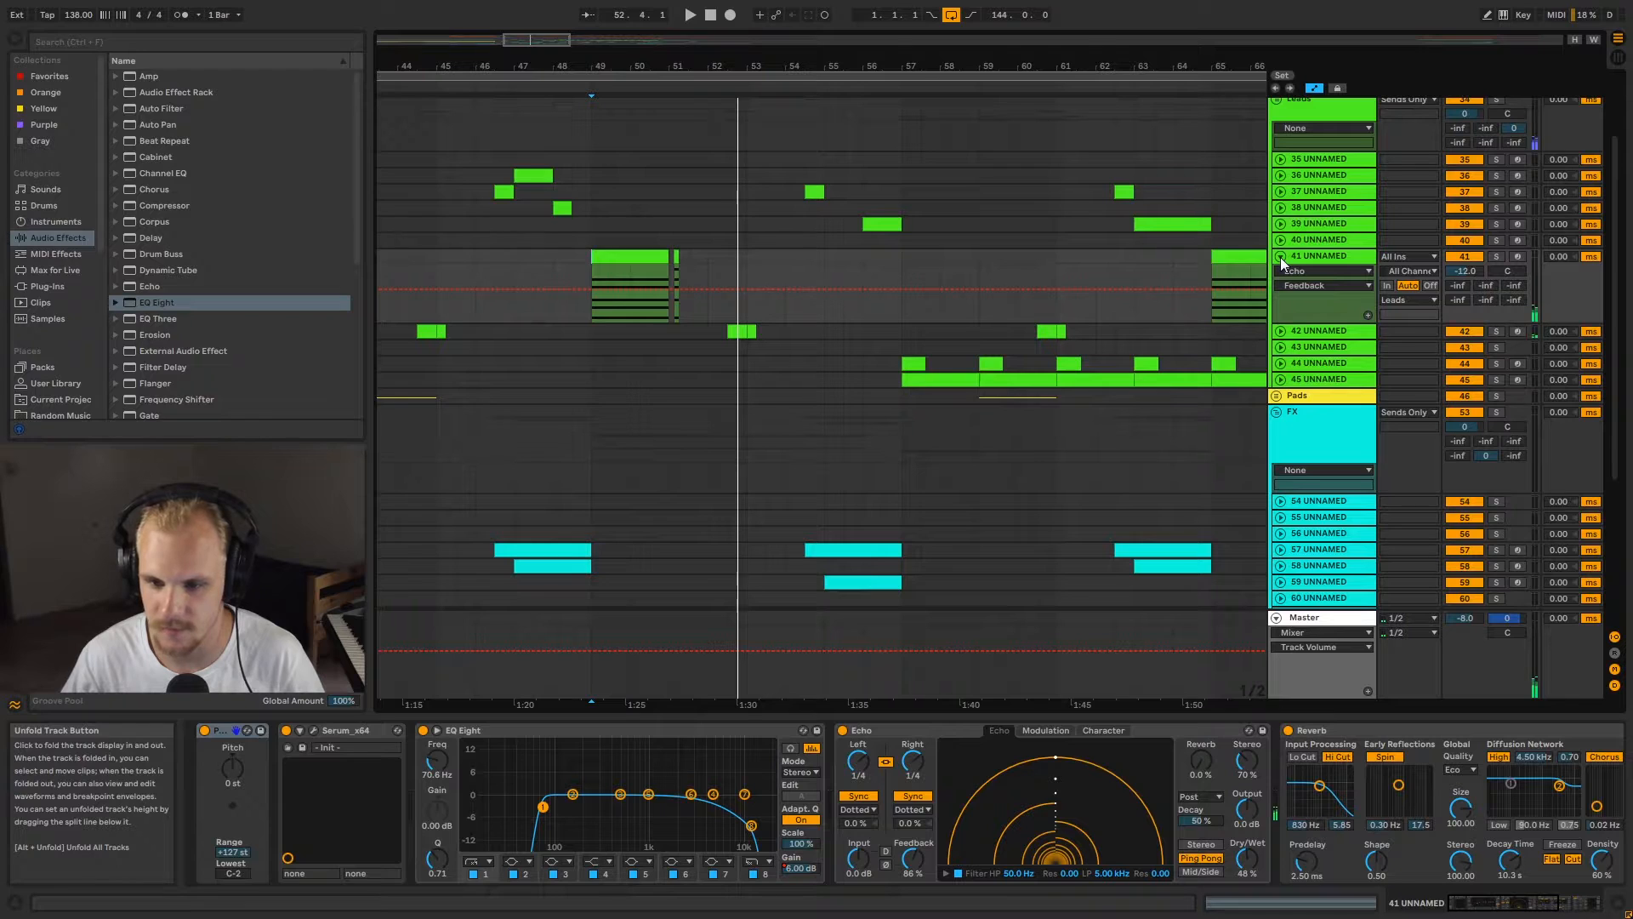
Step: Select the track 41 clip at bar 49, view the FX page of the track's Serum plug-in, and close it
drag(587, 314, 665, 309)
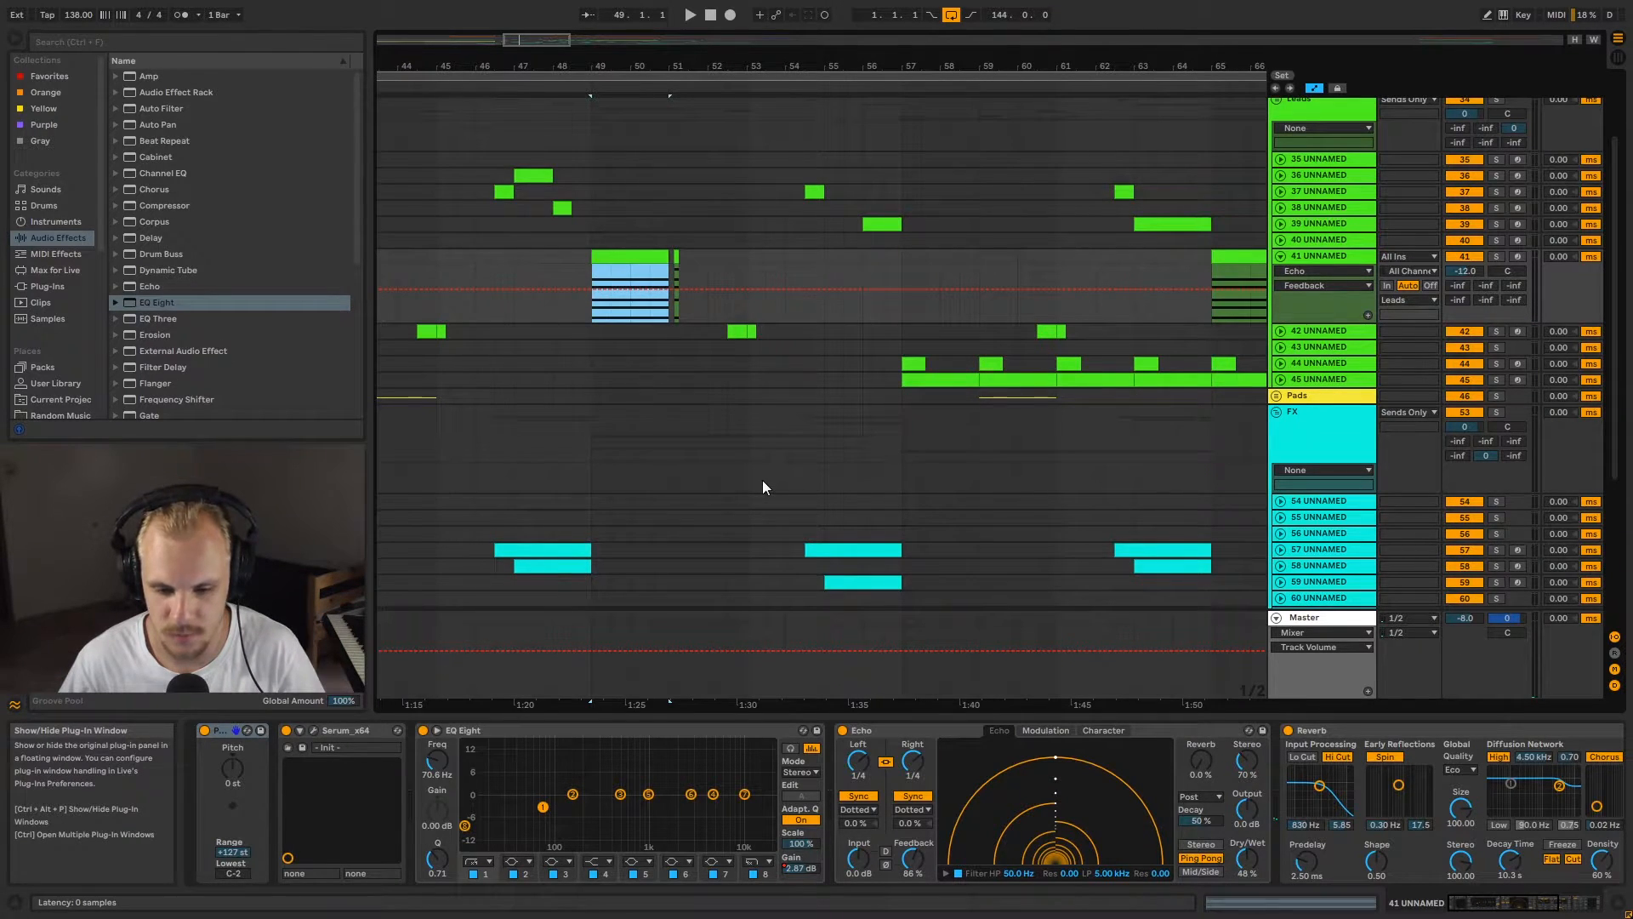
key(ctrl+alt+p)
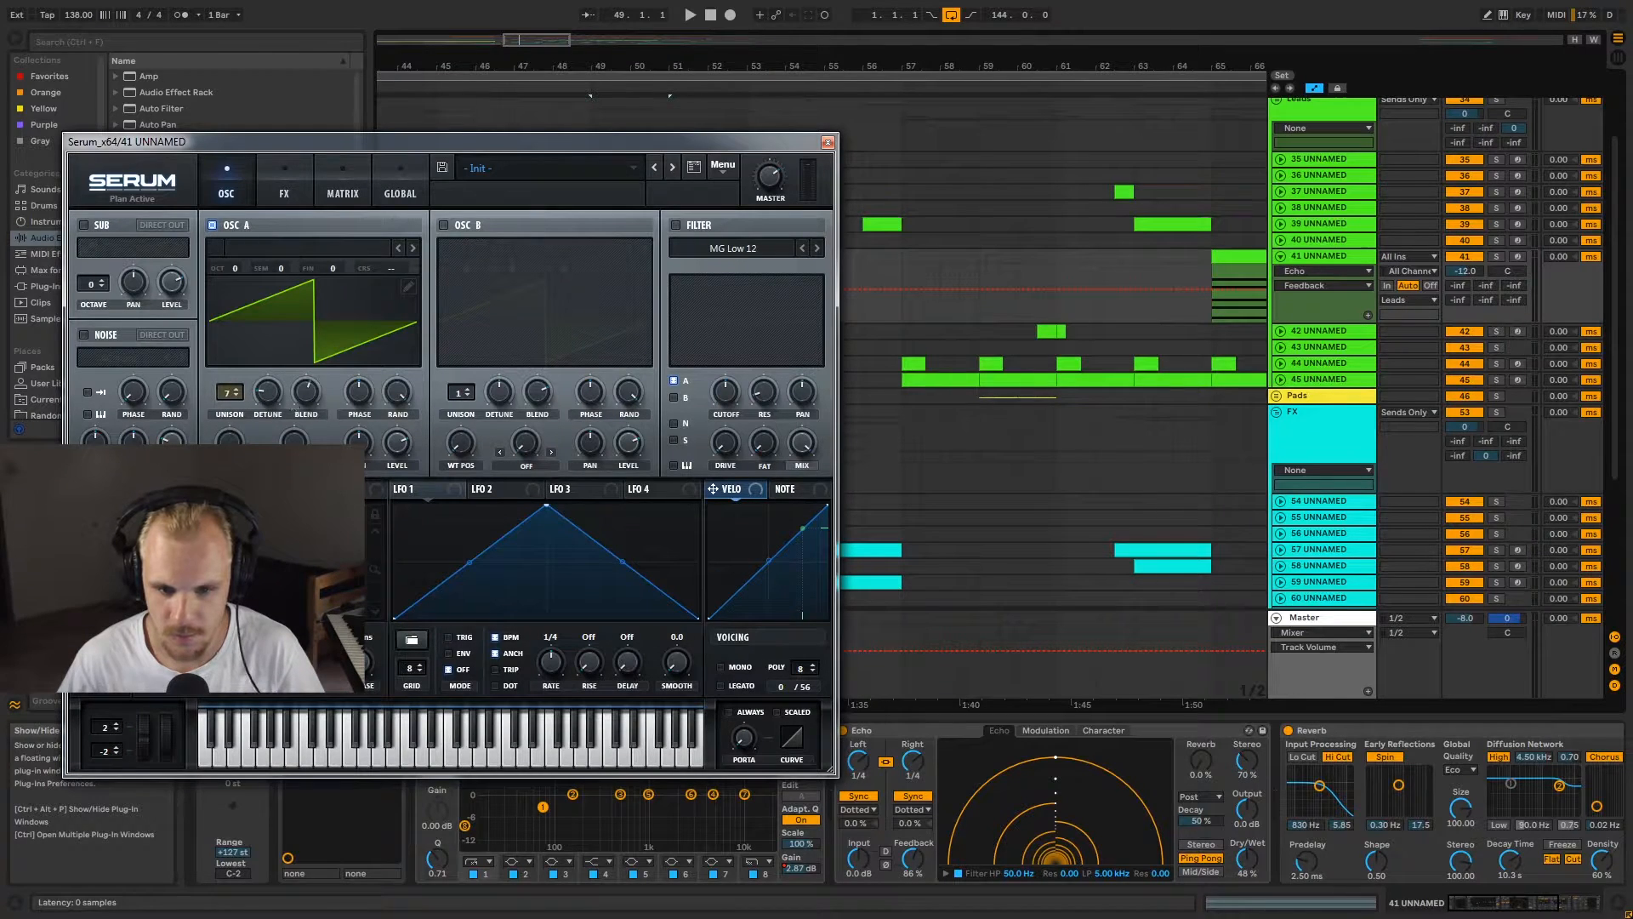
click(290, 193)
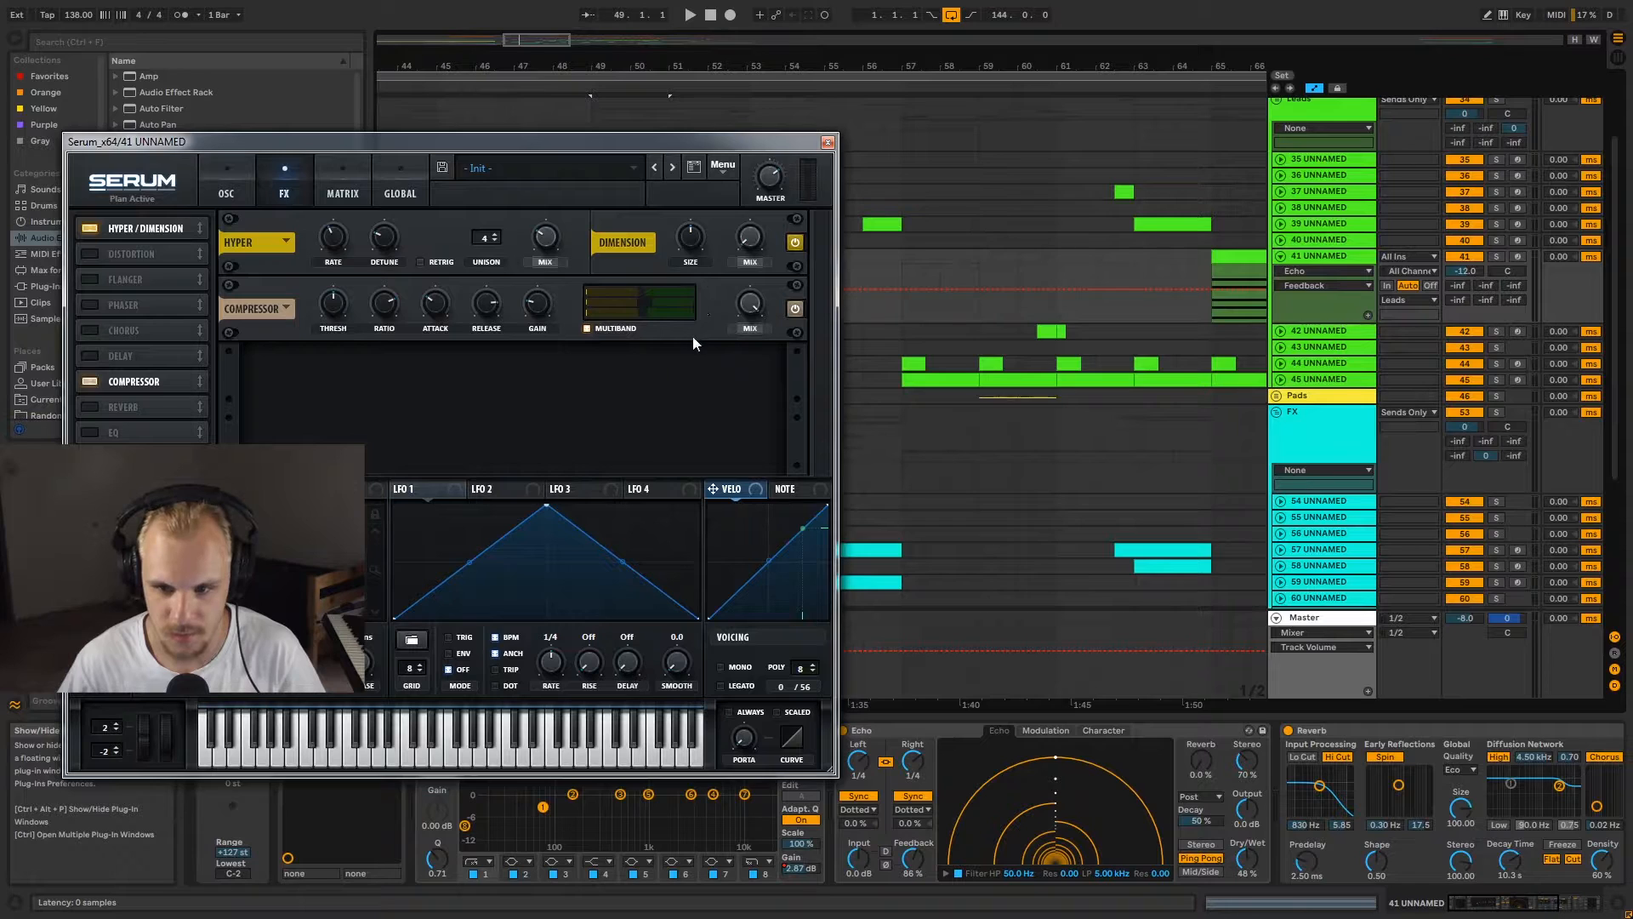
click(827, 142)
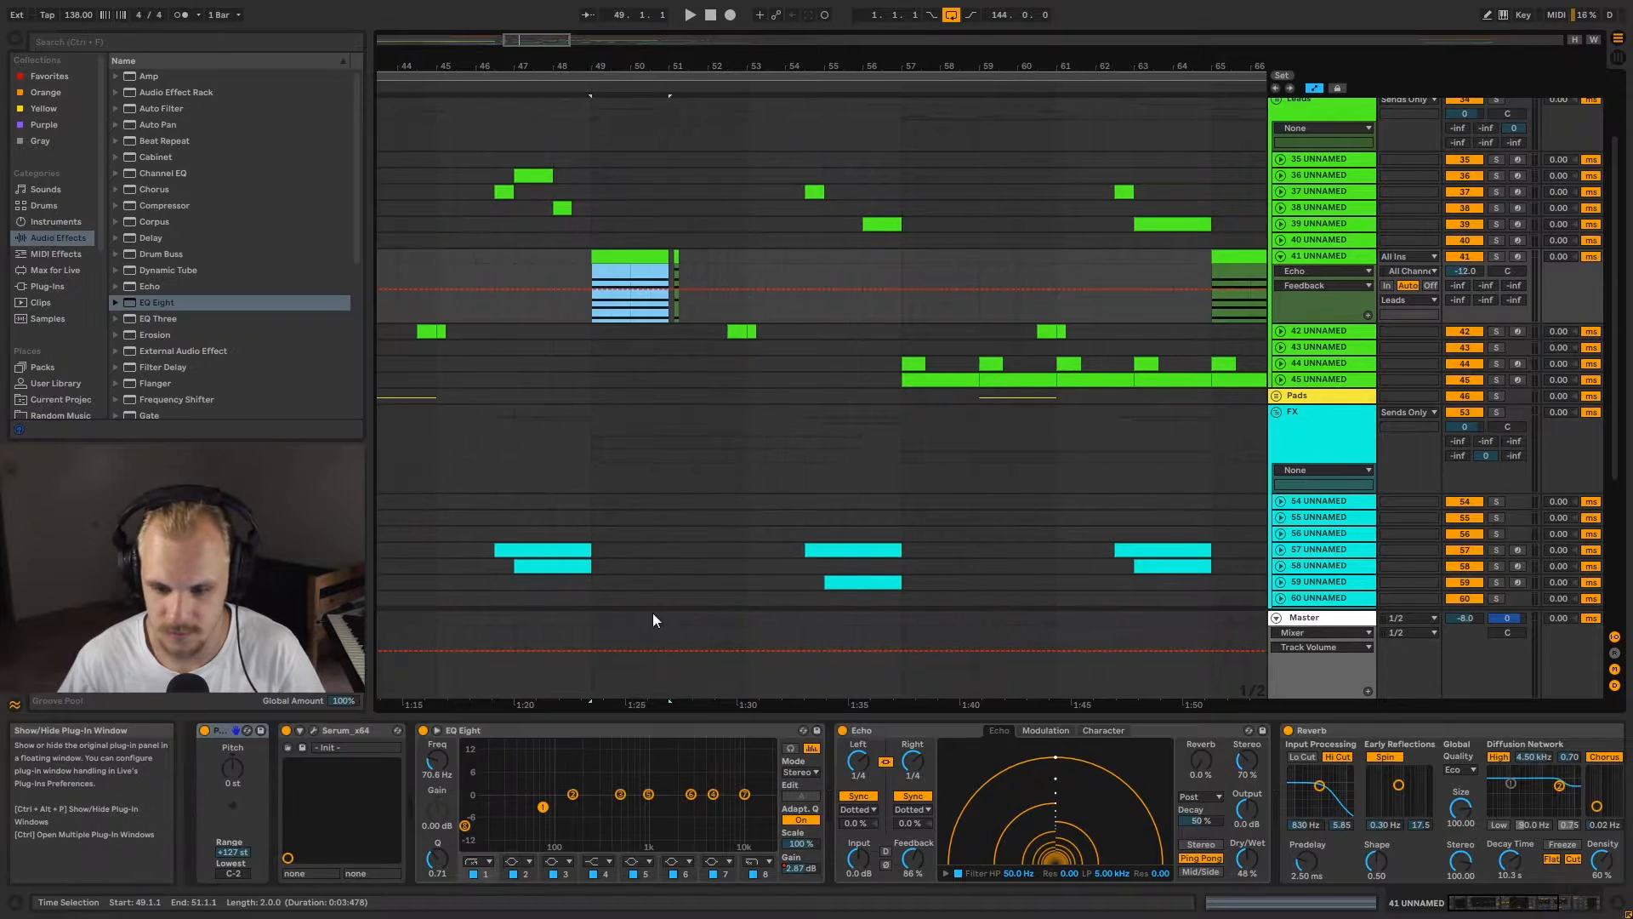
Step: Show the EQ Eight Output Gain automation on track 41 and inspect it around bar 51
click(636, 729)
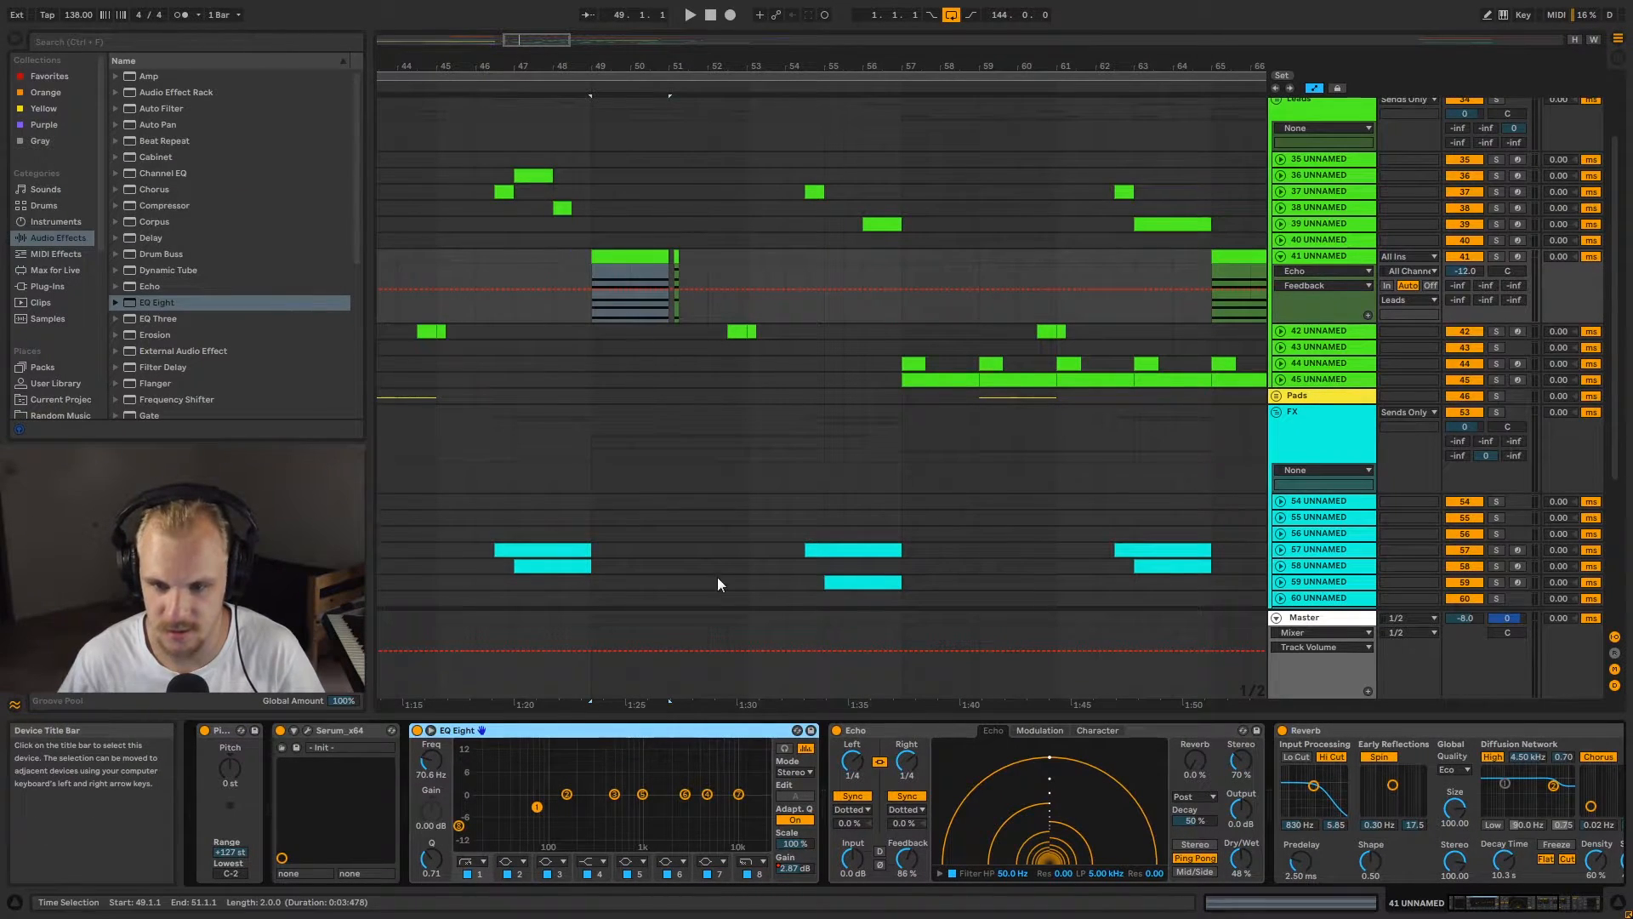
click(807, 869)
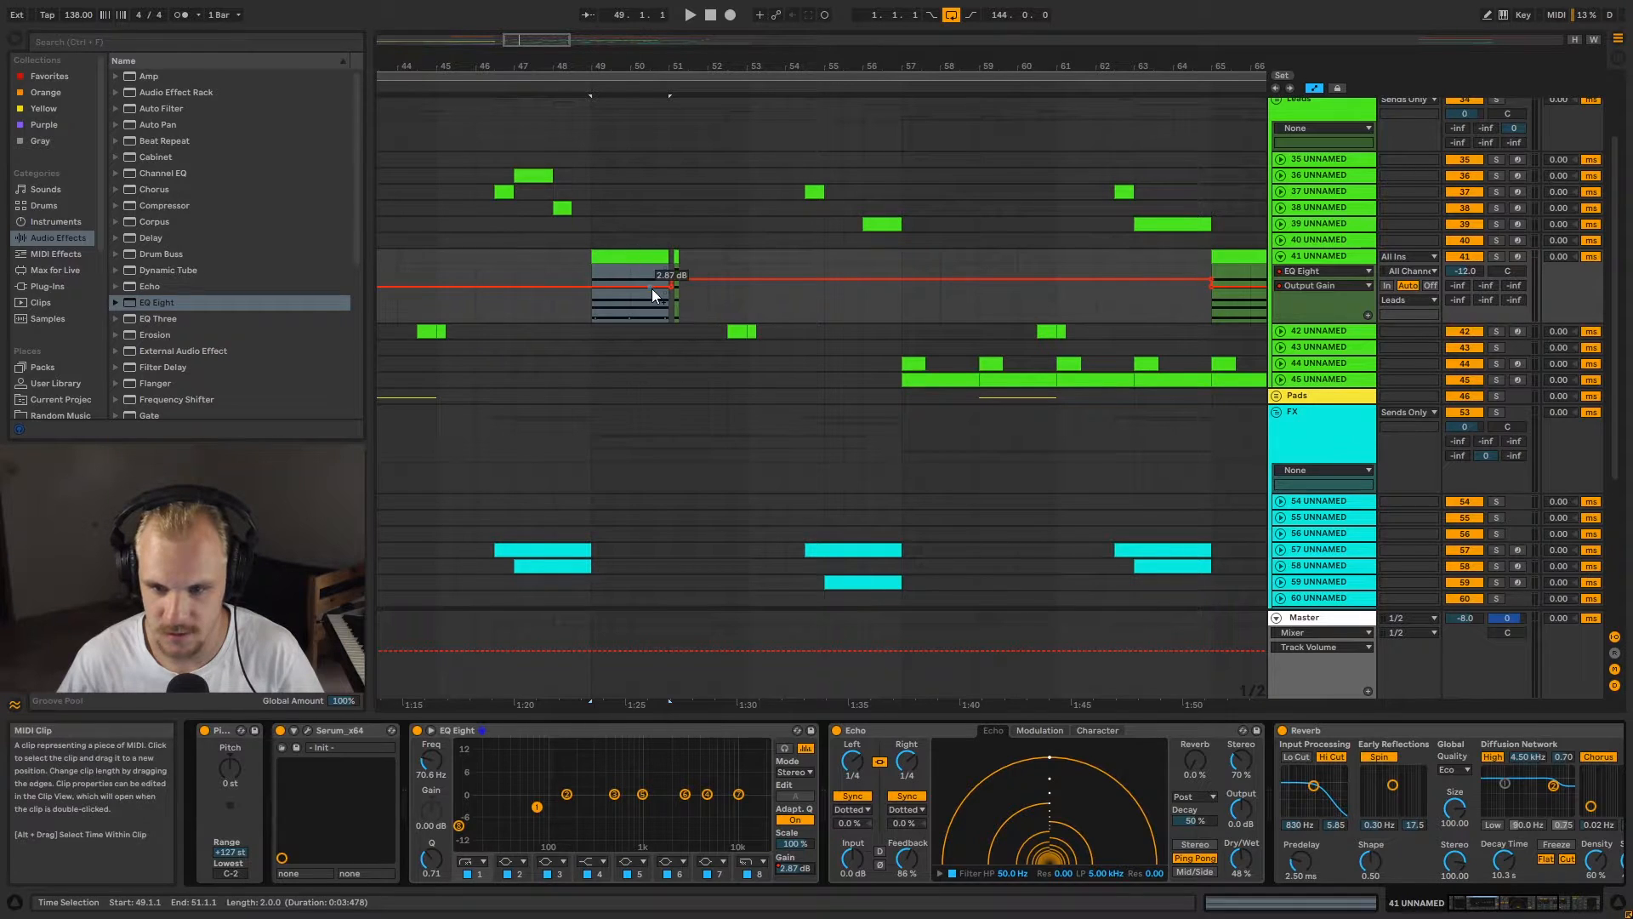
scroll(646, 285, up, 3)
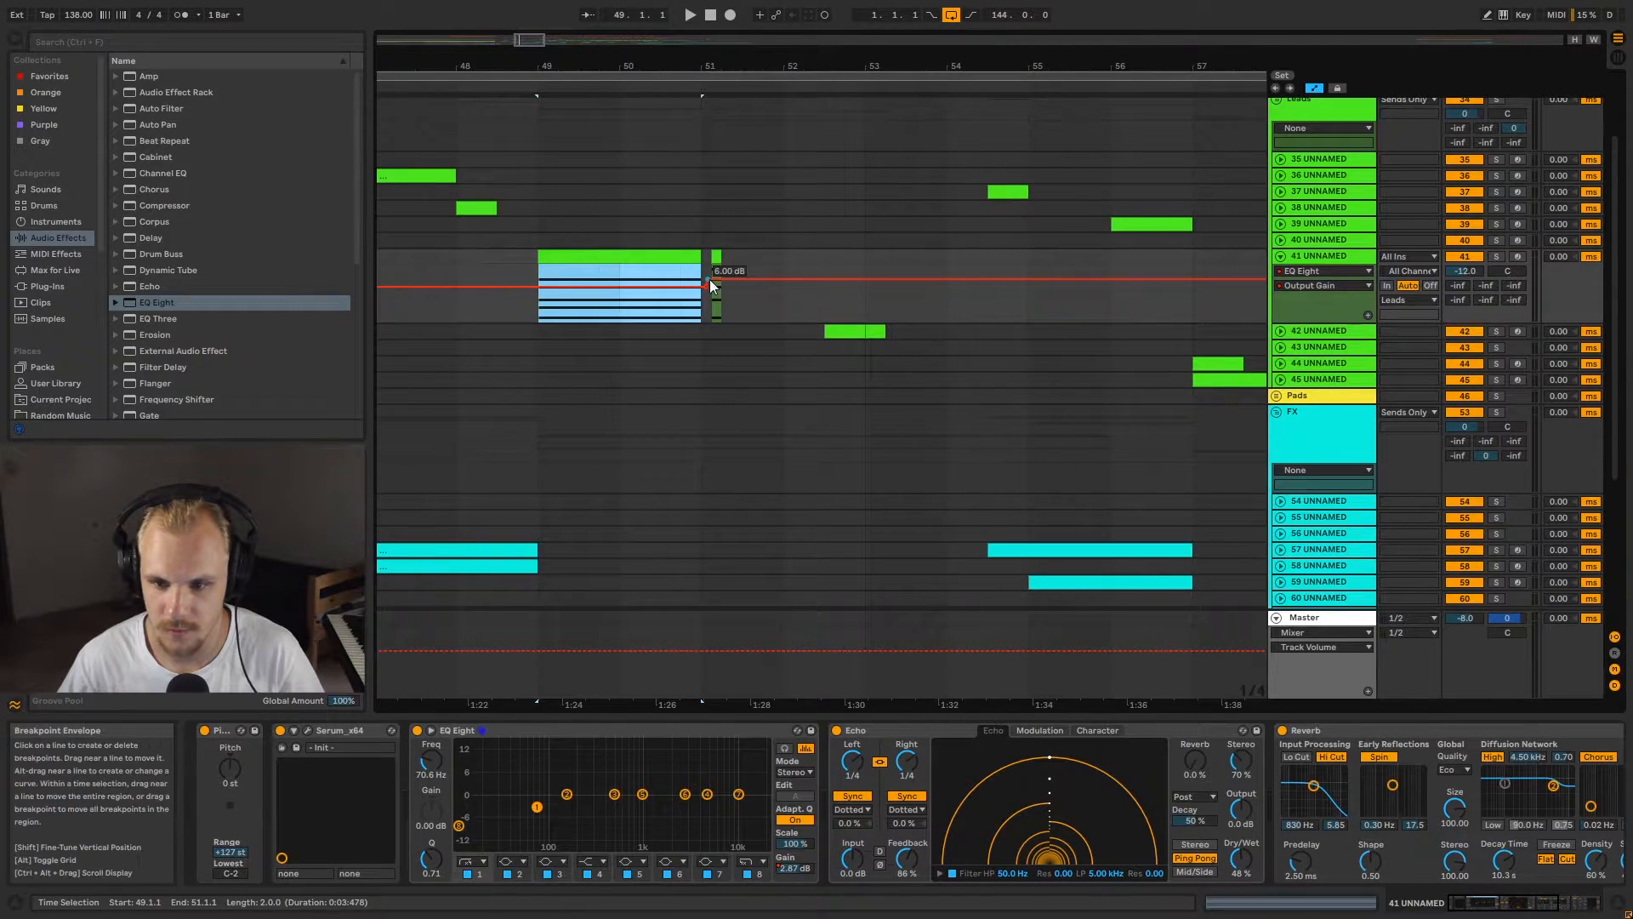
click(709, 279)
mouse_move(704, 61)
mouse_down()
mouse_move(704, 119)
mouse_move(573, 66)
mouse_up()
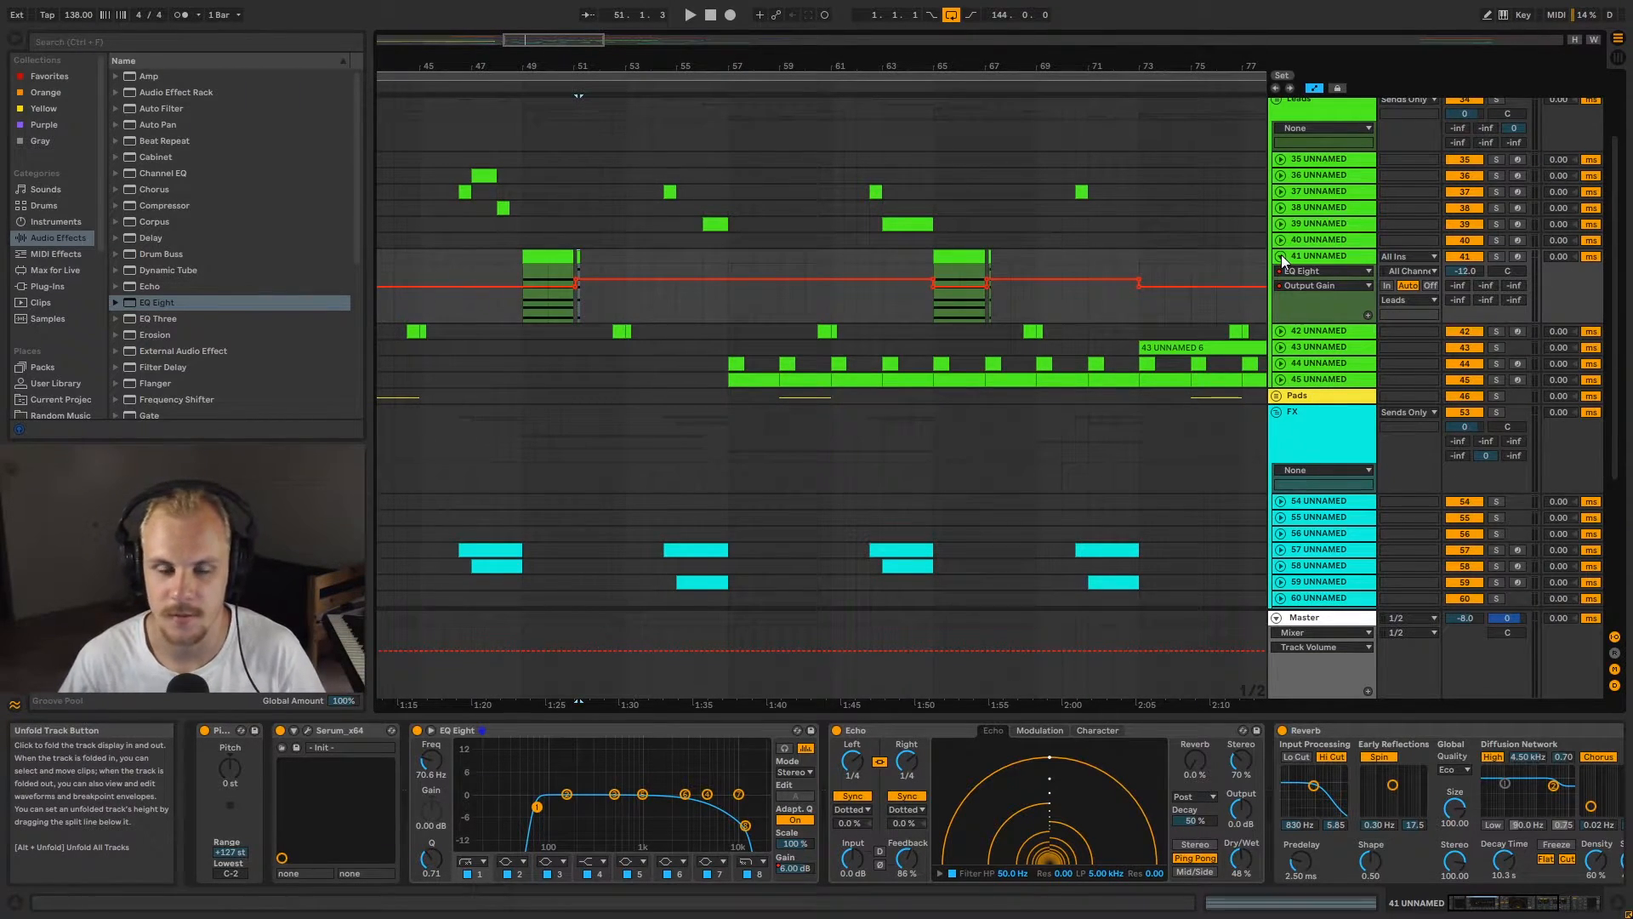
Step: Select the track 41 clip from bar 49 to bar 51 and solo the track
click(536, 304)
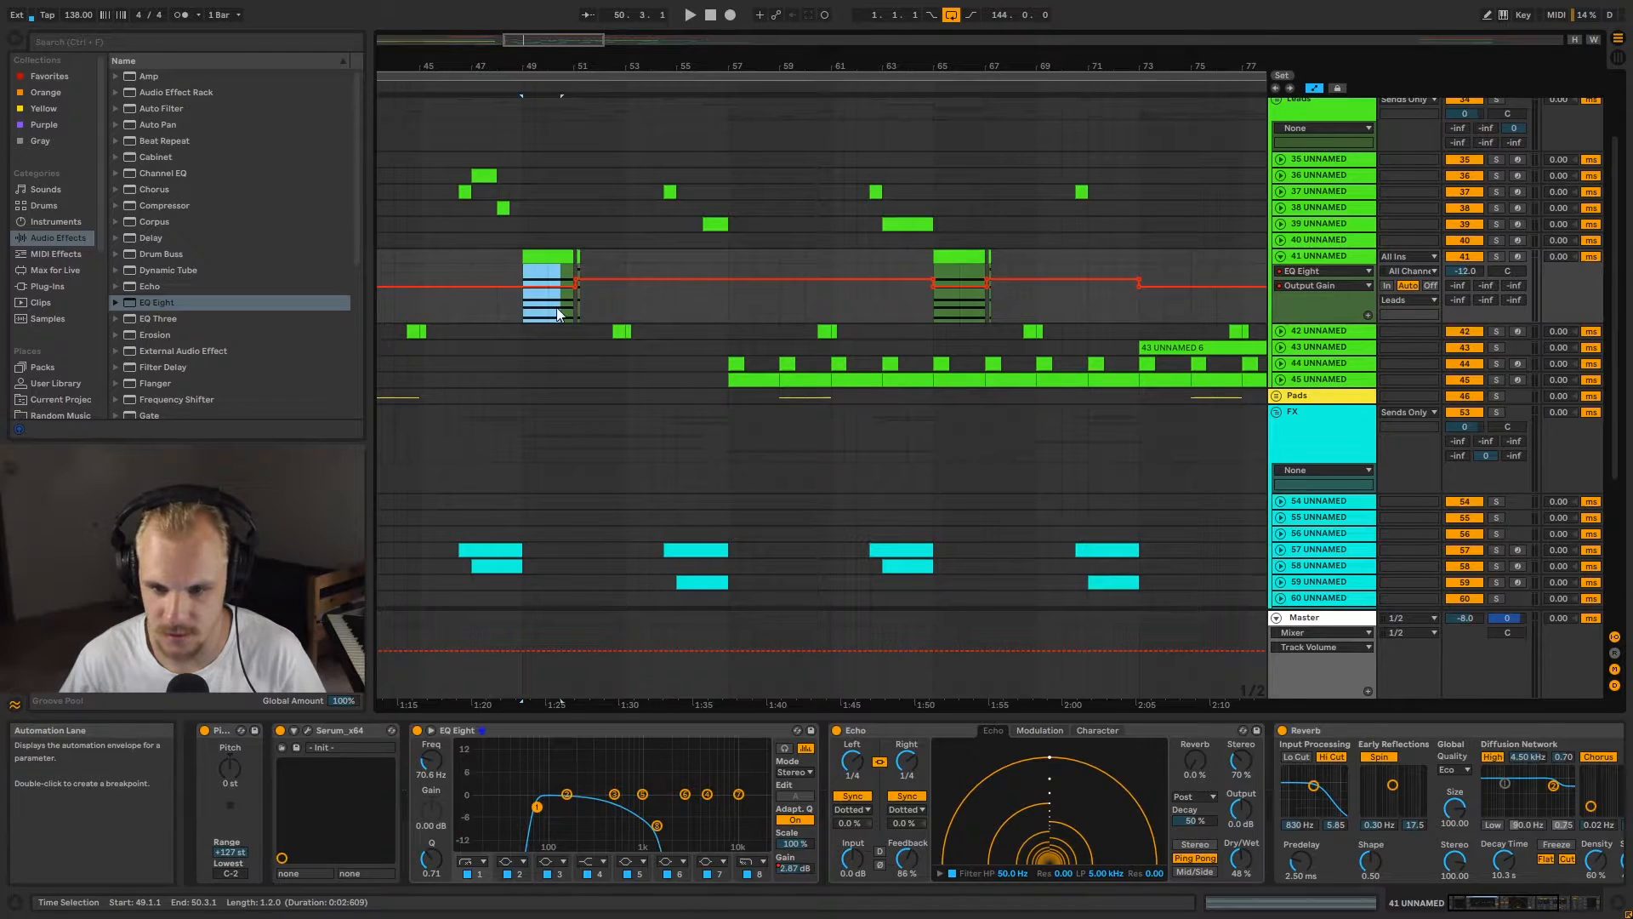
drag(527, 59, 539, 80)
click(595, 254)
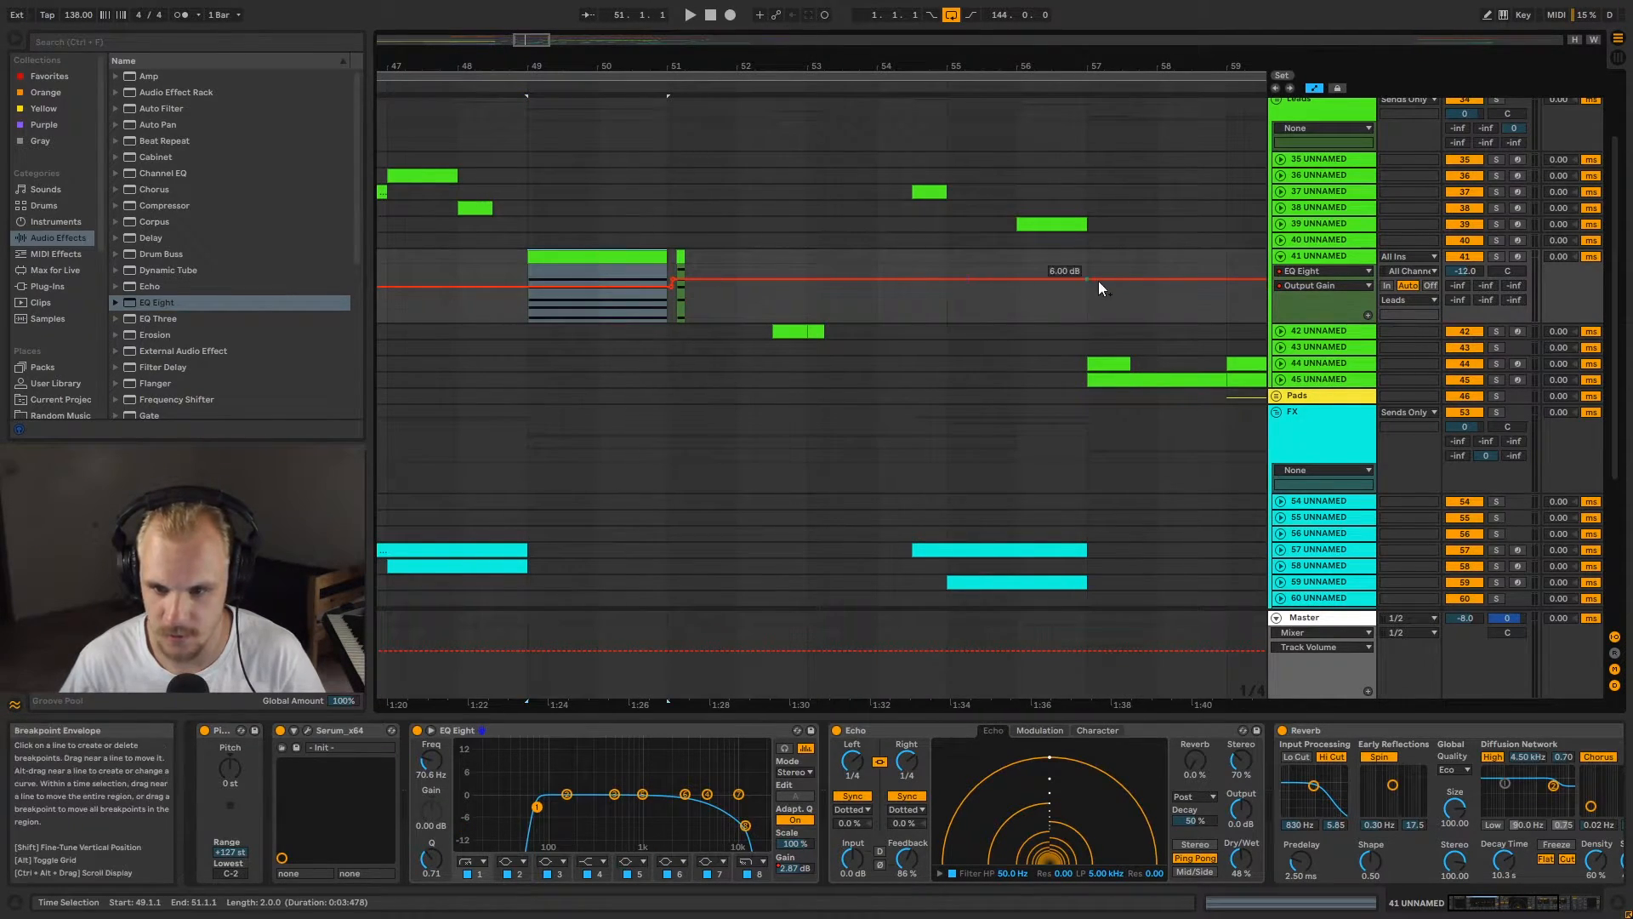
click(1496, 256)
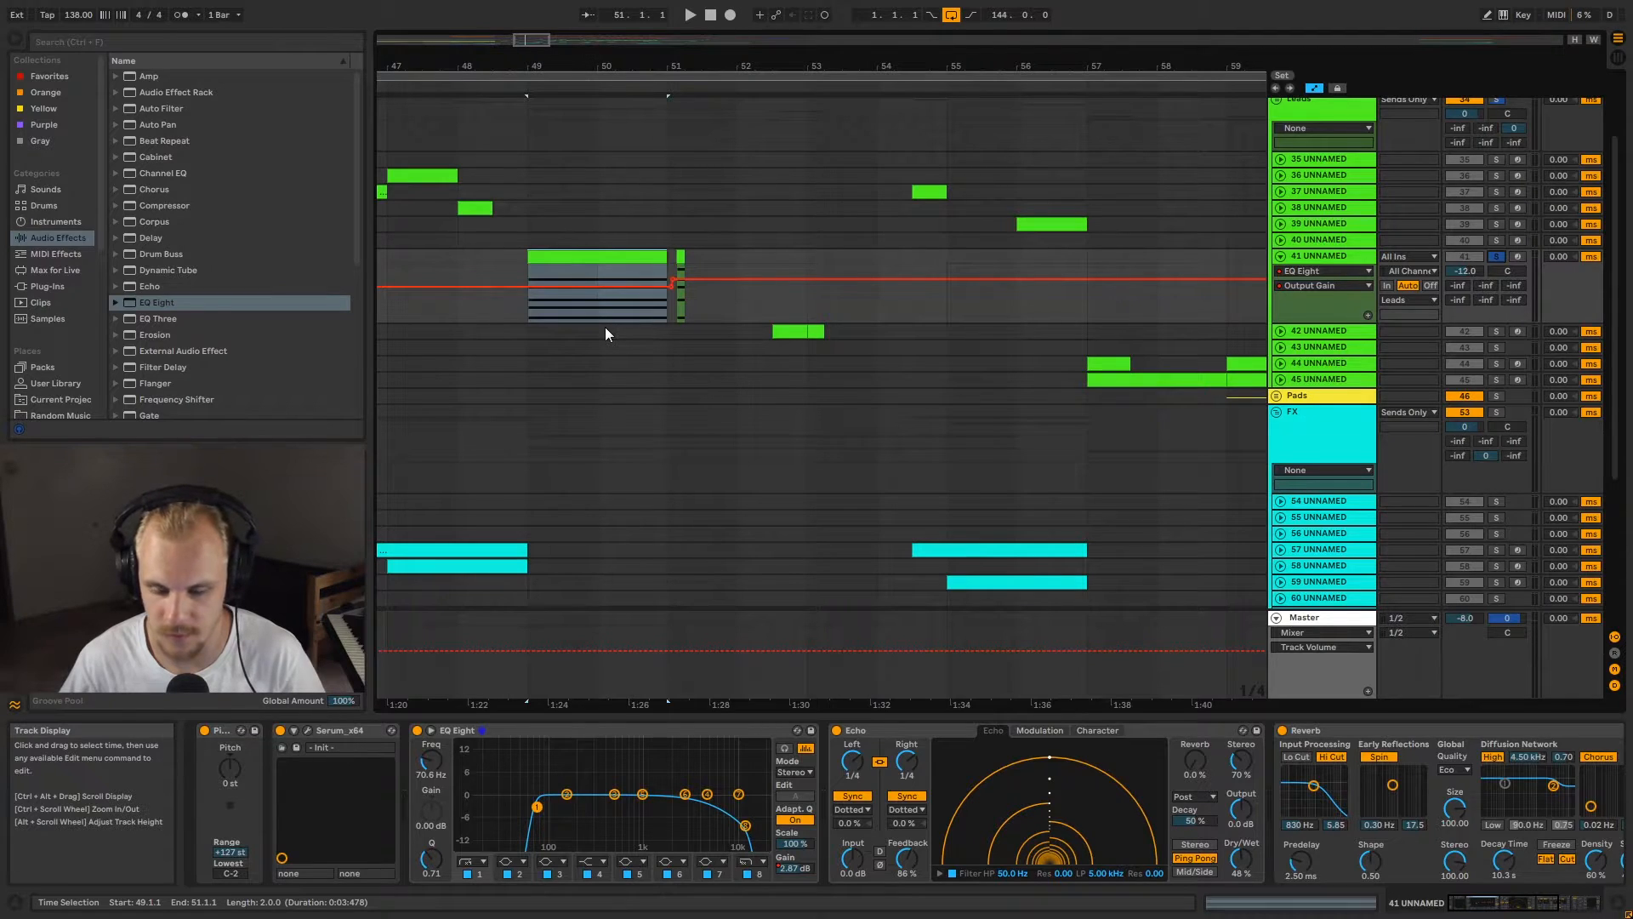
drag(908, 71, 902, 64)
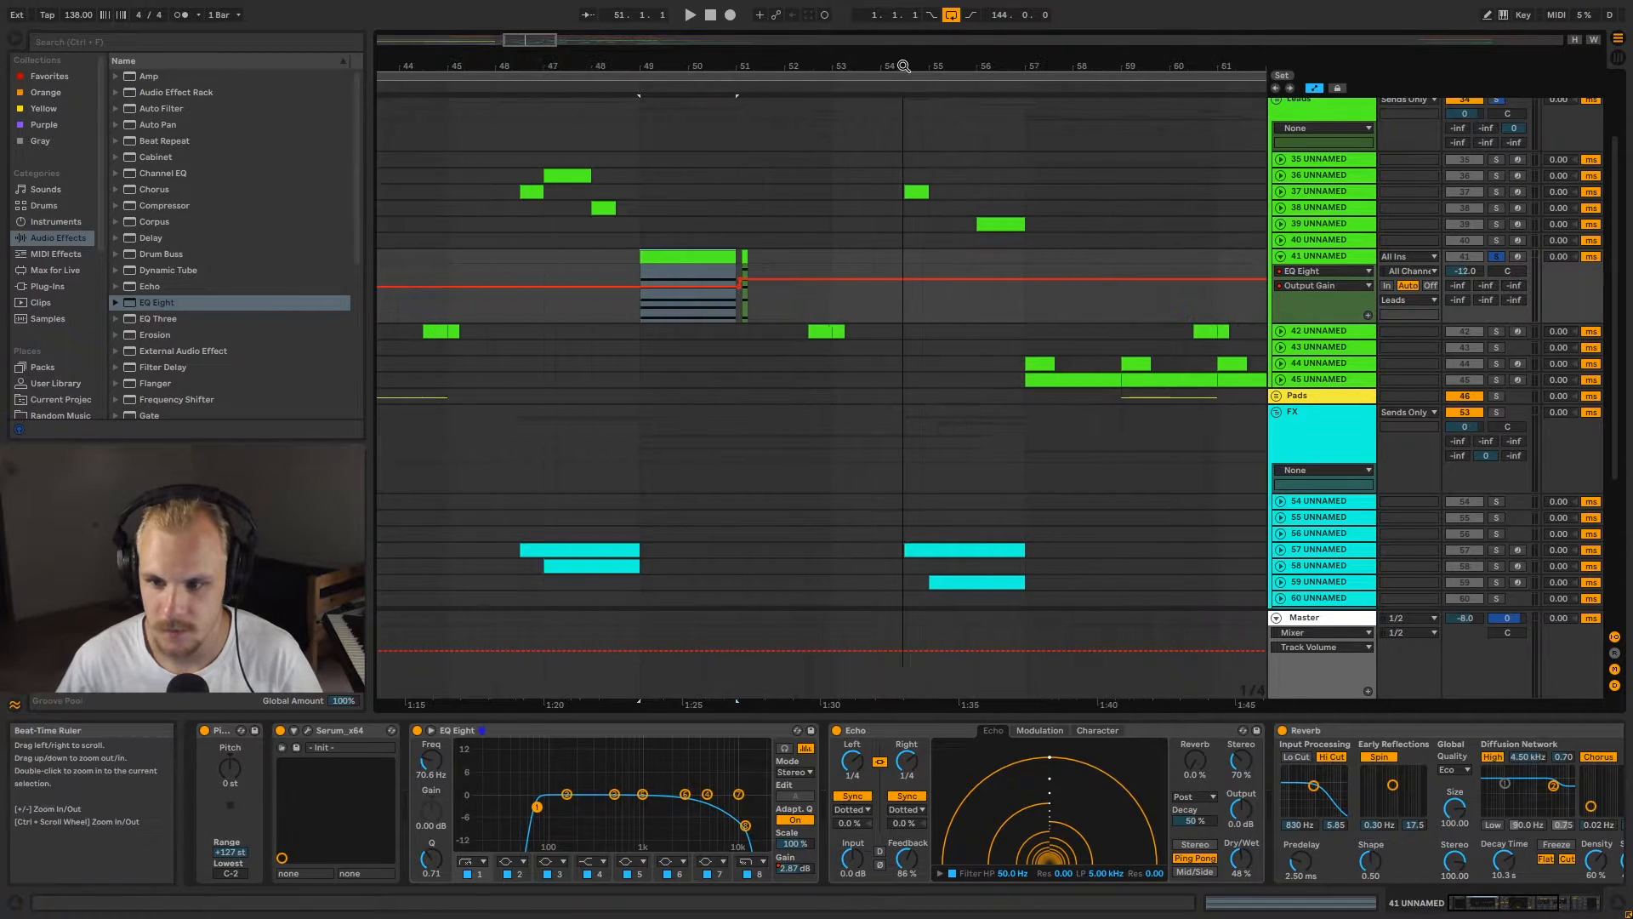
Step: Fold track 41, and unfold and solo track 39 to inspect its clip at bar 56
click(1281, 256)
drag(1099, 70, 876, 63)
click(1329, 226)
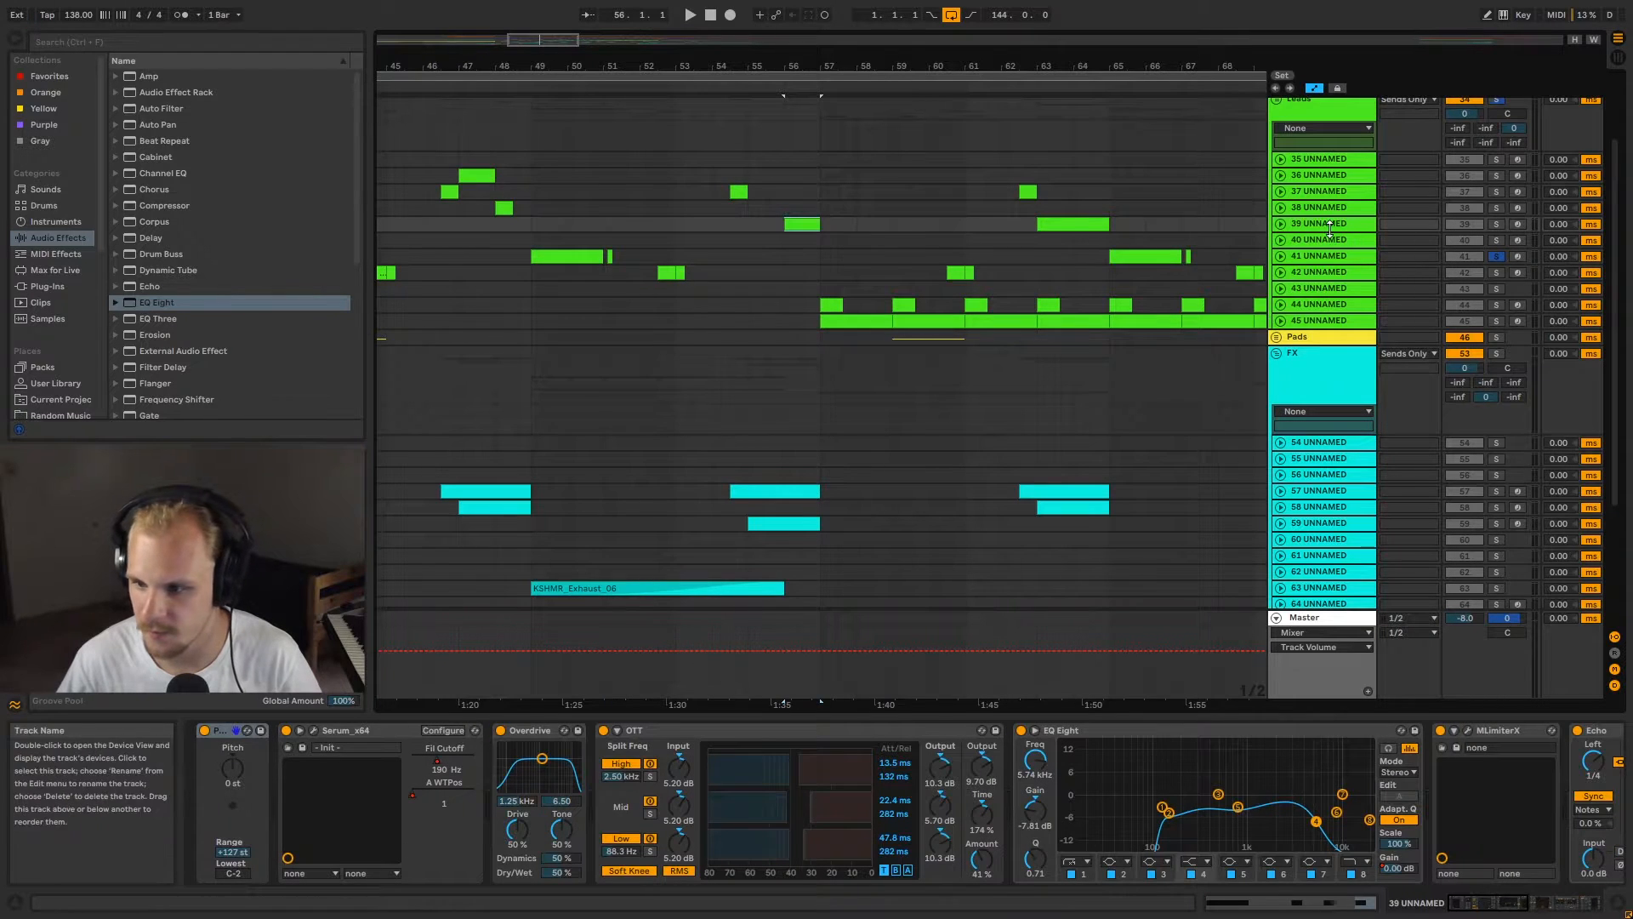
click(1280, 224)
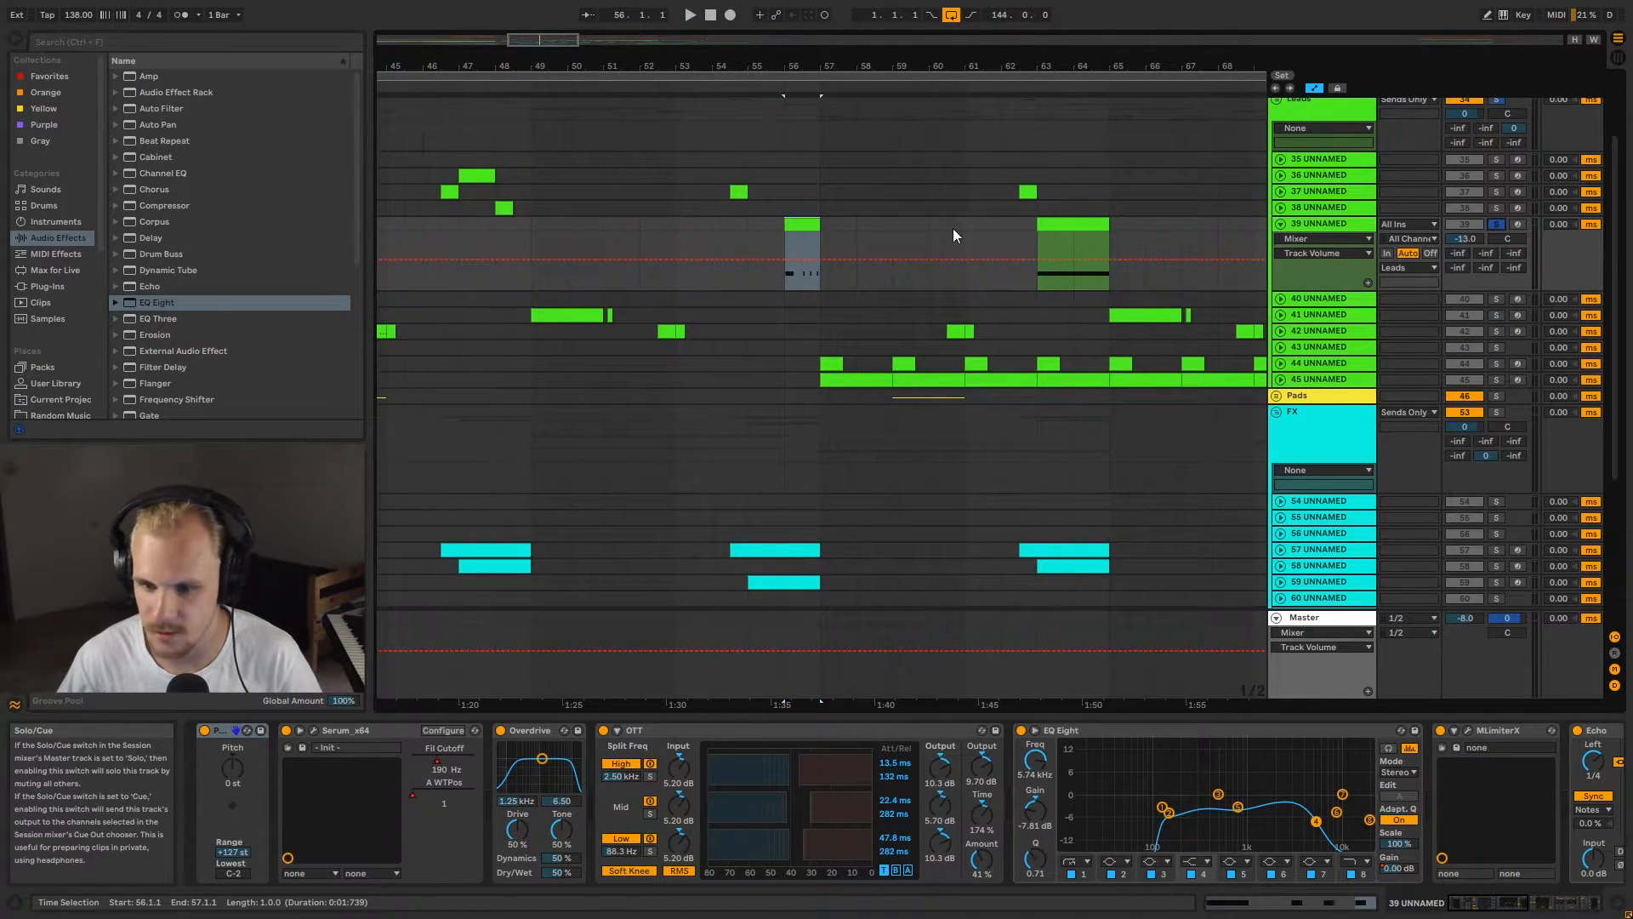
drag(812, 68, 815, 205)
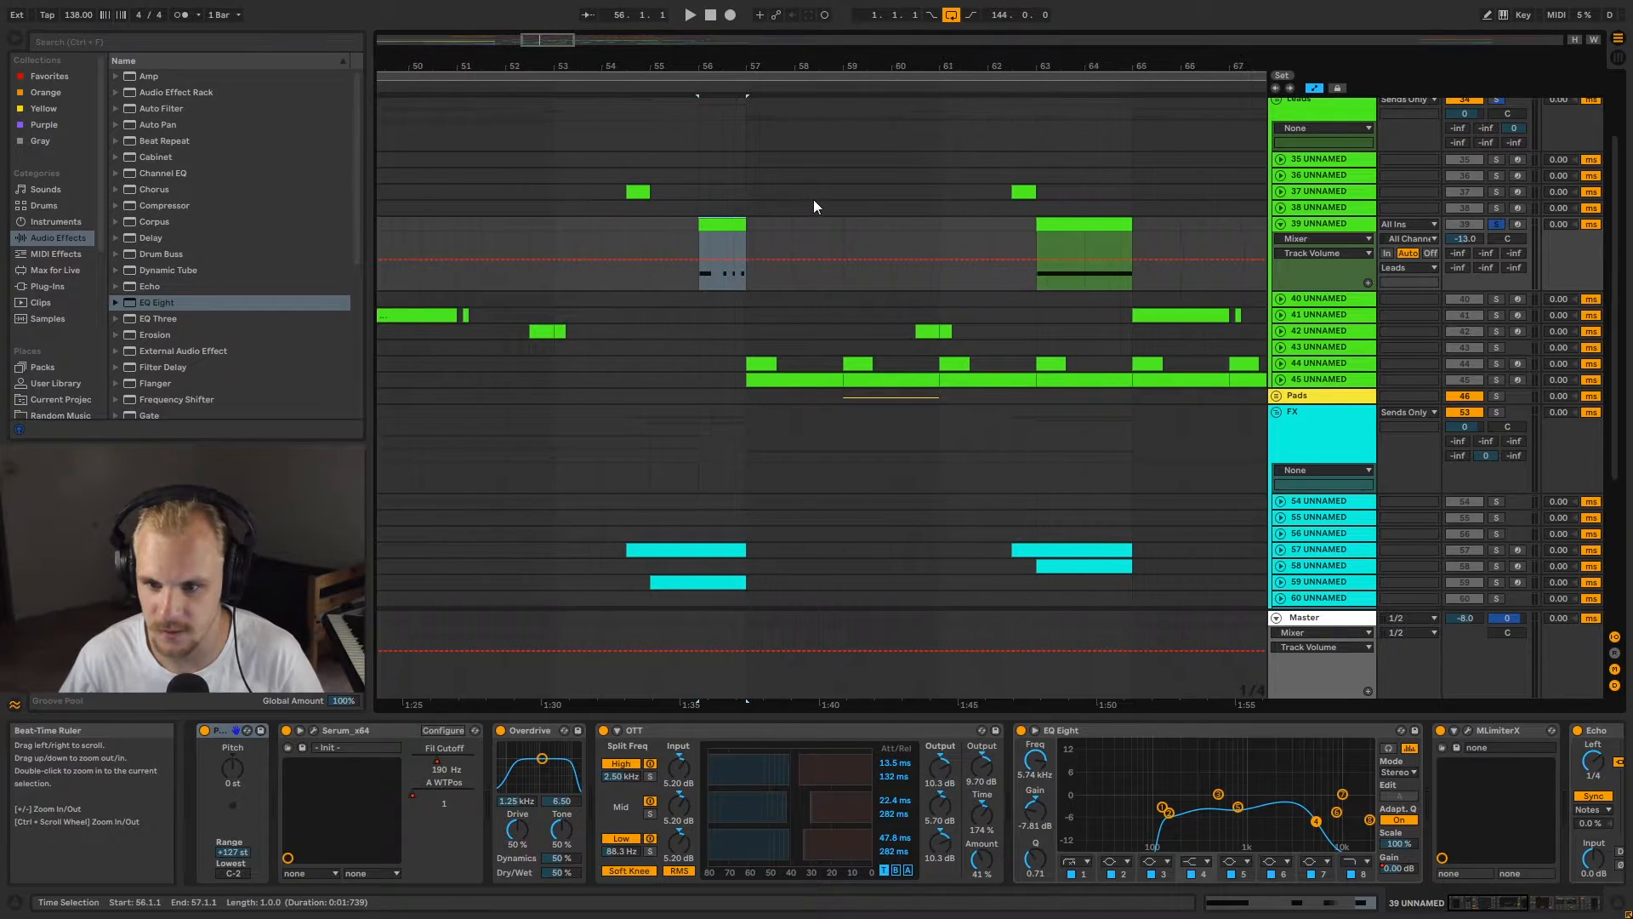
Step: Unsolo track 39 and play the full mix from bar 56
click(1504, 228)
click(698, 240)
key(space)
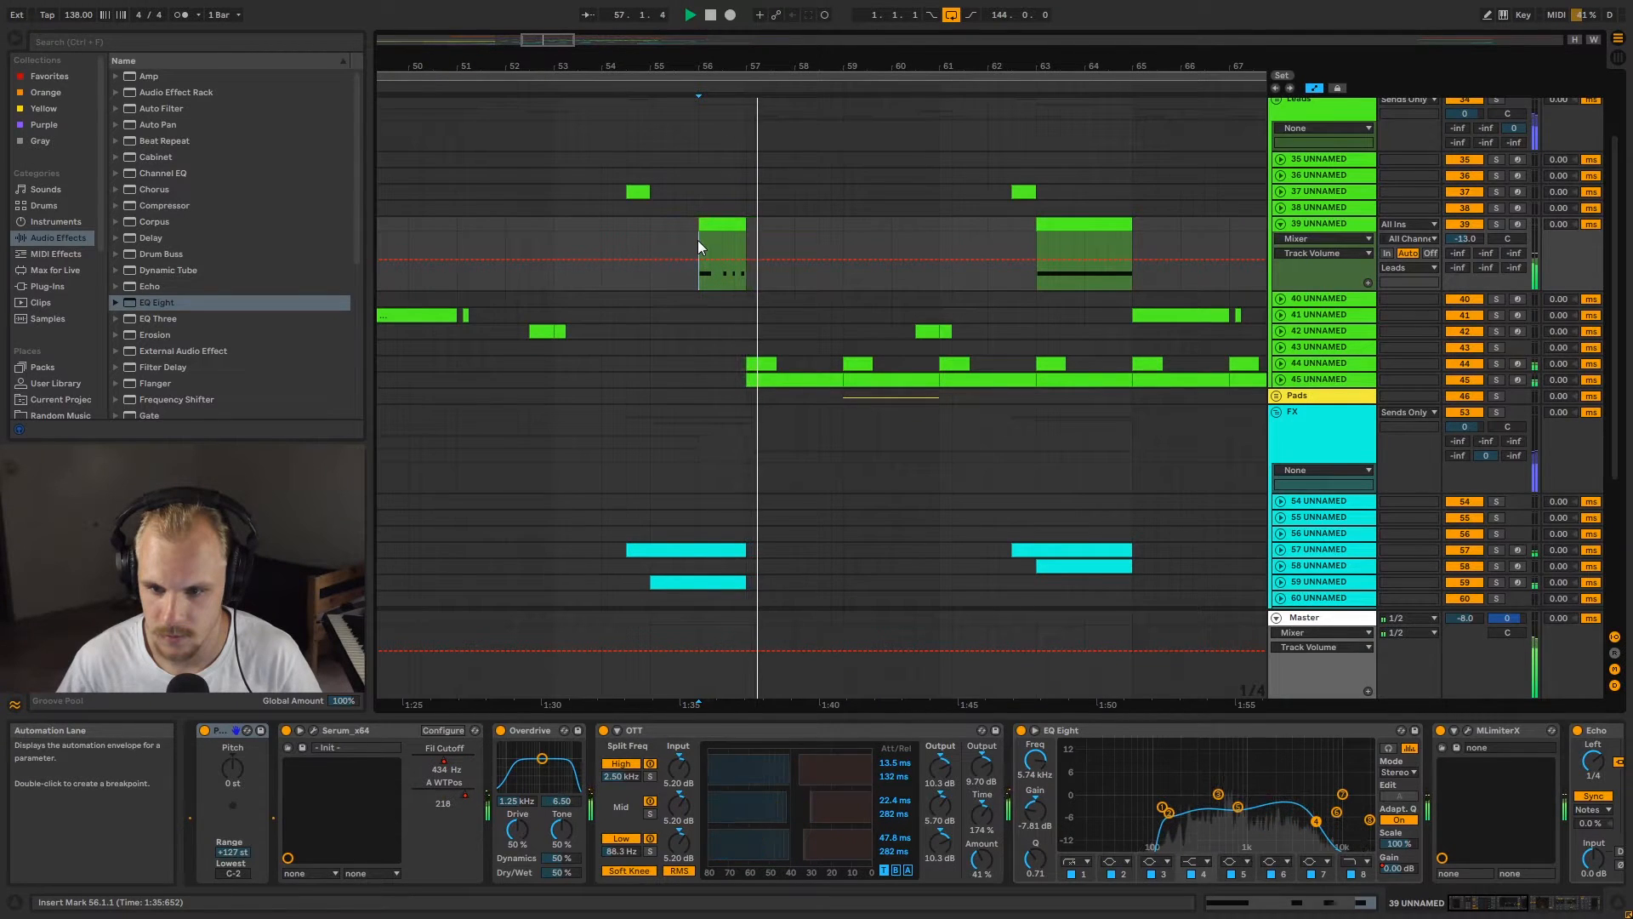
Step: Stop the current playback, place the insert marker at 62.4.1 on track 39, and play the full mix from there
key(space)
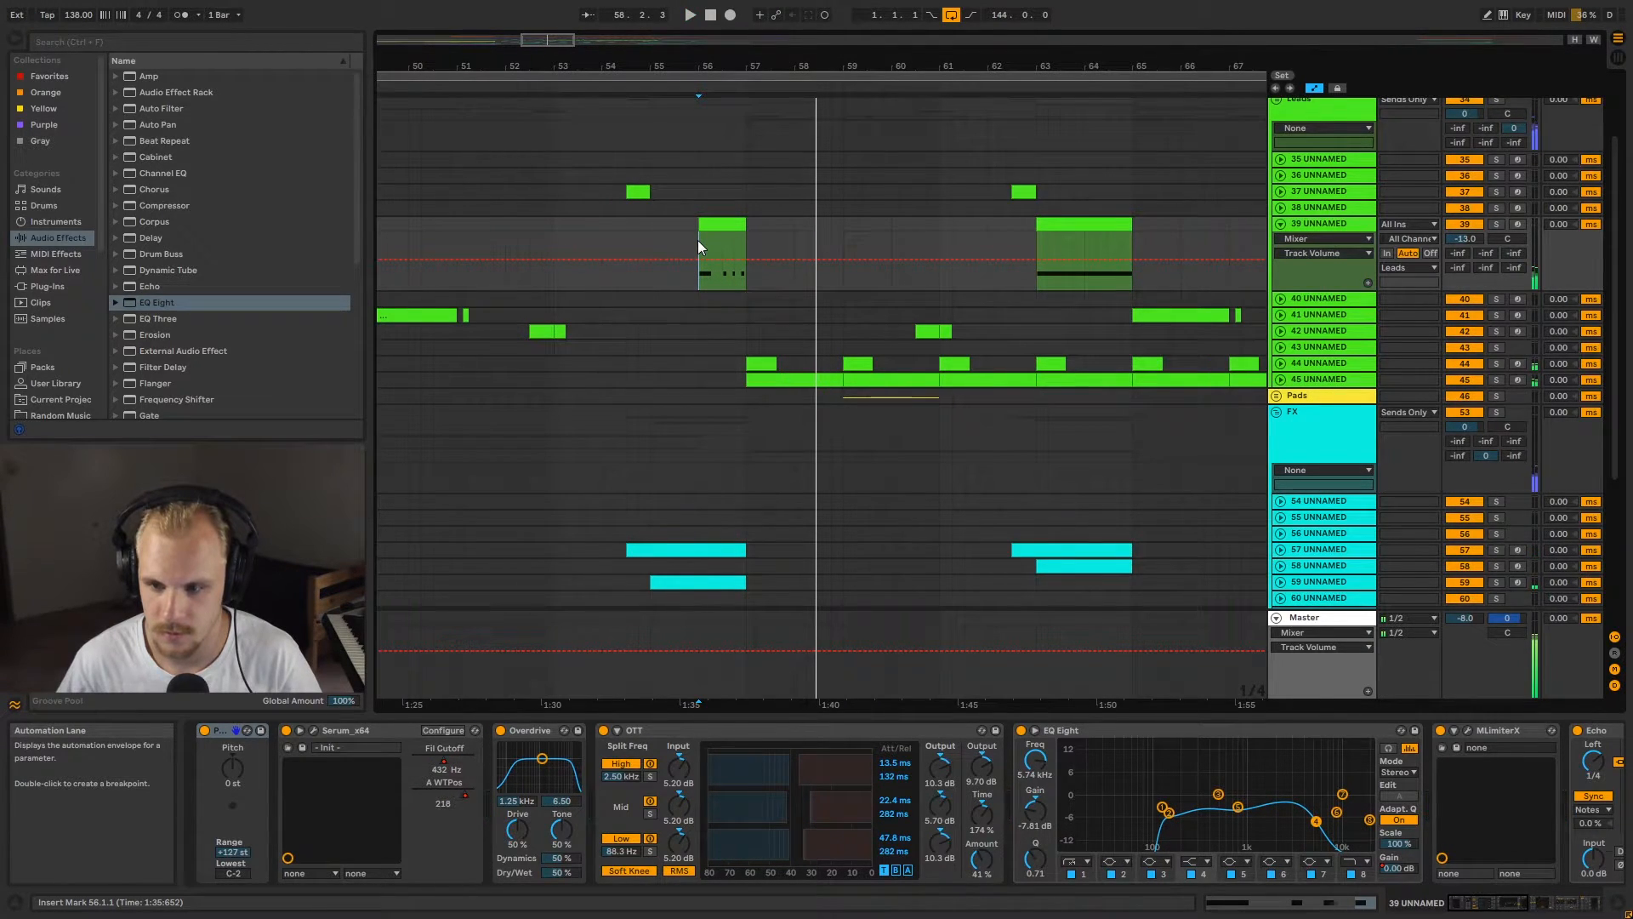
click(1028, 223)
drag(1049, 65, 800, 65)
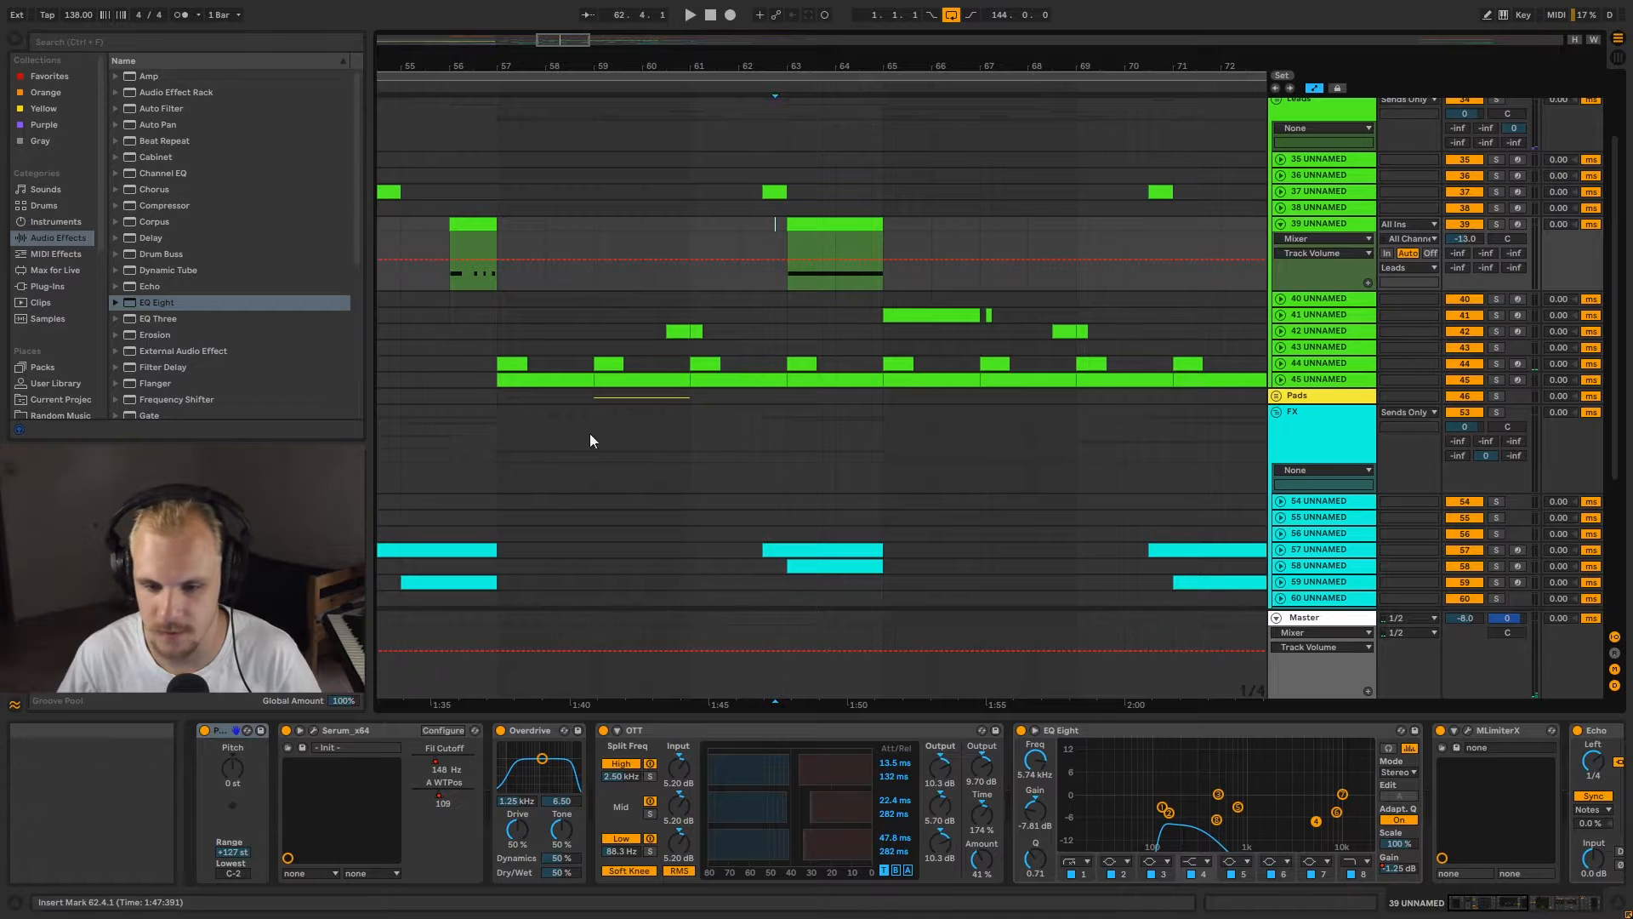
key(space)
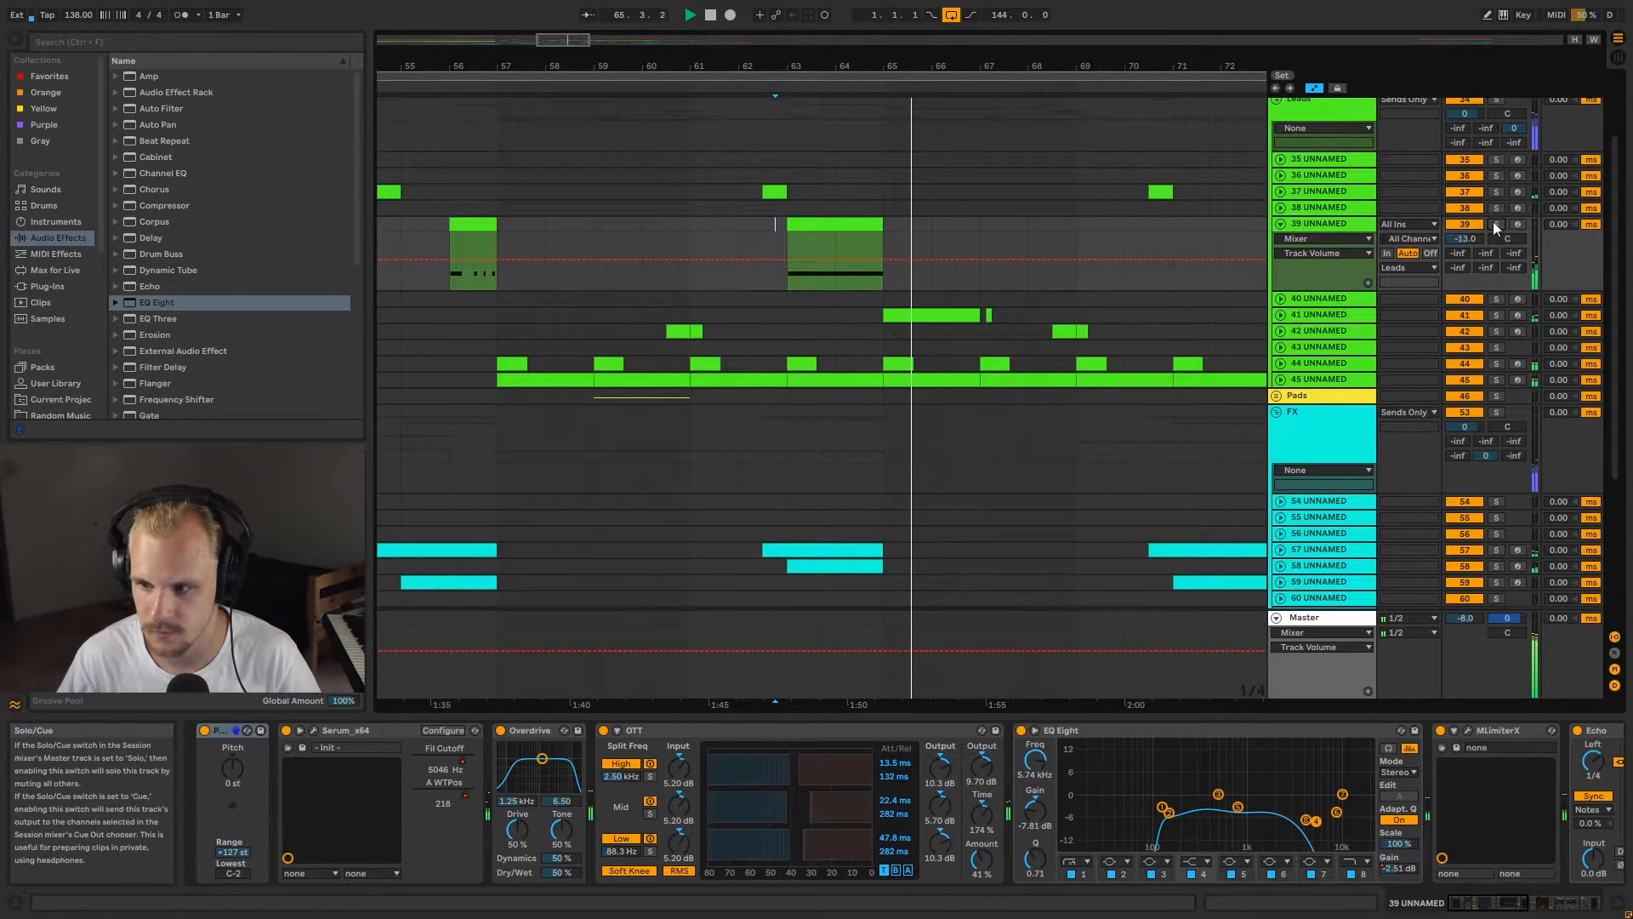
key(space)
Step: Solo track 39, play its clip at bar 63 starting from 62.4.1, and fold the track
click(776, 227)
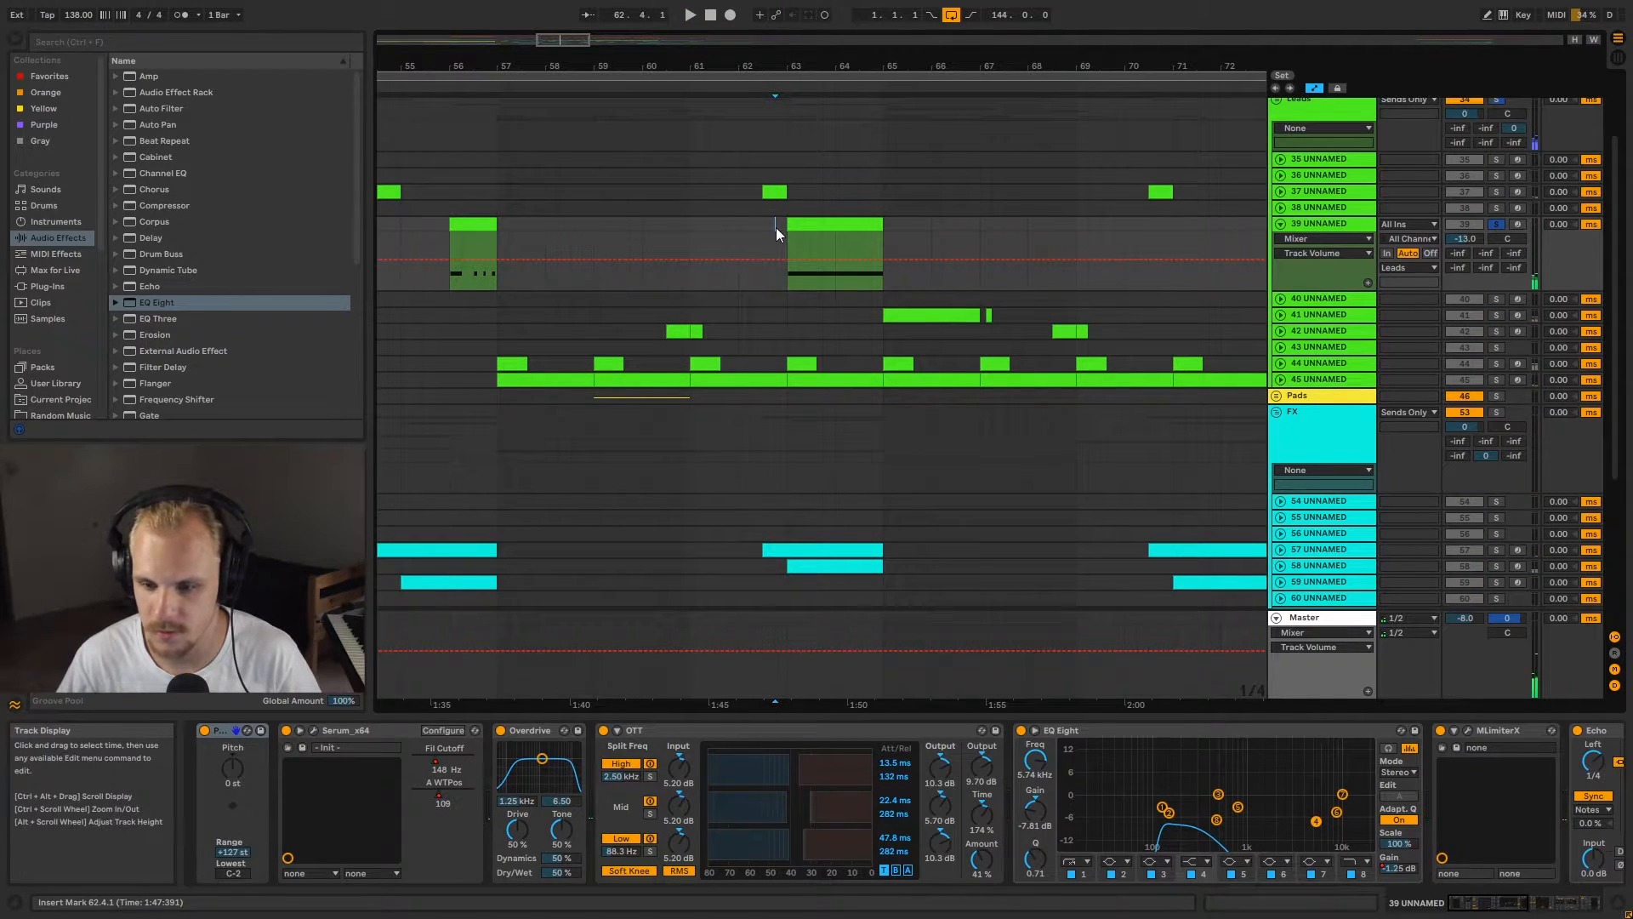
drag(806, 60, 766, 68)
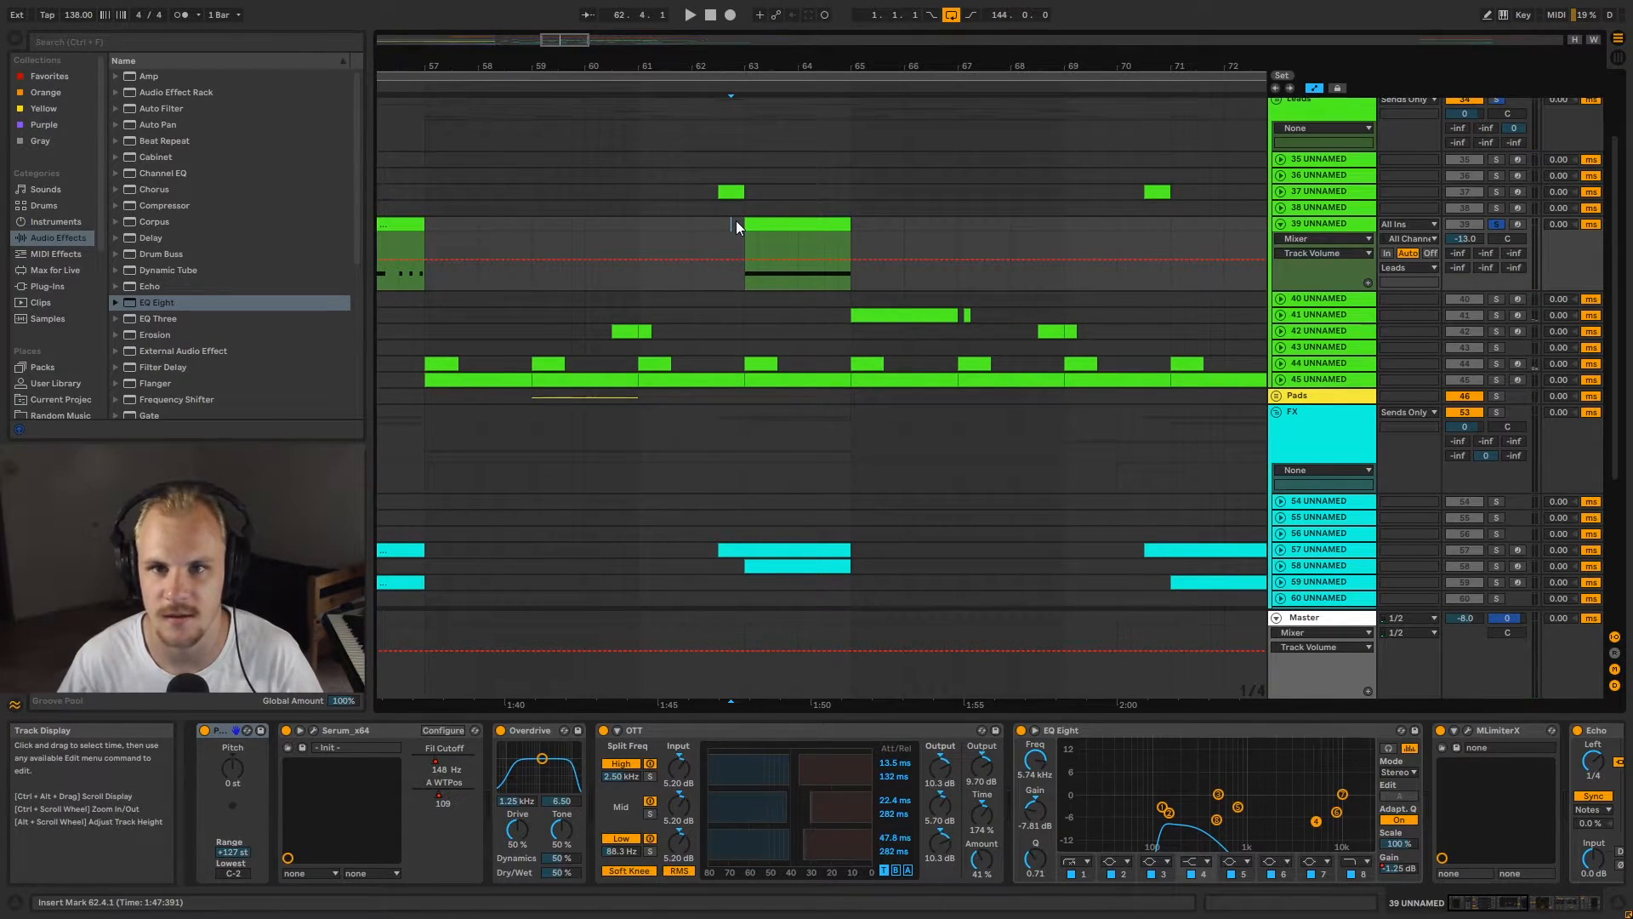
key(space)
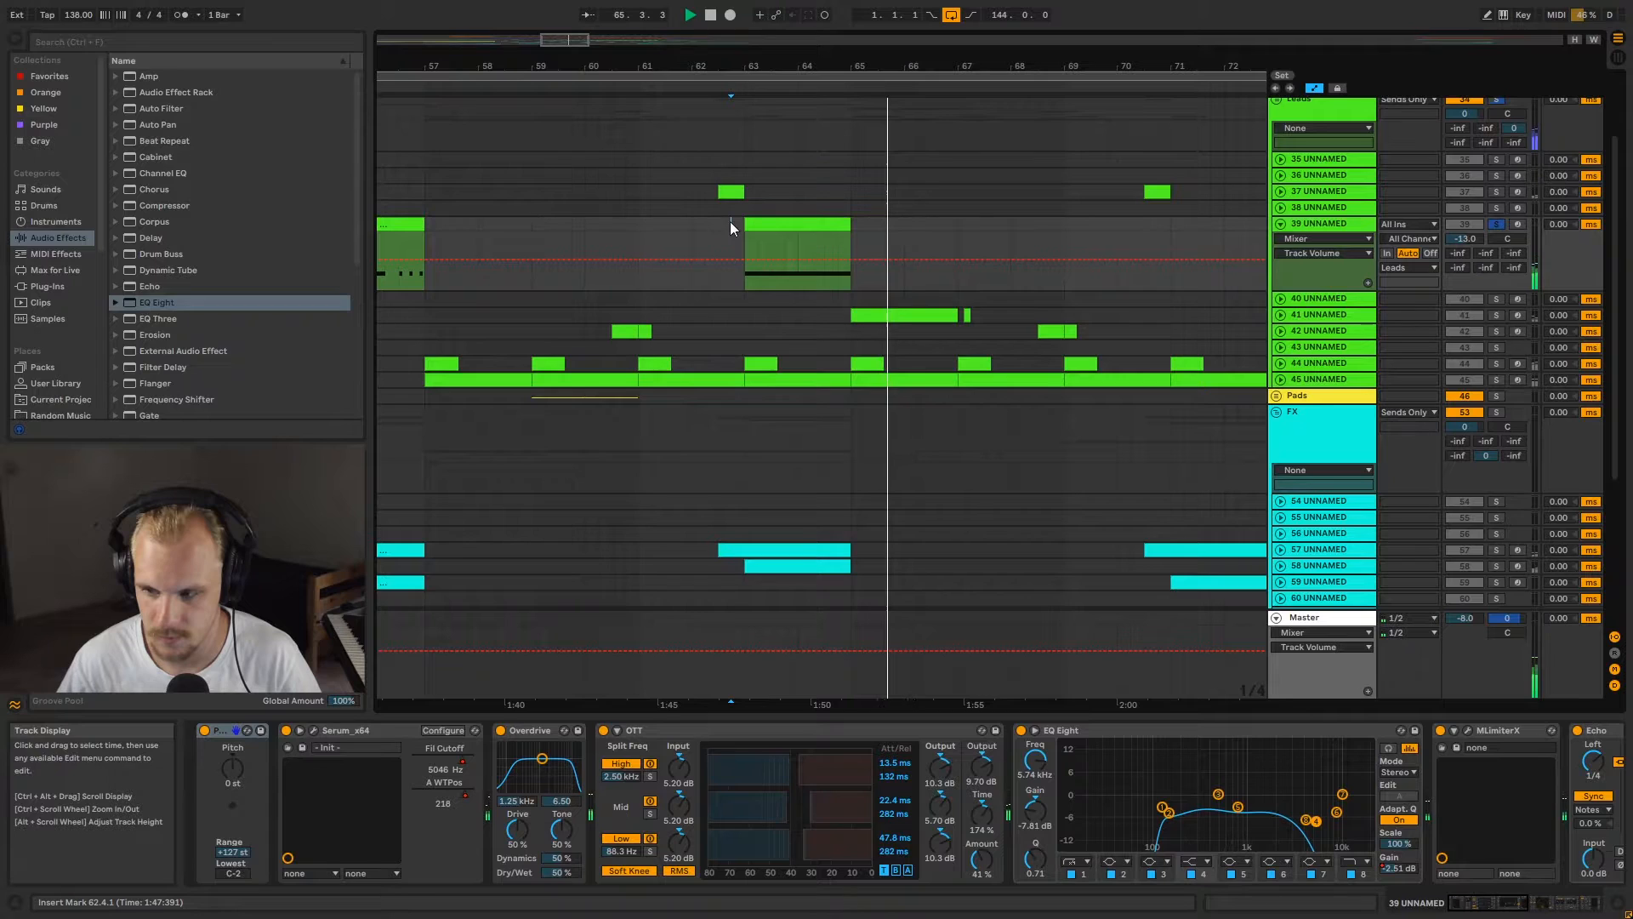
key(space)
click(1321, 224)
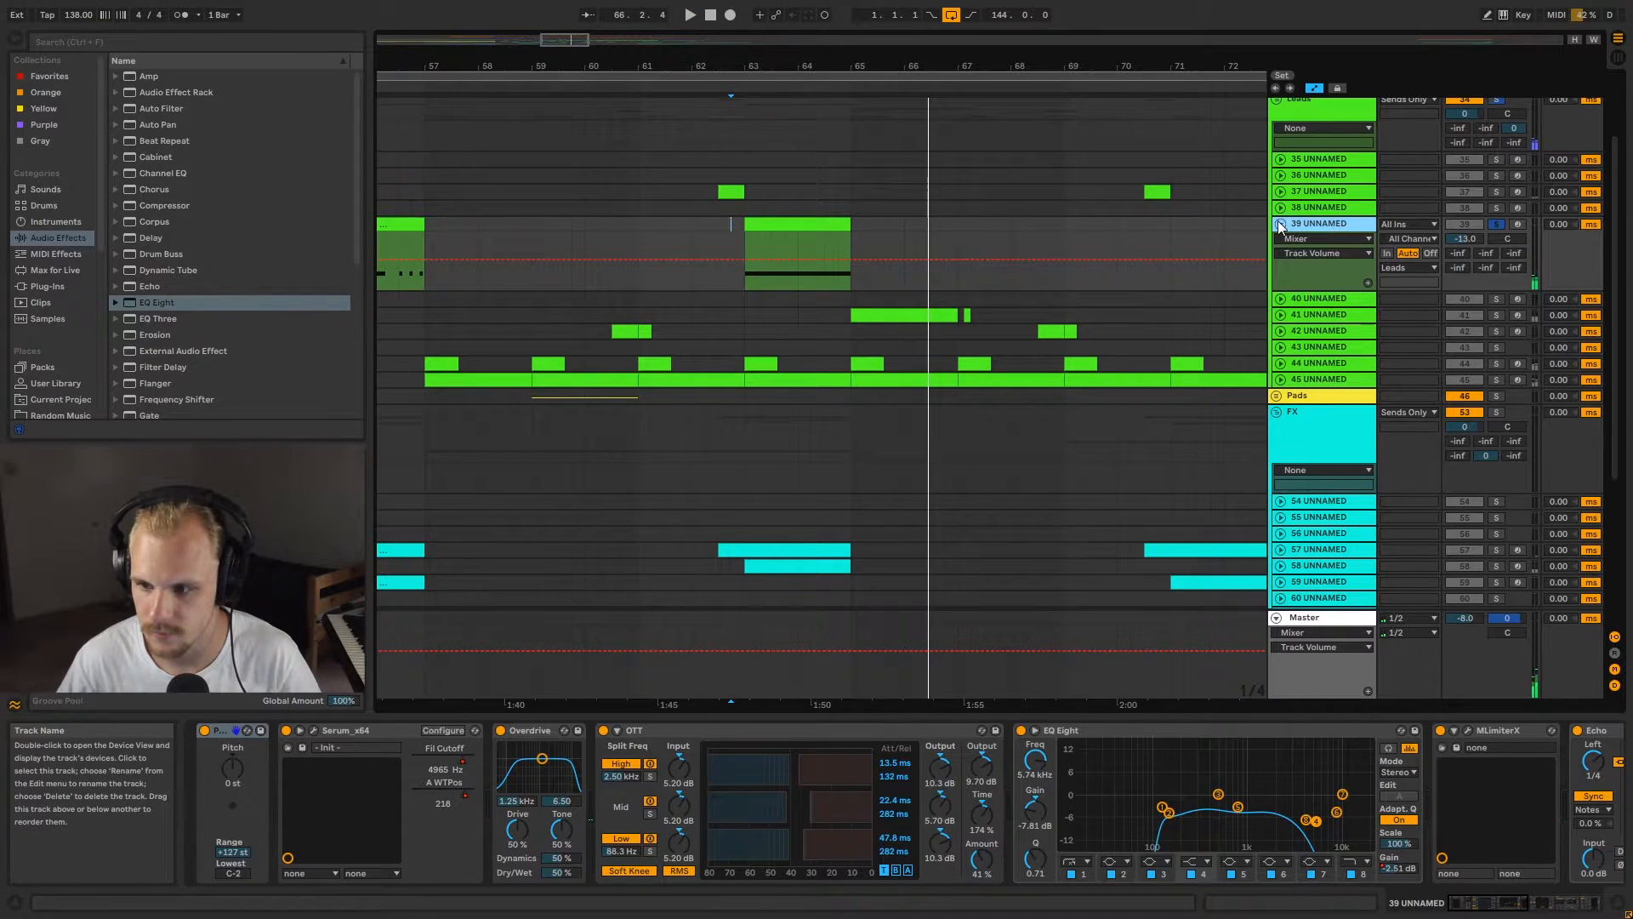
click(1280, 224)
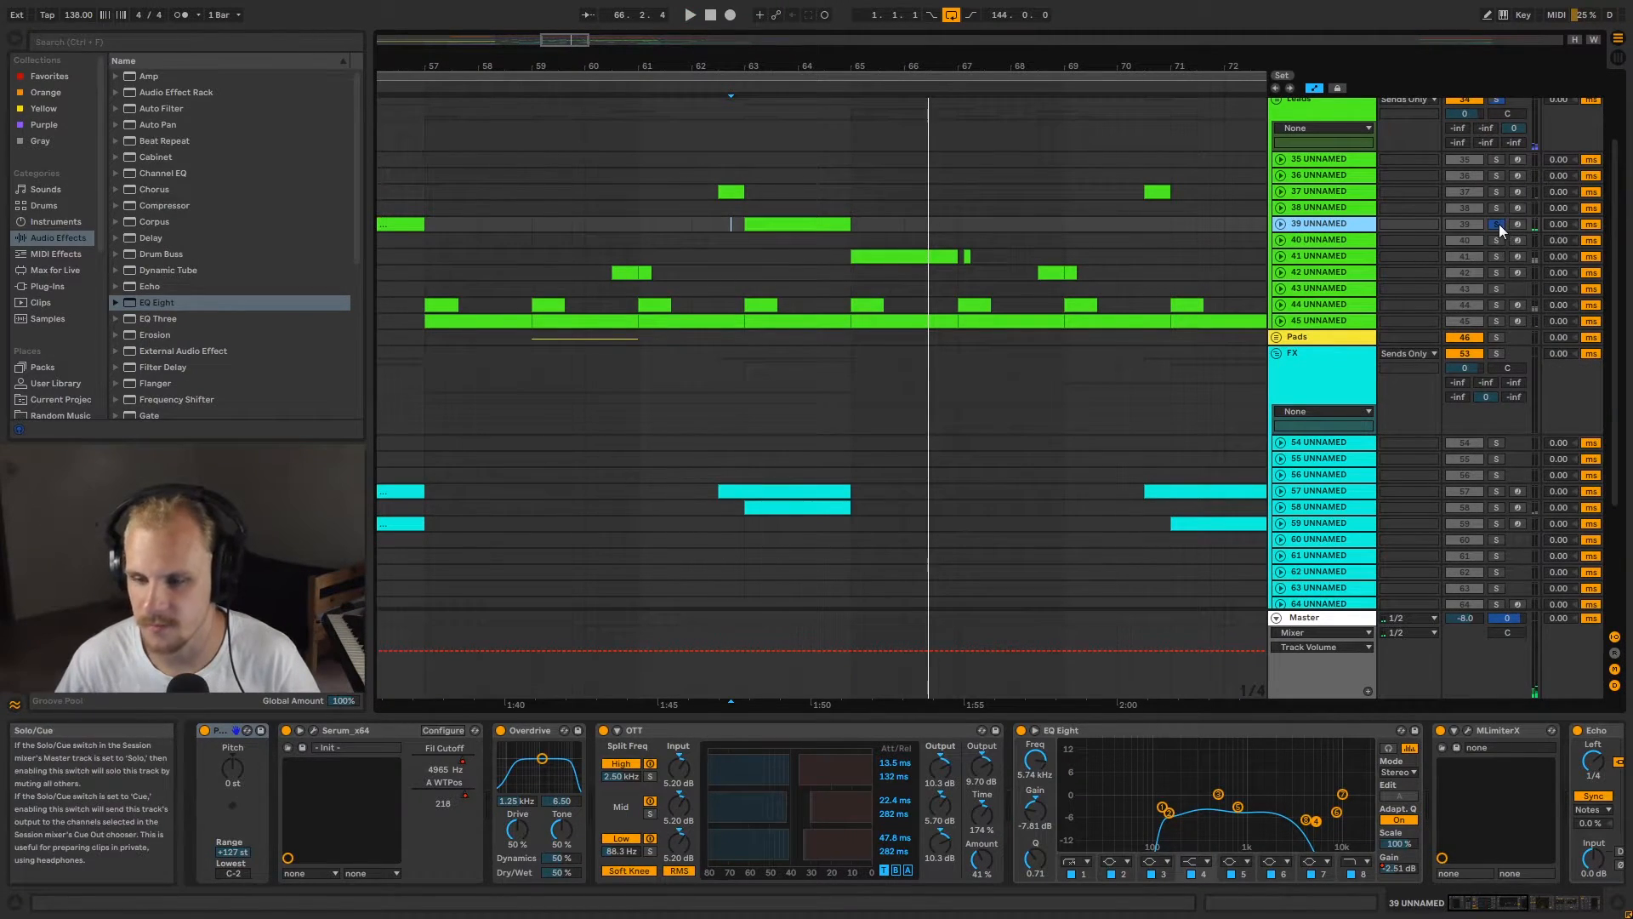
Step: Unfold and solo FX track 57, and play its clip spanning 62.3.1 to 65.1.1
drag(860, 68, 875, 36)
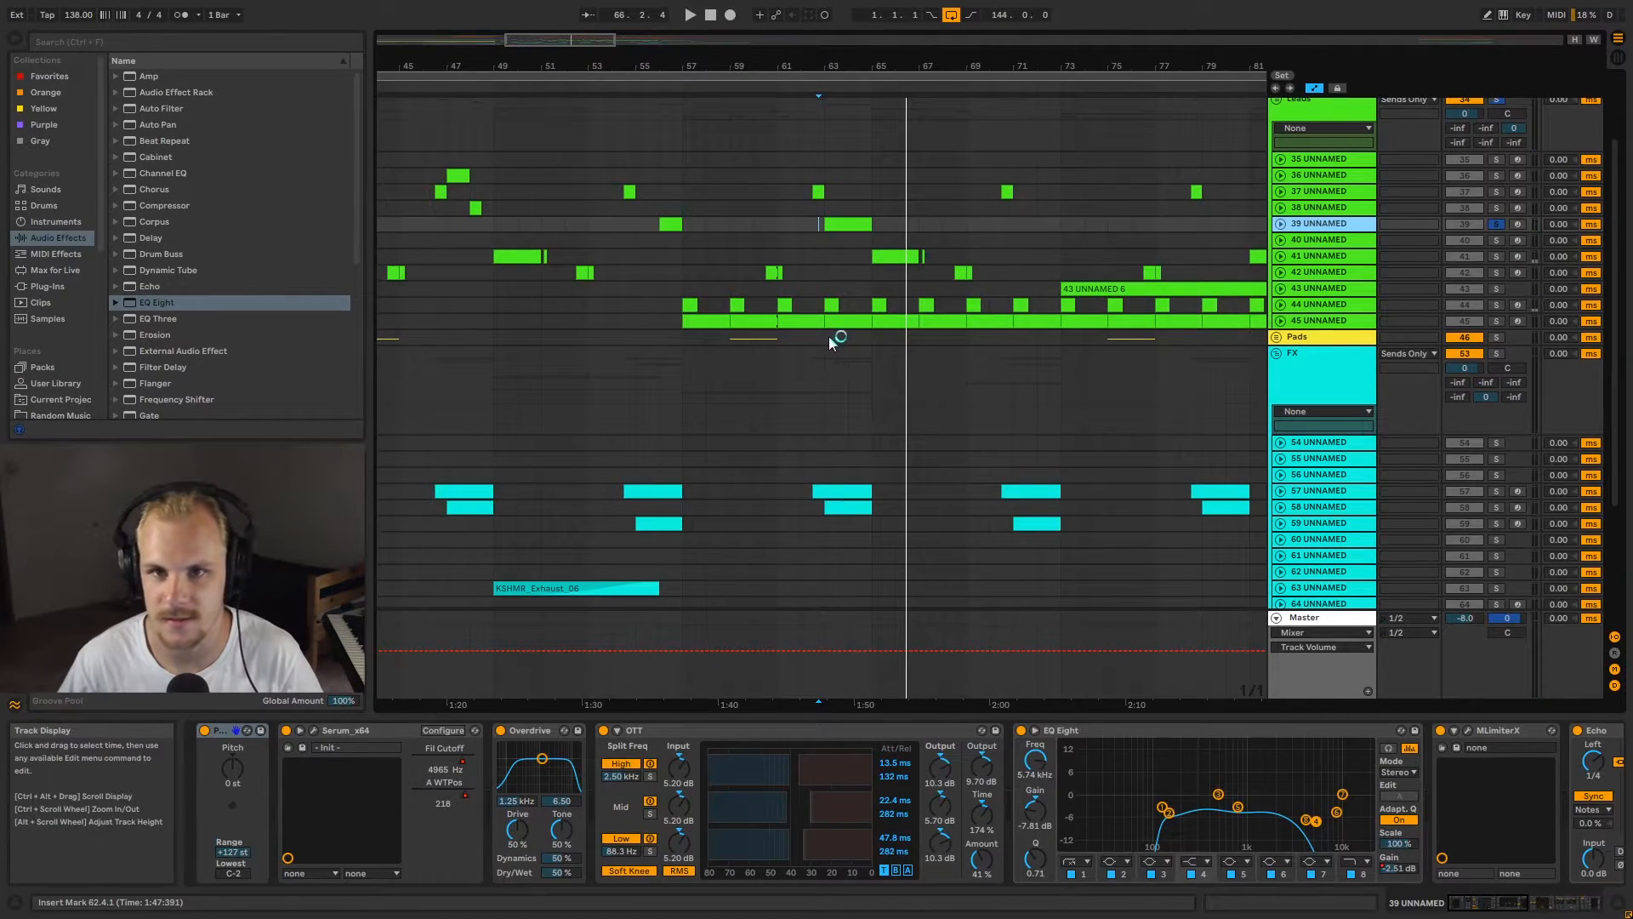
scroll(810, 309, down, 3)
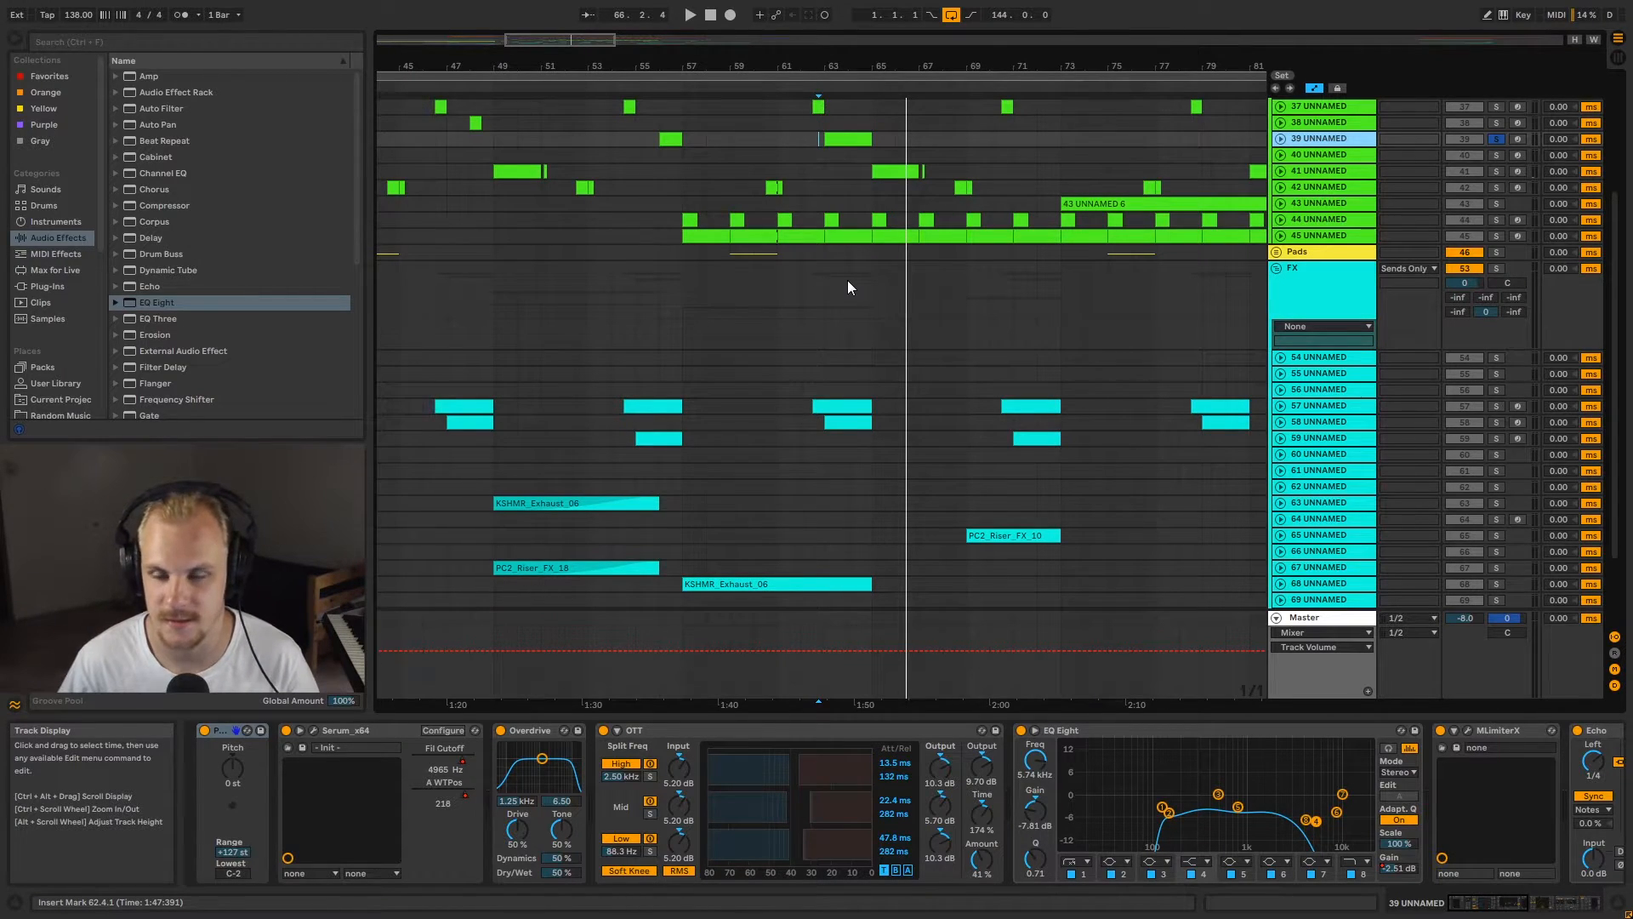
scroll(979, 313, down, 3)
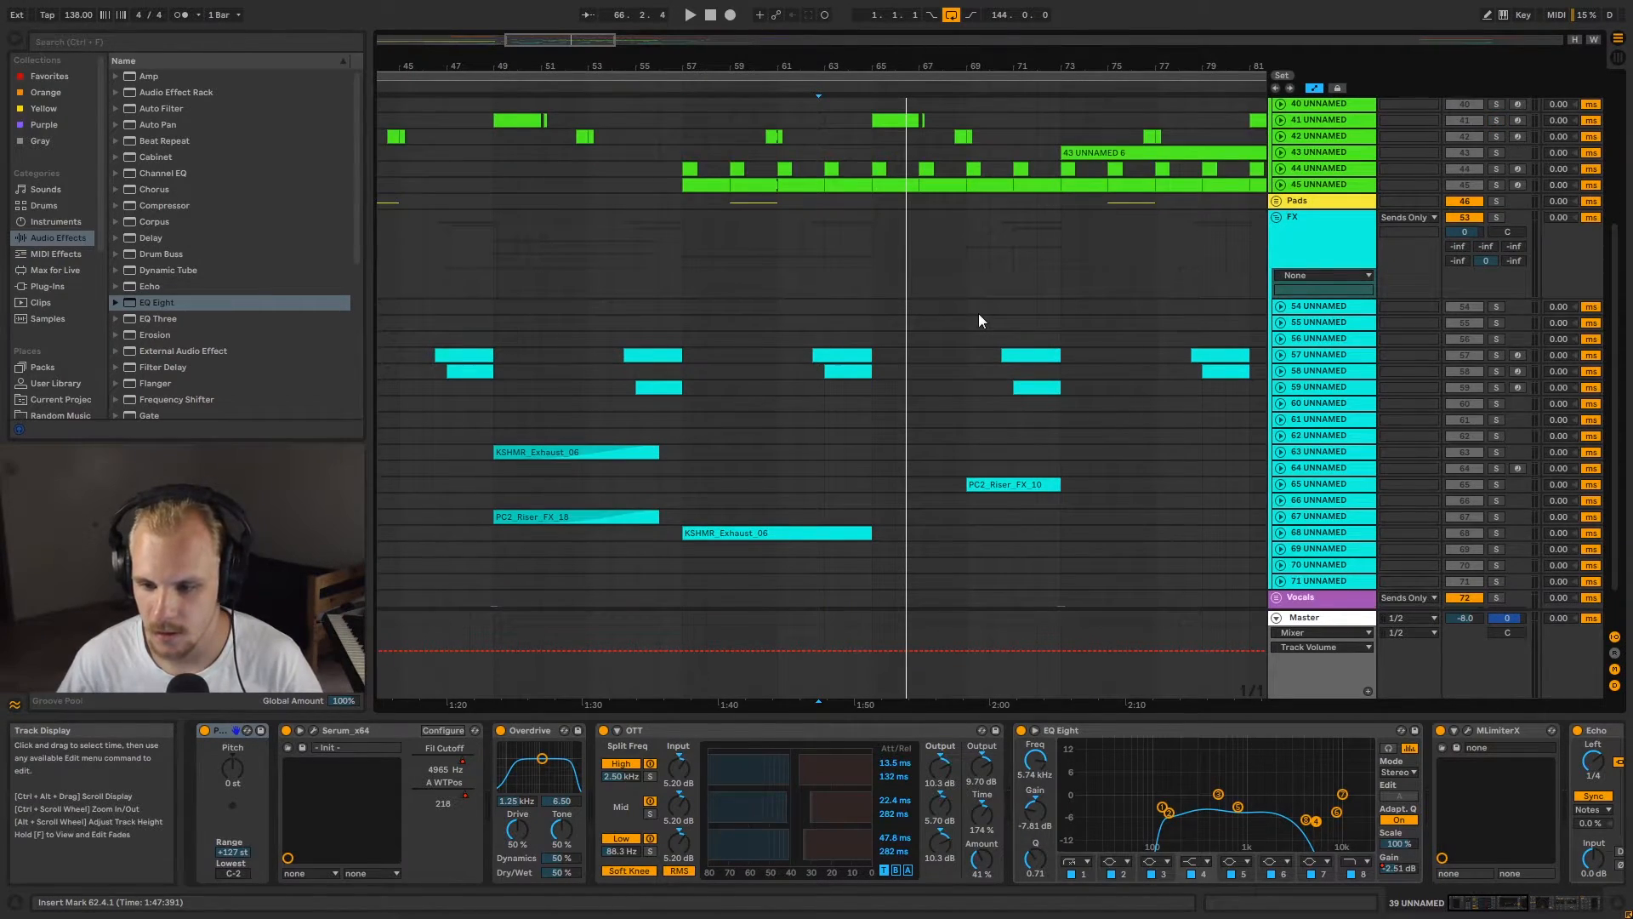
click(1308, 355)
click(1281, 355)
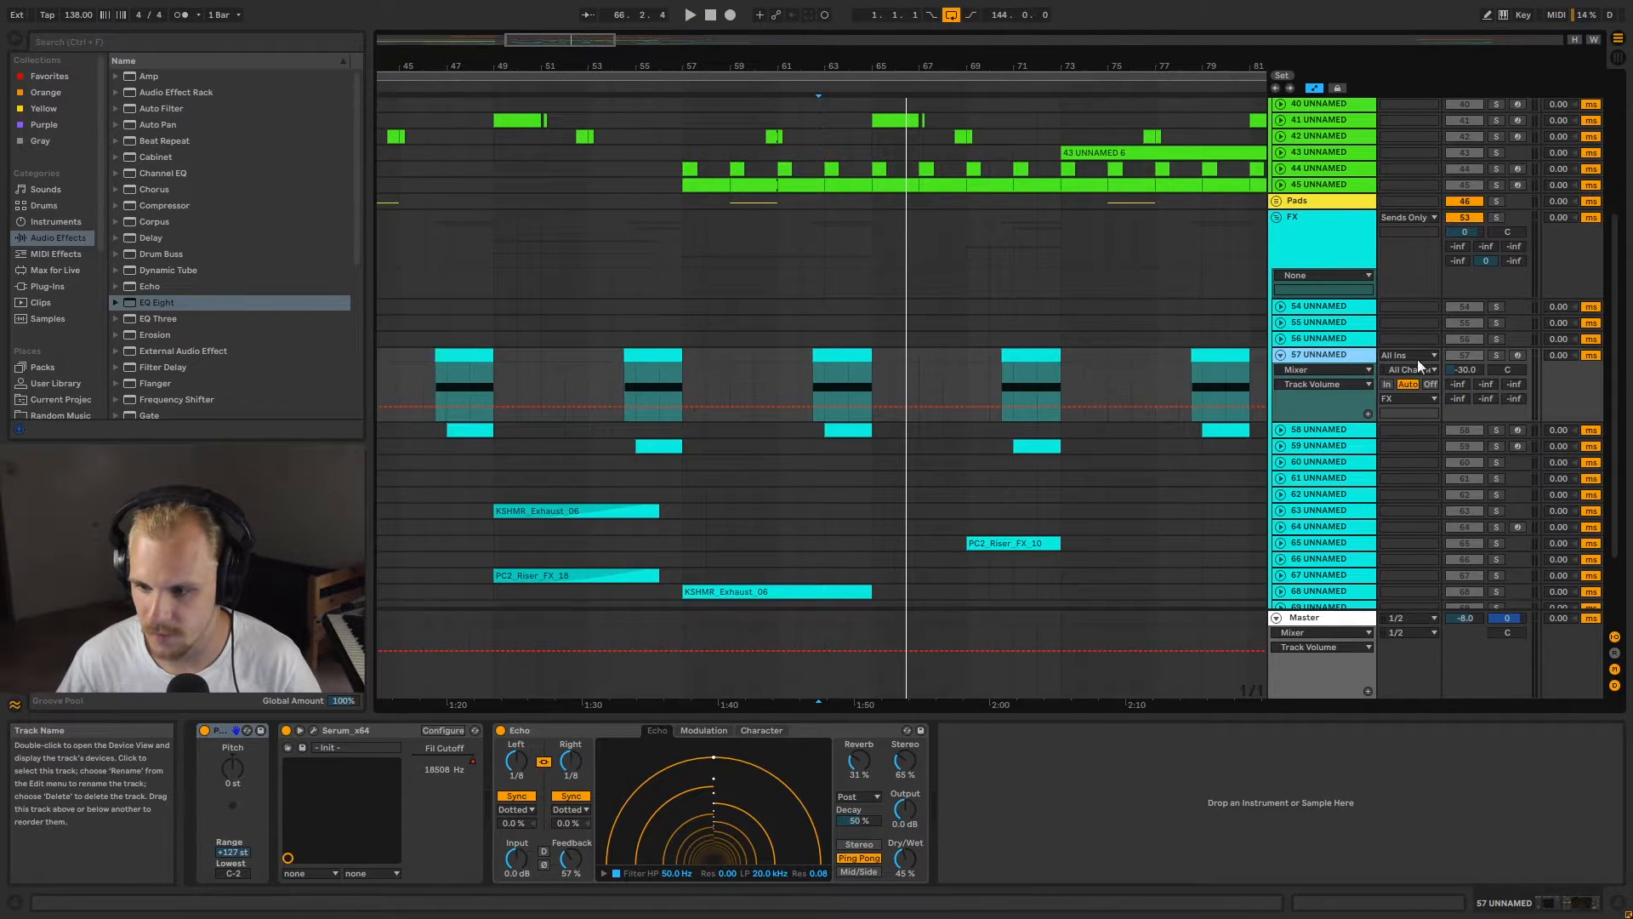
click(1499, 356)
click(833, 369)
key(space)
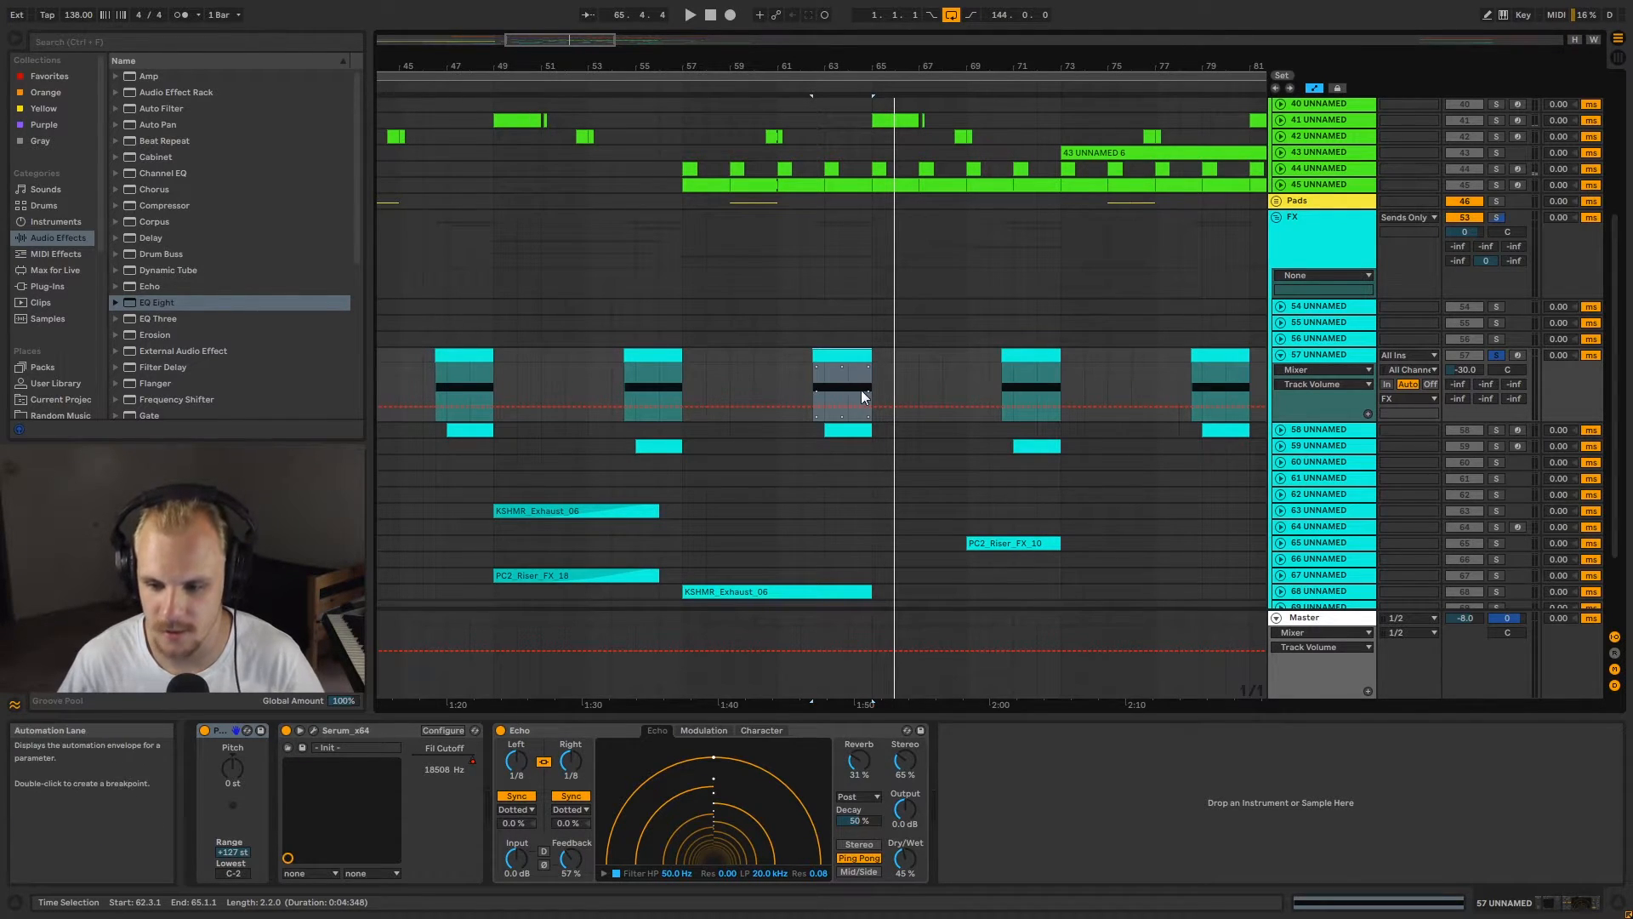
Step: Examine the opening half bar of track 57's clip, from 62.3.1 to 63.1.1, against the track 37 clip at the same position
ctrl+scroll(864, 366, up, 5)
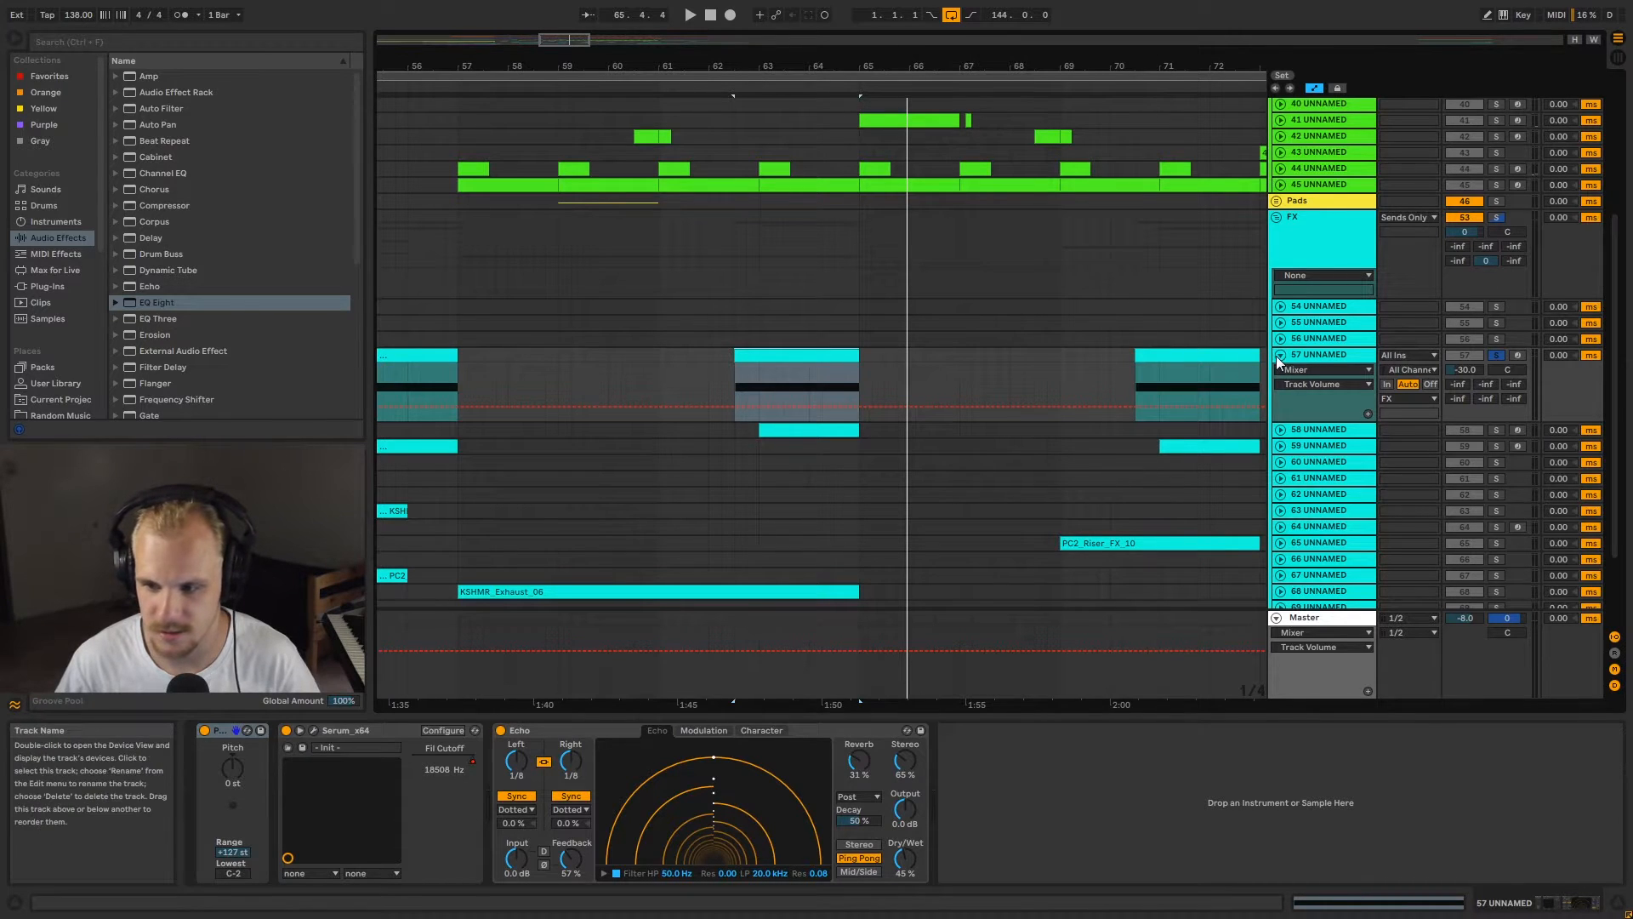
drag(737, 376, 754, 376)
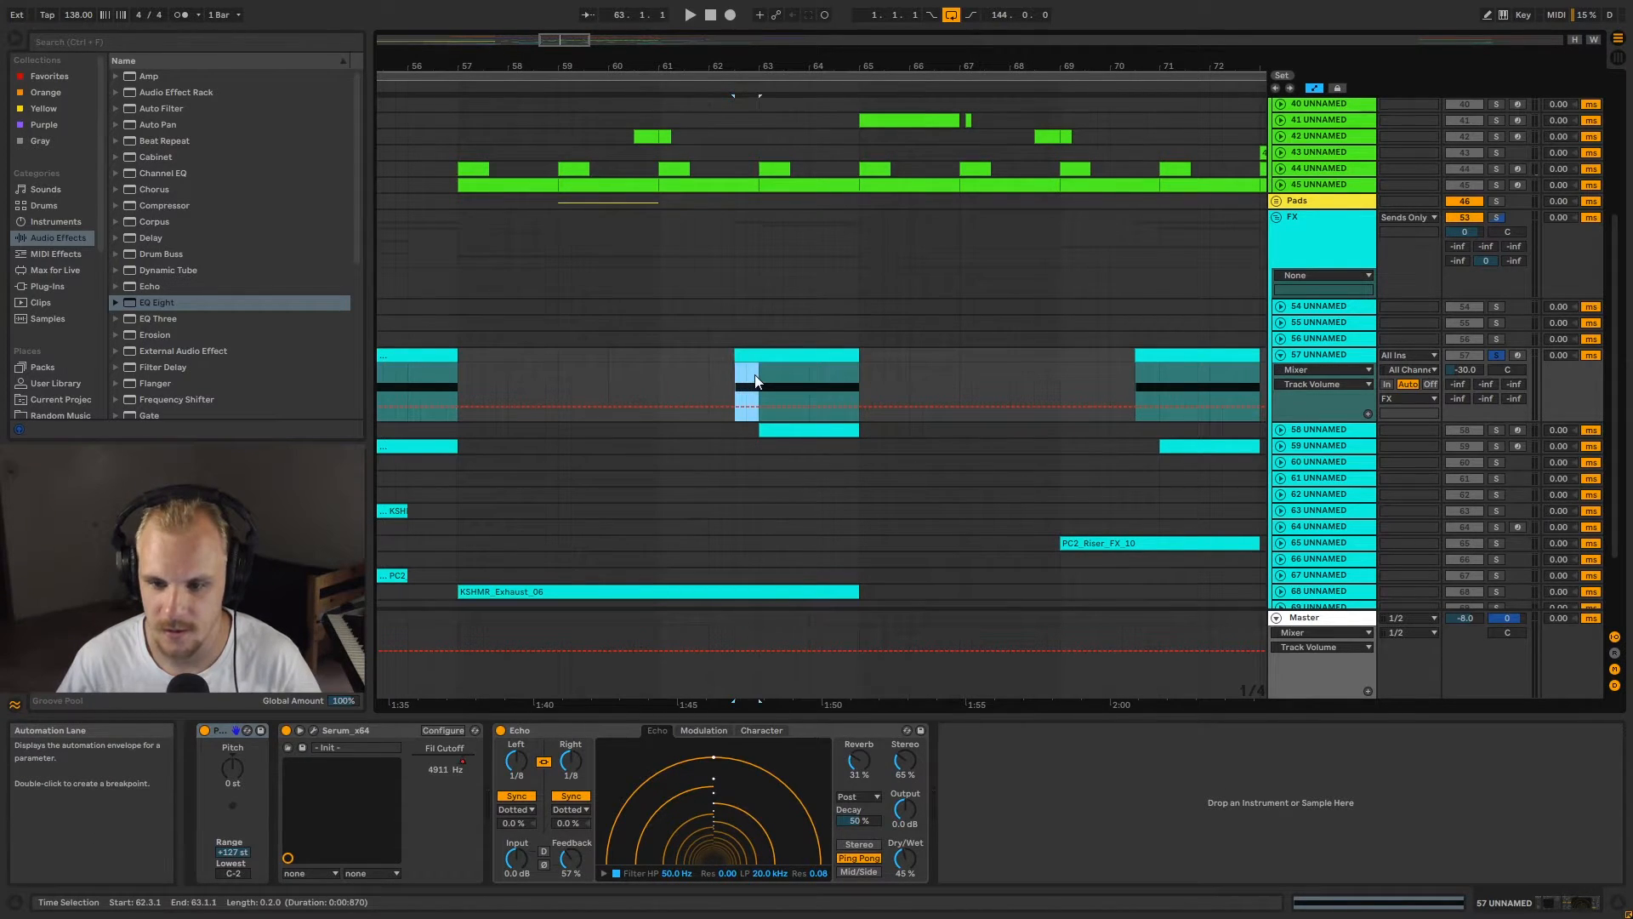
click(734, 377)
scroll(736, 306, up, 7)
scroll(736, 358, down, 6)
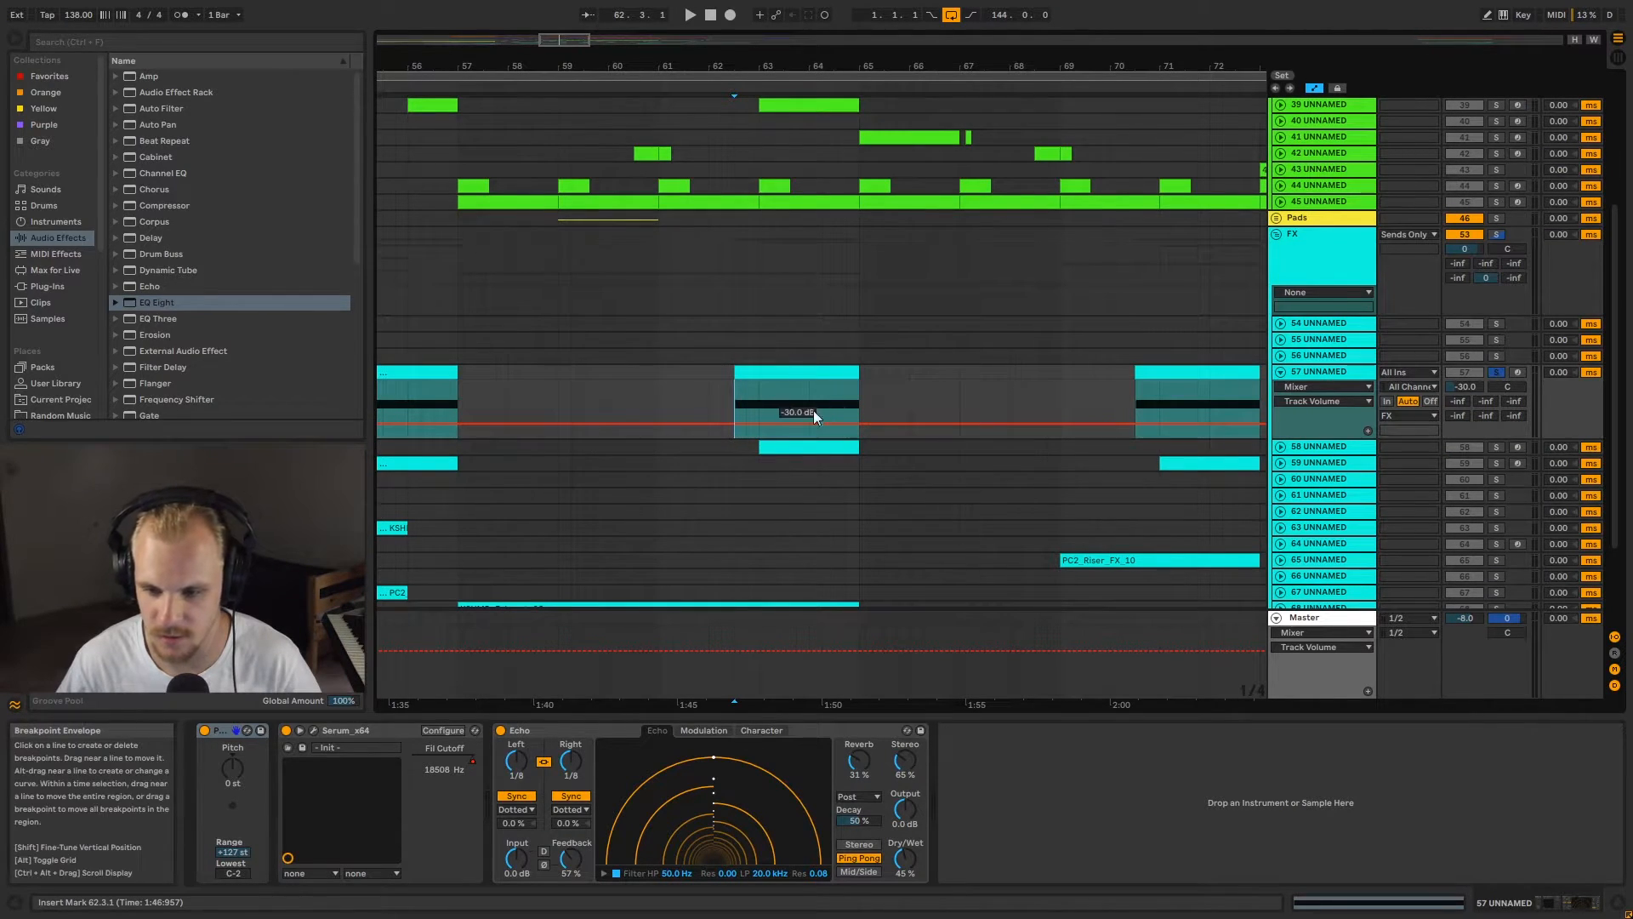
scroll(804, 396, up, 3)
click(746, 174)
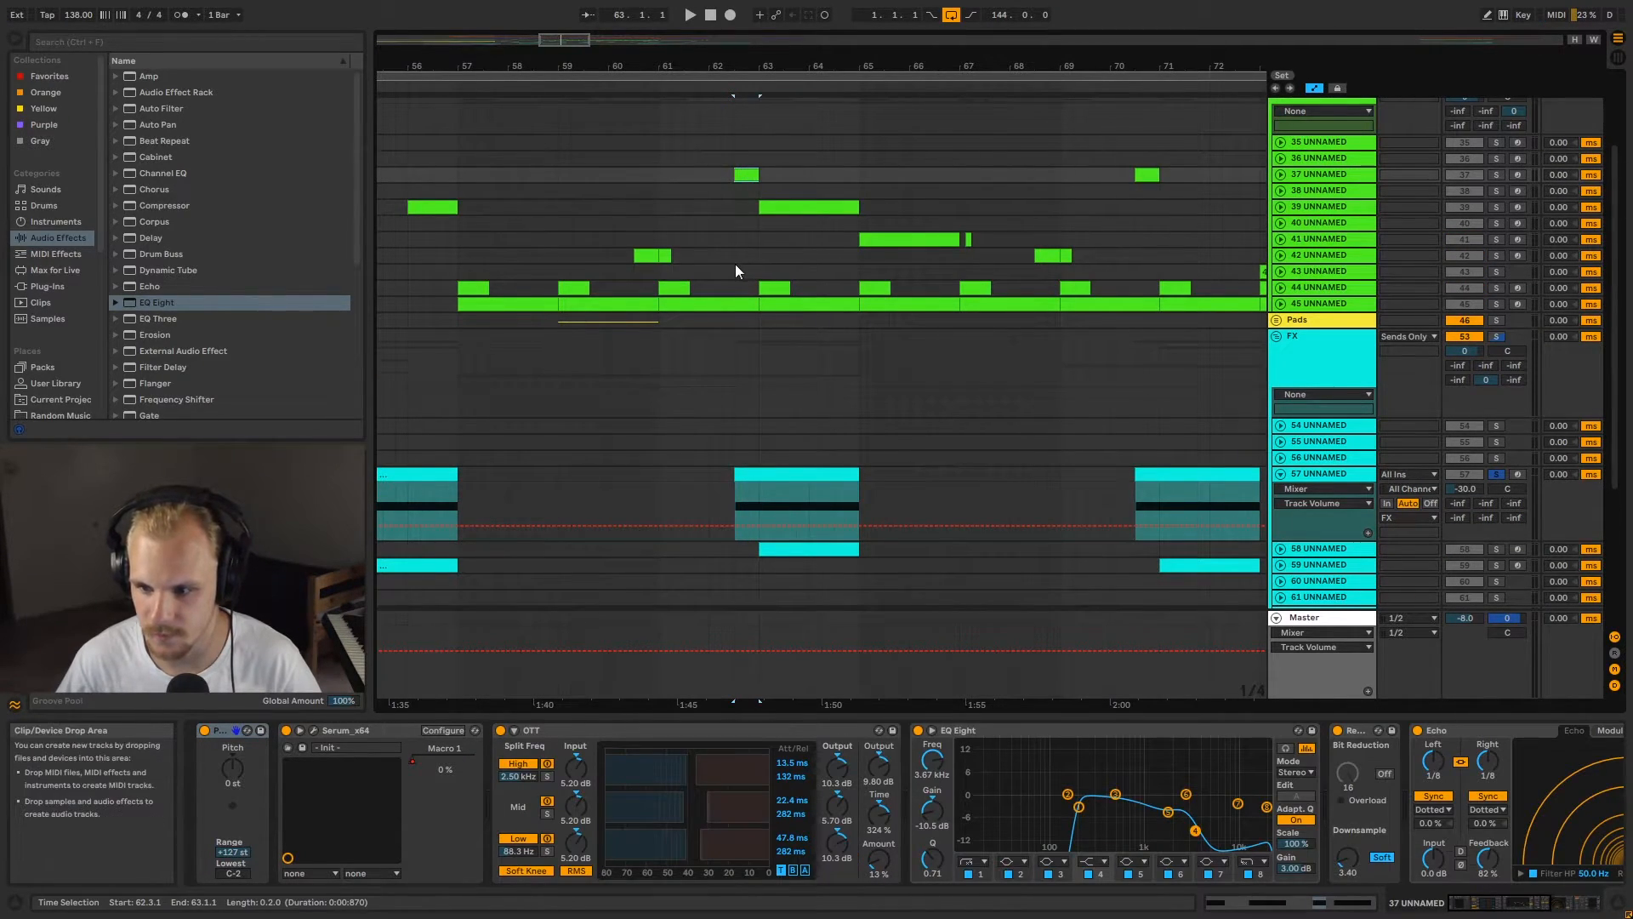
scroll(735, 269, down, 3)
drag(738, 417, 764, 417)
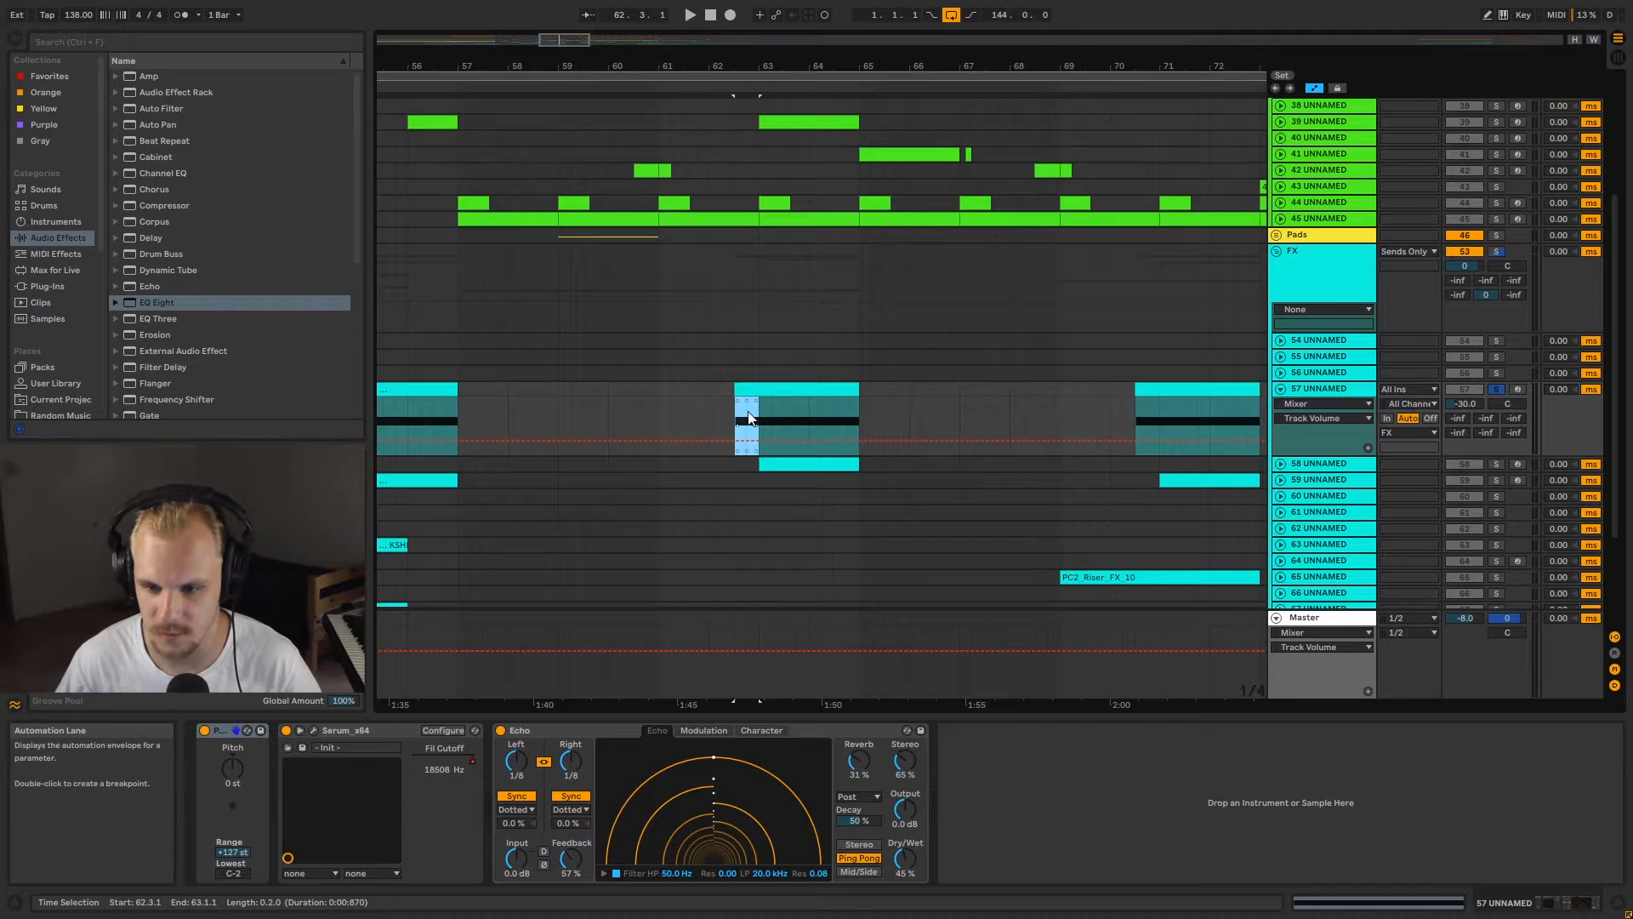
click(856, 415)
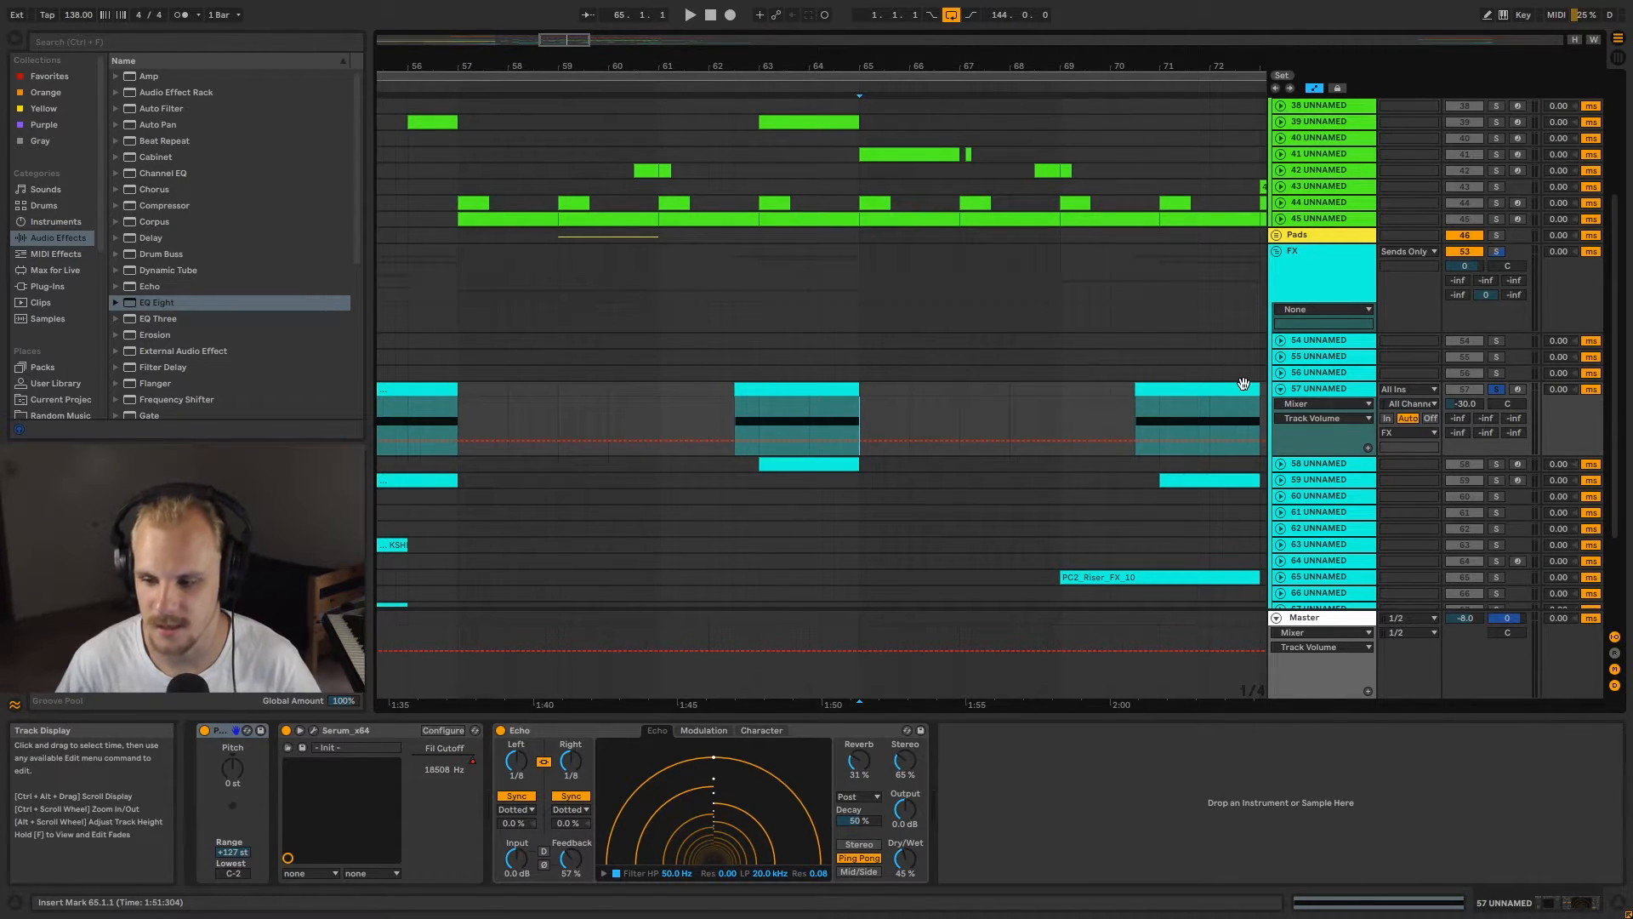
Step: Fold track 57, then unfold and solo track 58 and play its clip from bar 63 to bar 65
click(1281, 387)
click(1280, 404)
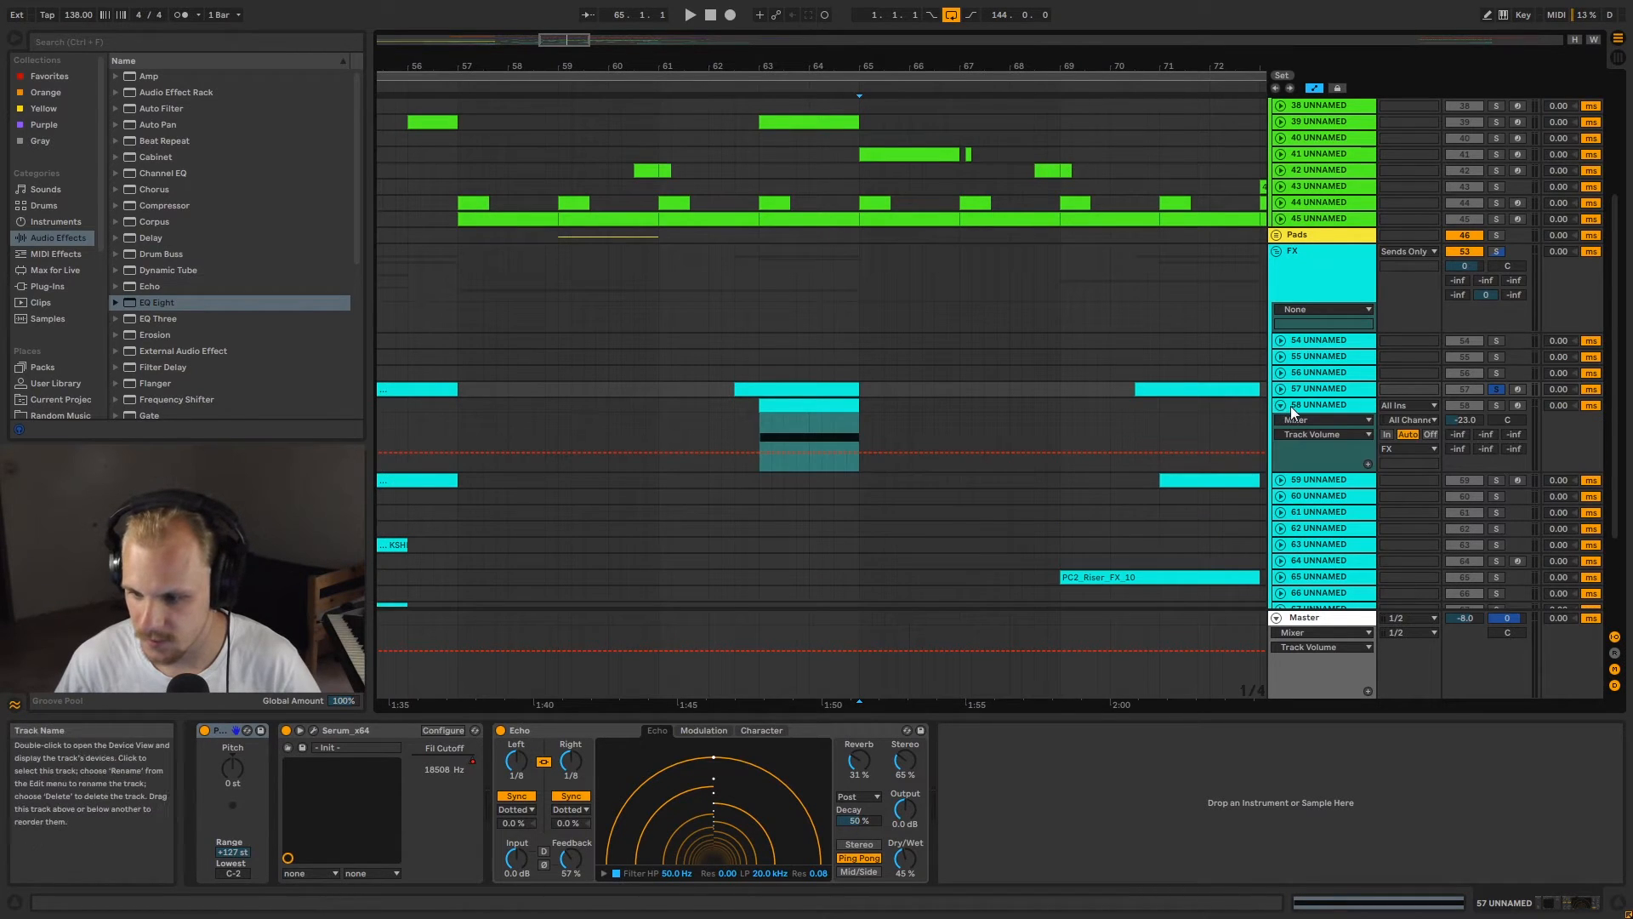
click(1497, 404)
click(823, 404)
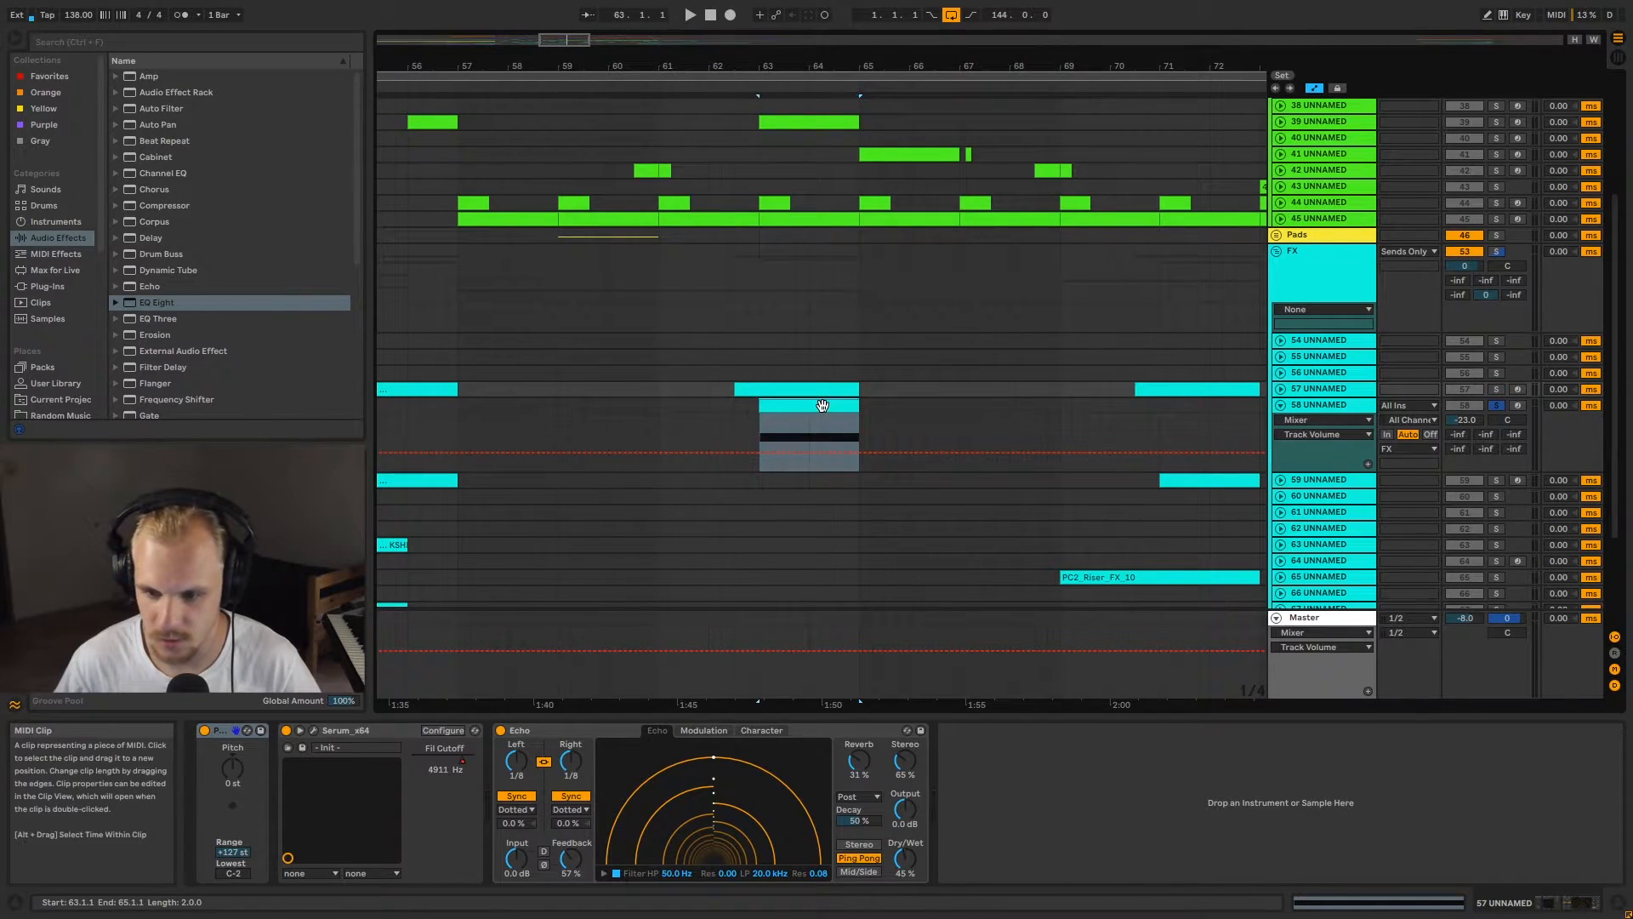
key(space)
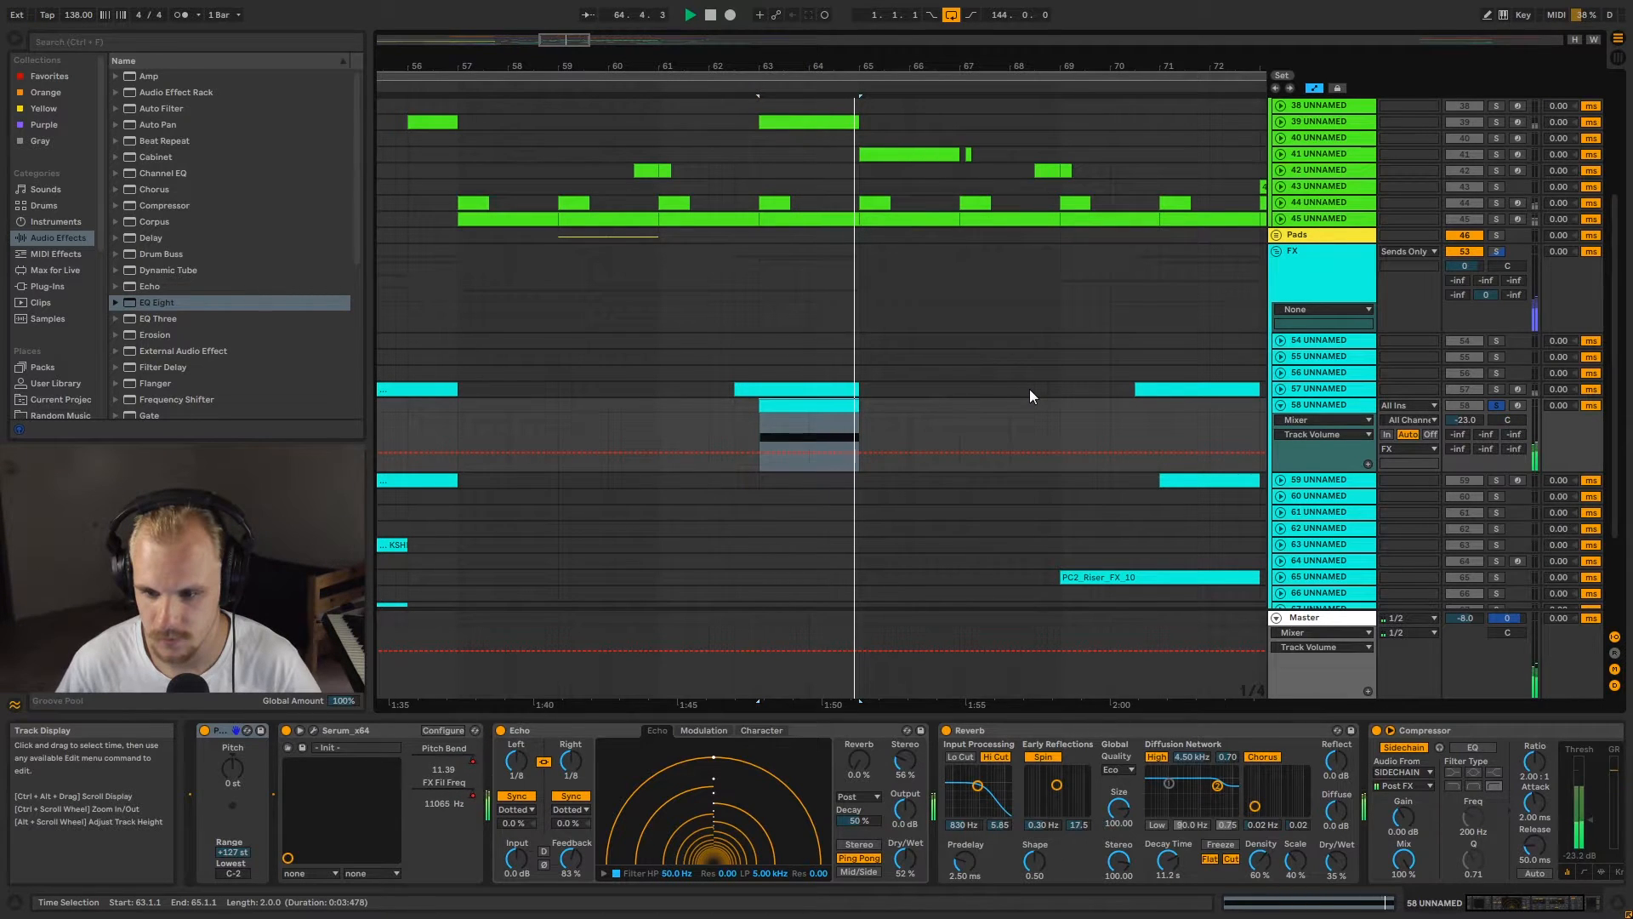
key(space)
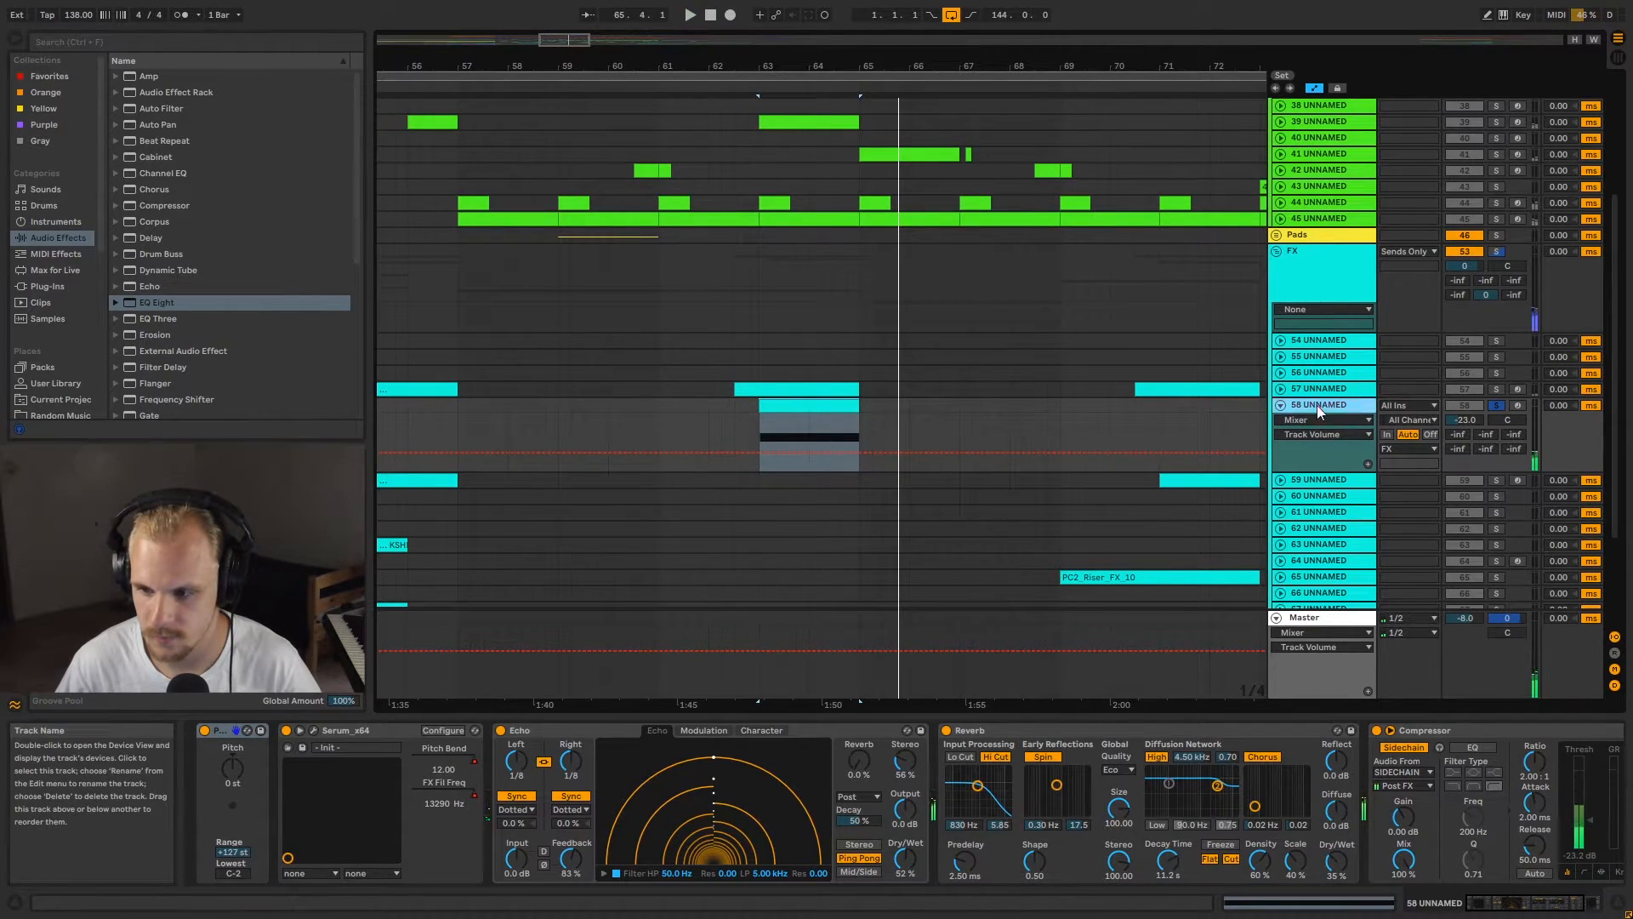
Step: Fold and unsolo track 58, then unfold and solo track 59 and play its clip from bar 71 to bar 73
click(1283, 404)
click(1497, 404)
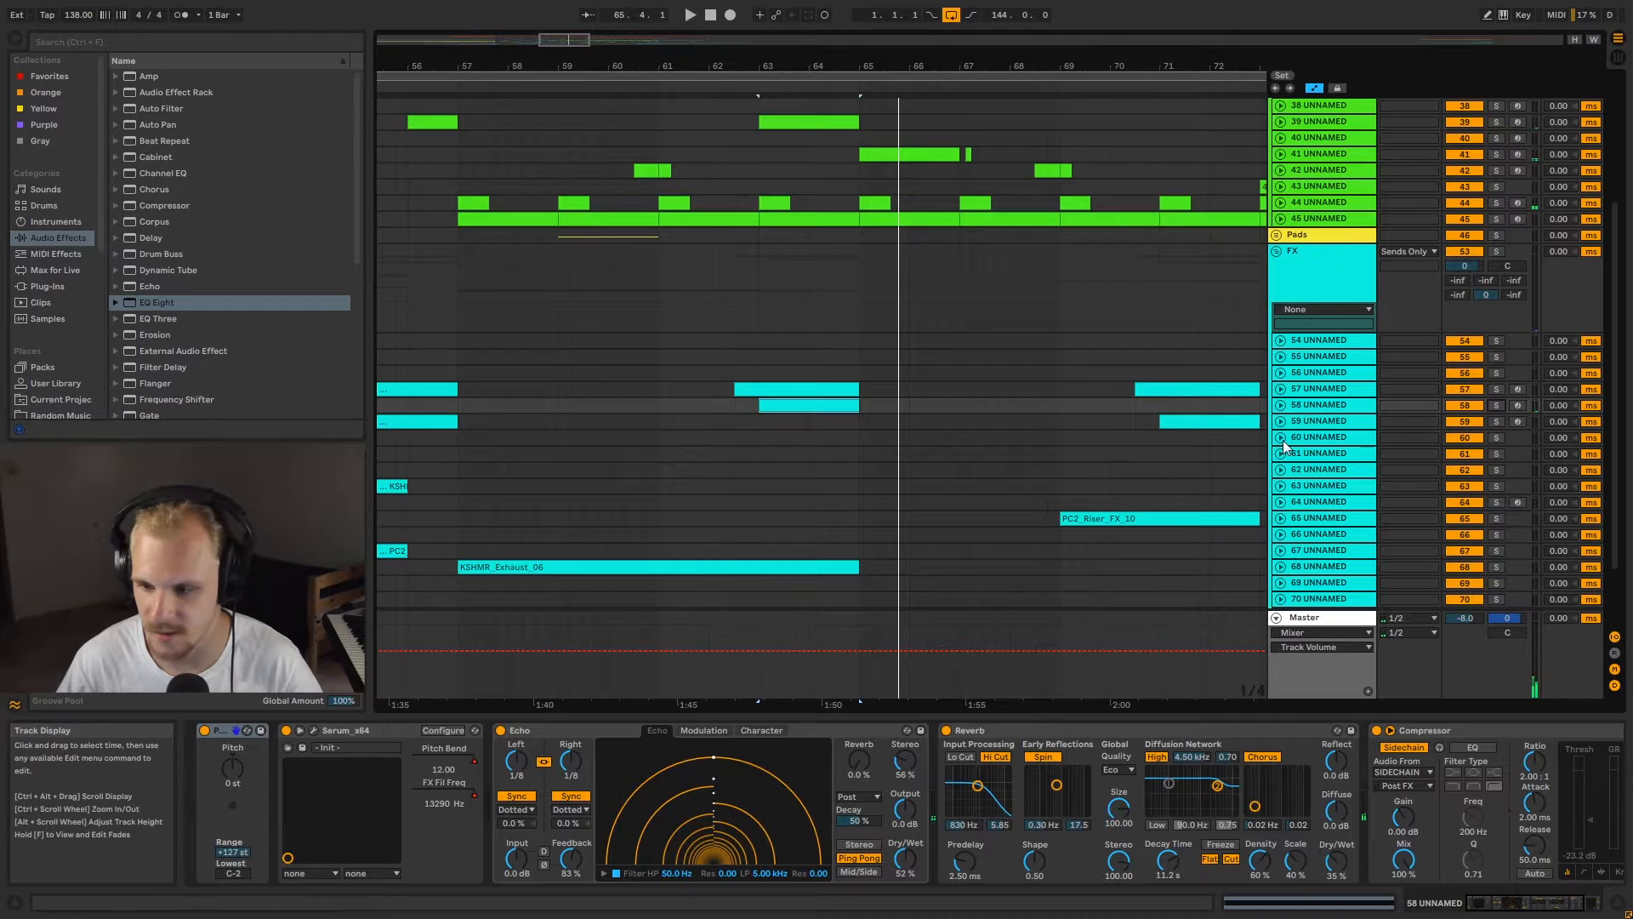
click(1310, 420)
click(1281, 420)
click(1494, 421)
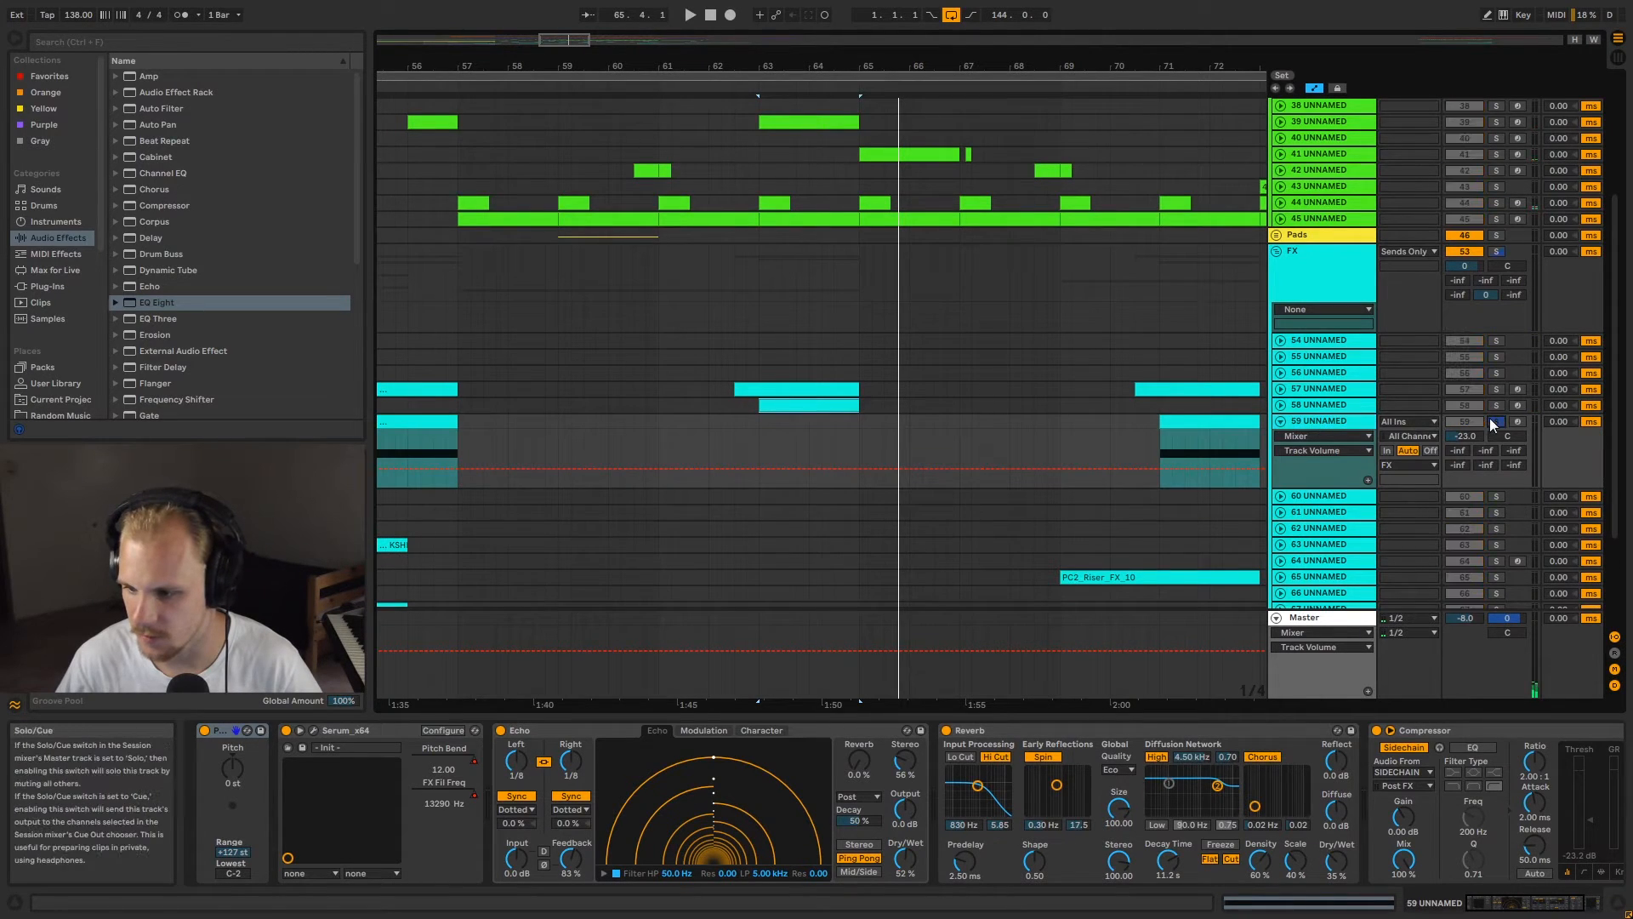
click(1217, 426)
key(space)
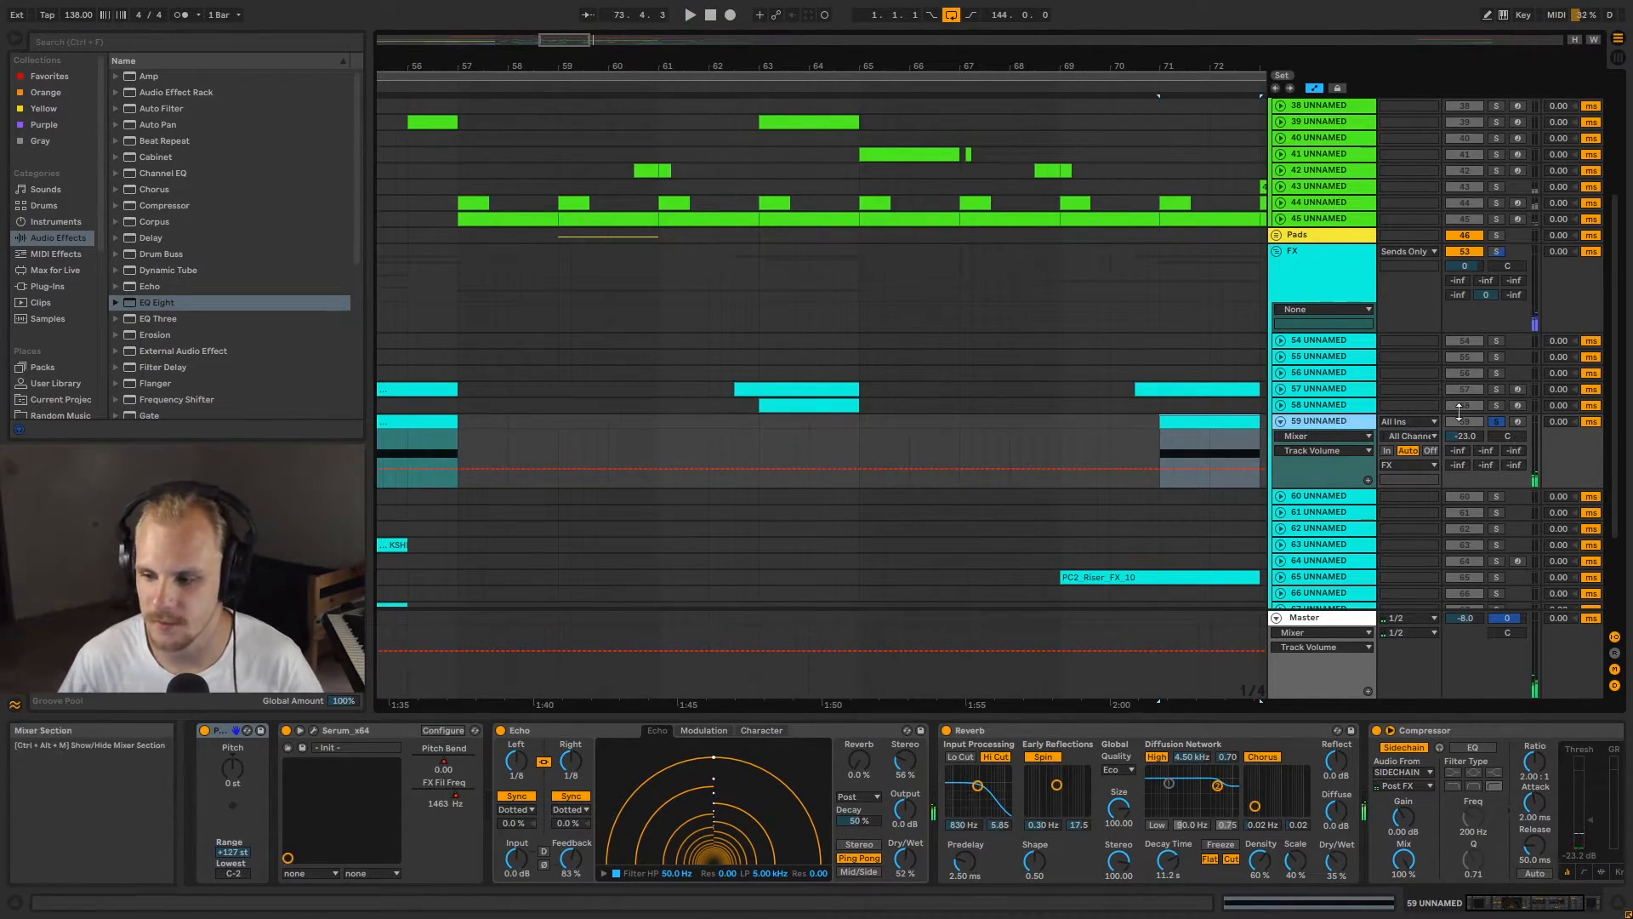
Step: Fold and unsolo track 59, and compare the track 58 clip at bar 63 with the track 59 clip at bar 71
click(1280, 422)
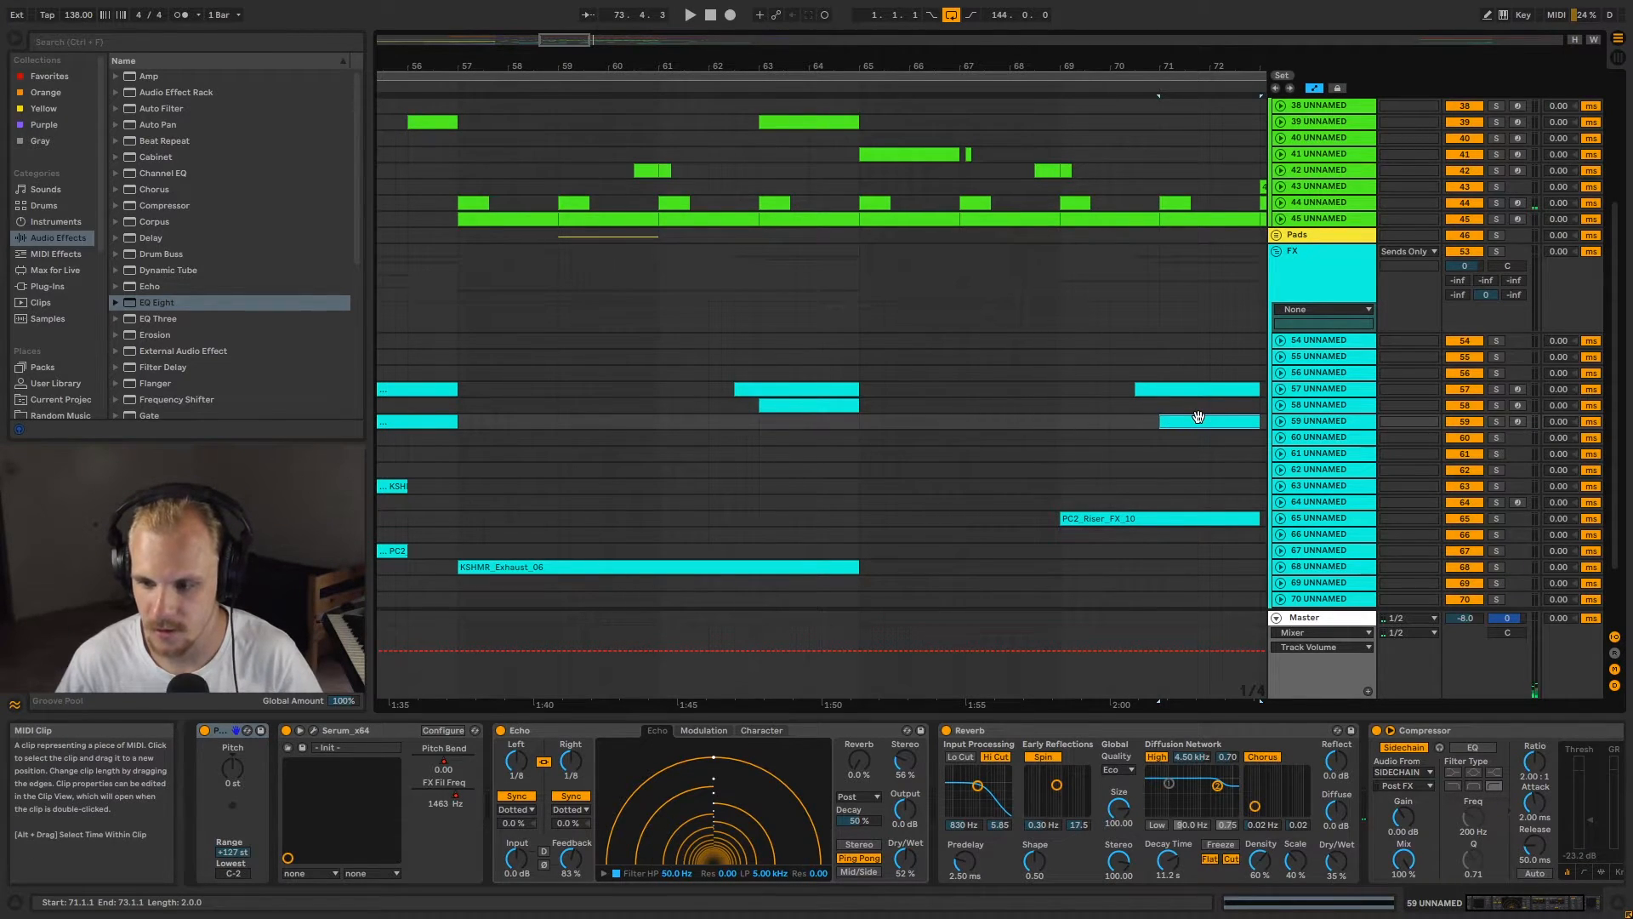
click(821, 405)
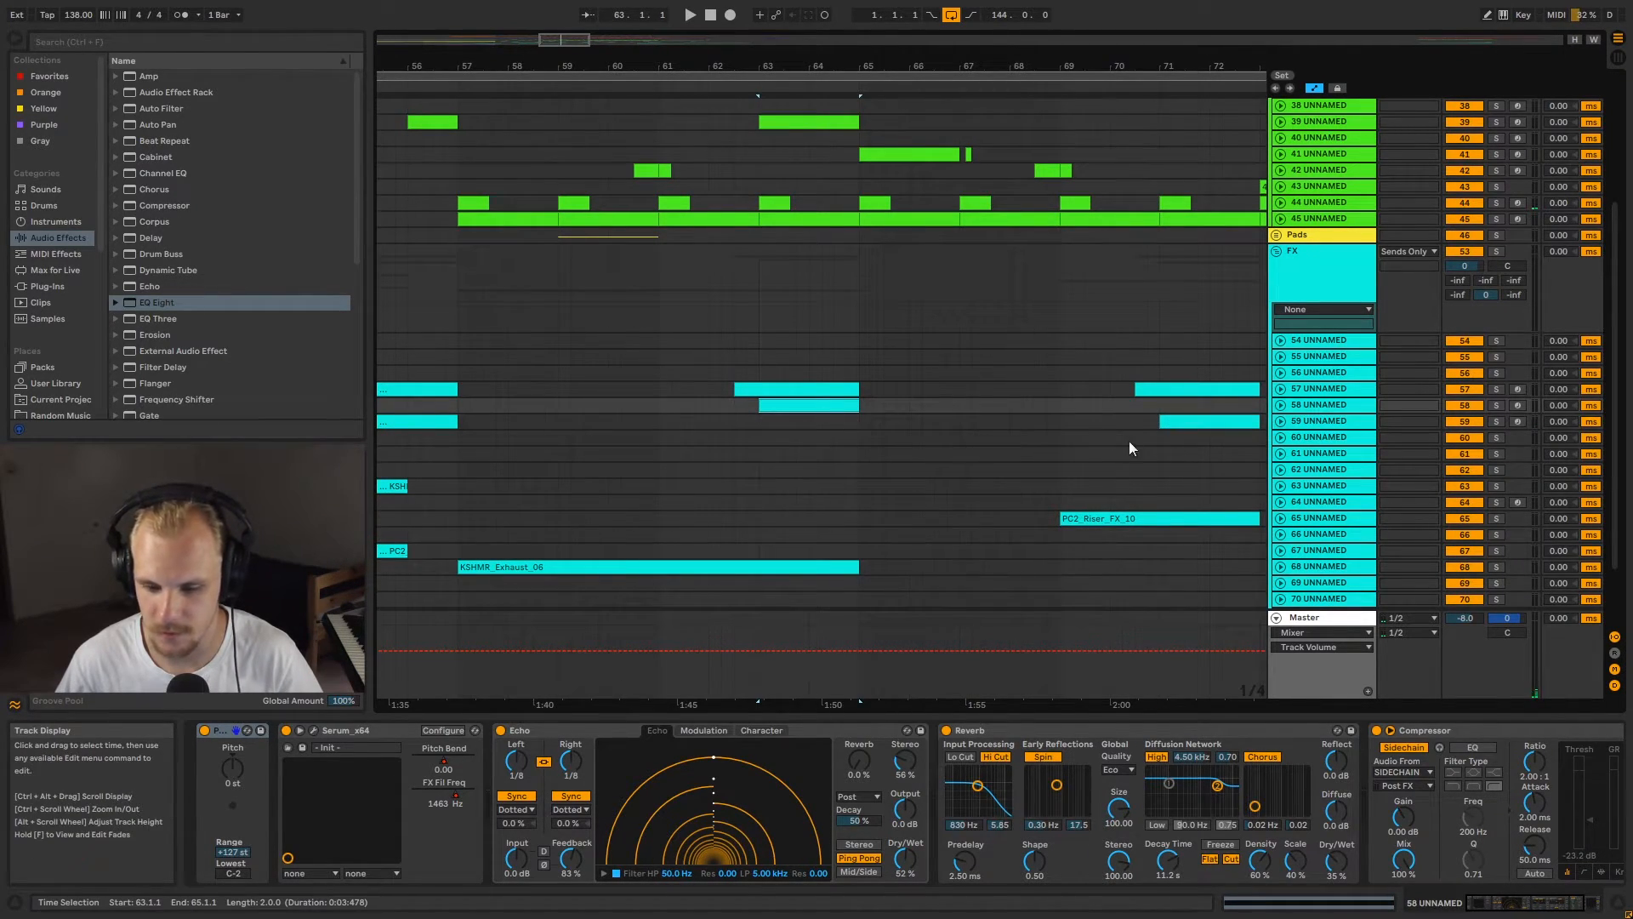
click(1206, 425)
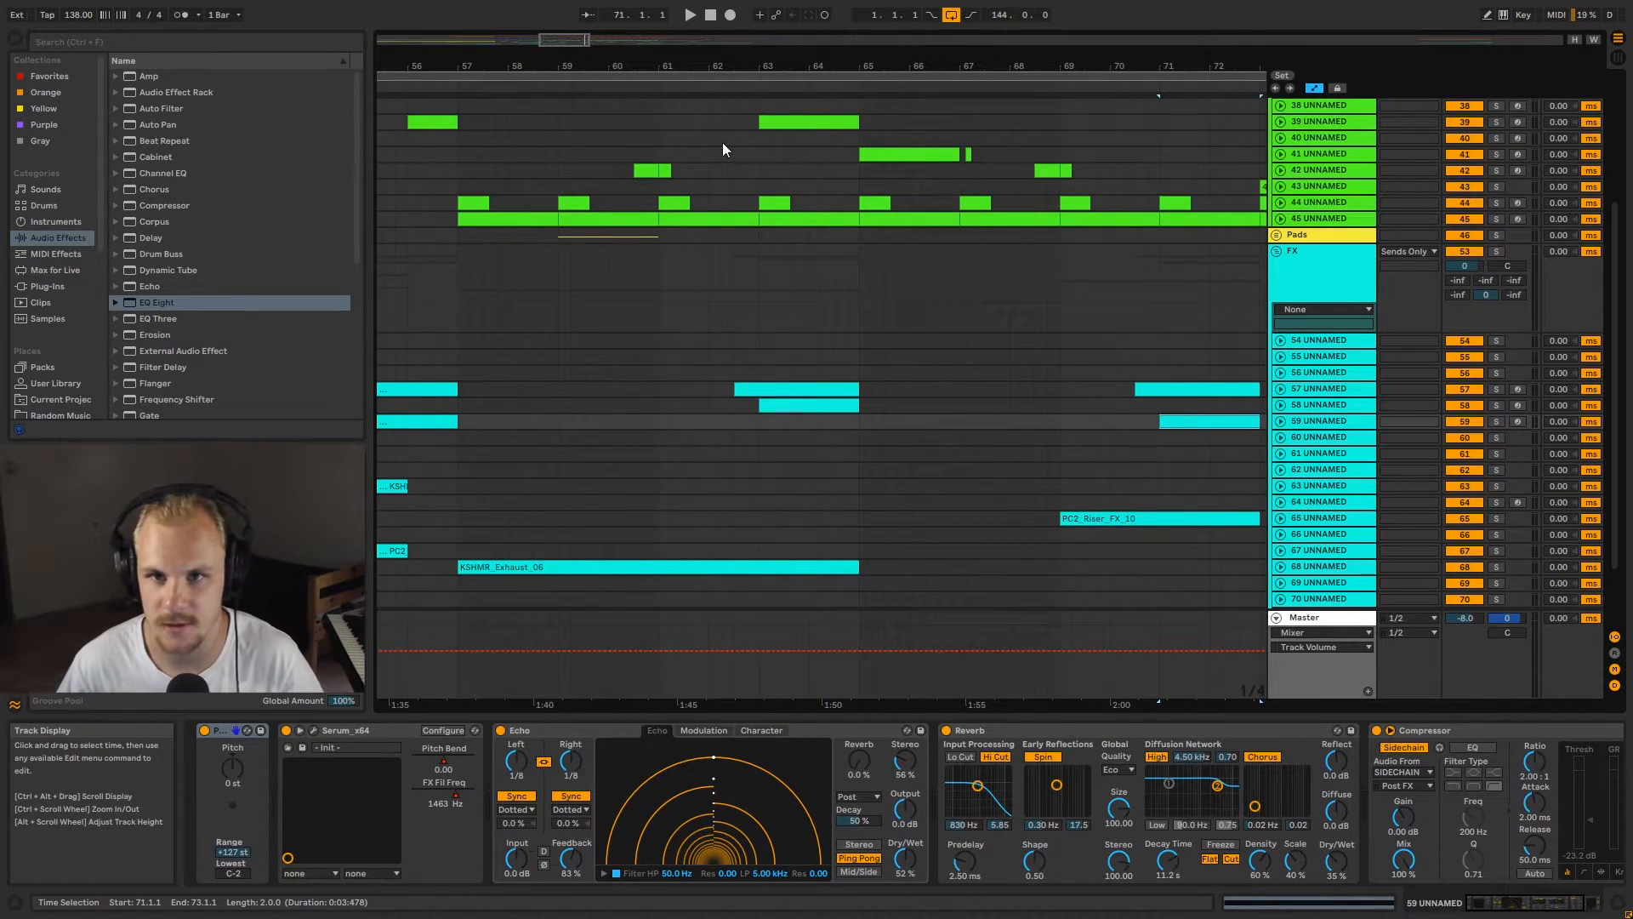
Step: Unfold track 65 to show the PC2_Riser_FX_10 sample and its devices, and place the insert marker at 69.1.1
drag(785, 67, 850, 78)
scroll(850, 316, down, 5)
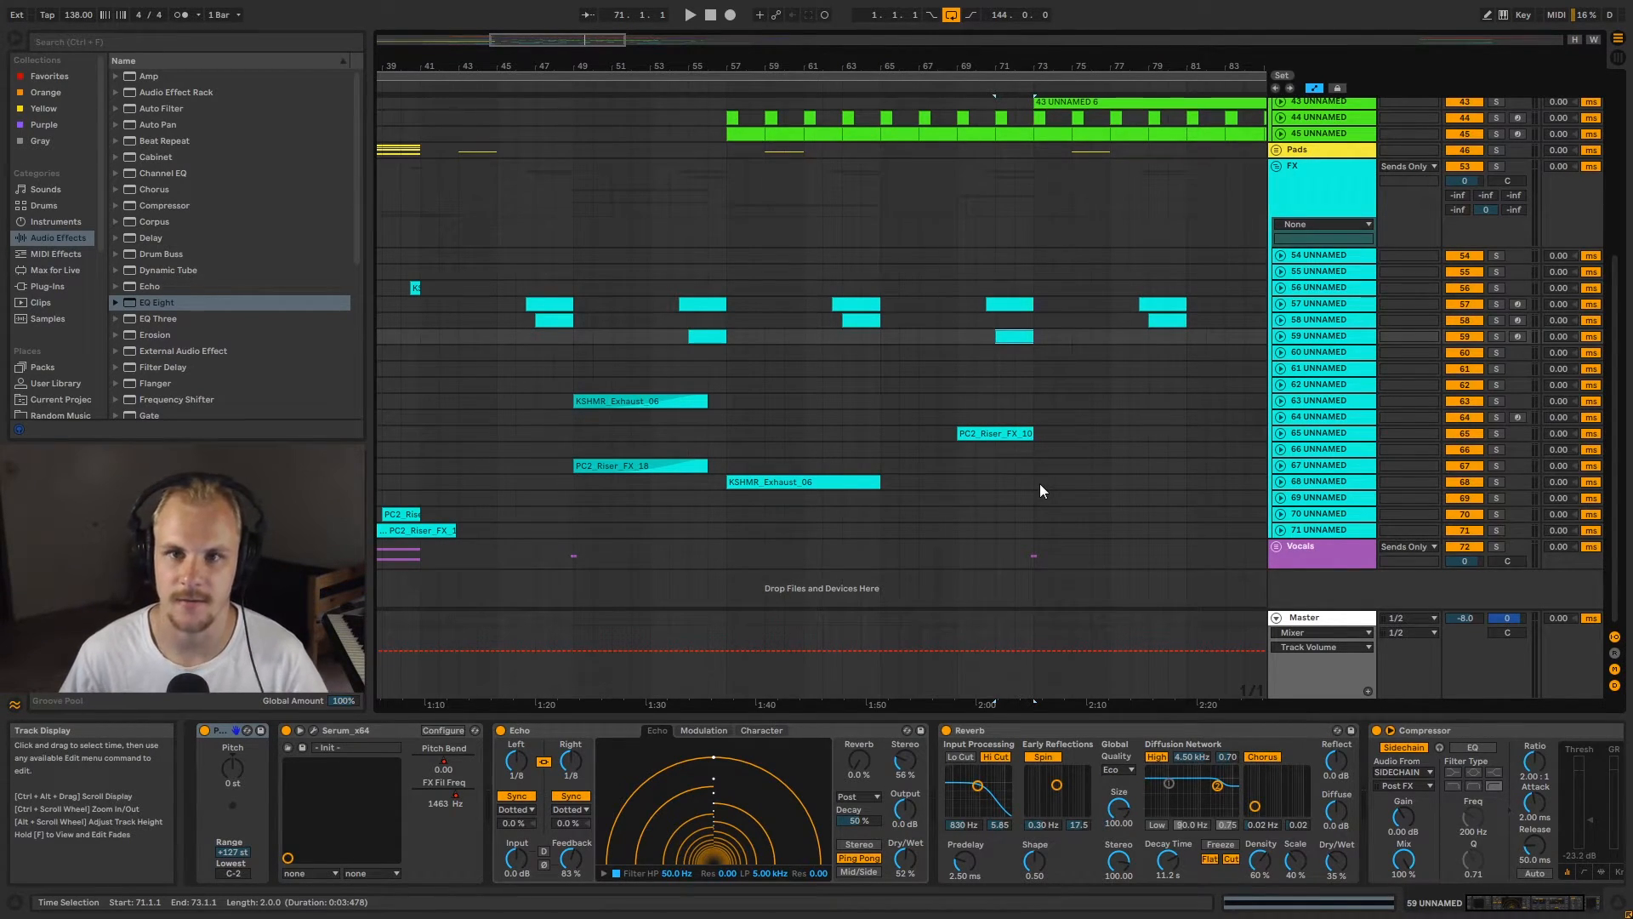
click(1288, 435)
click(1282, 435)
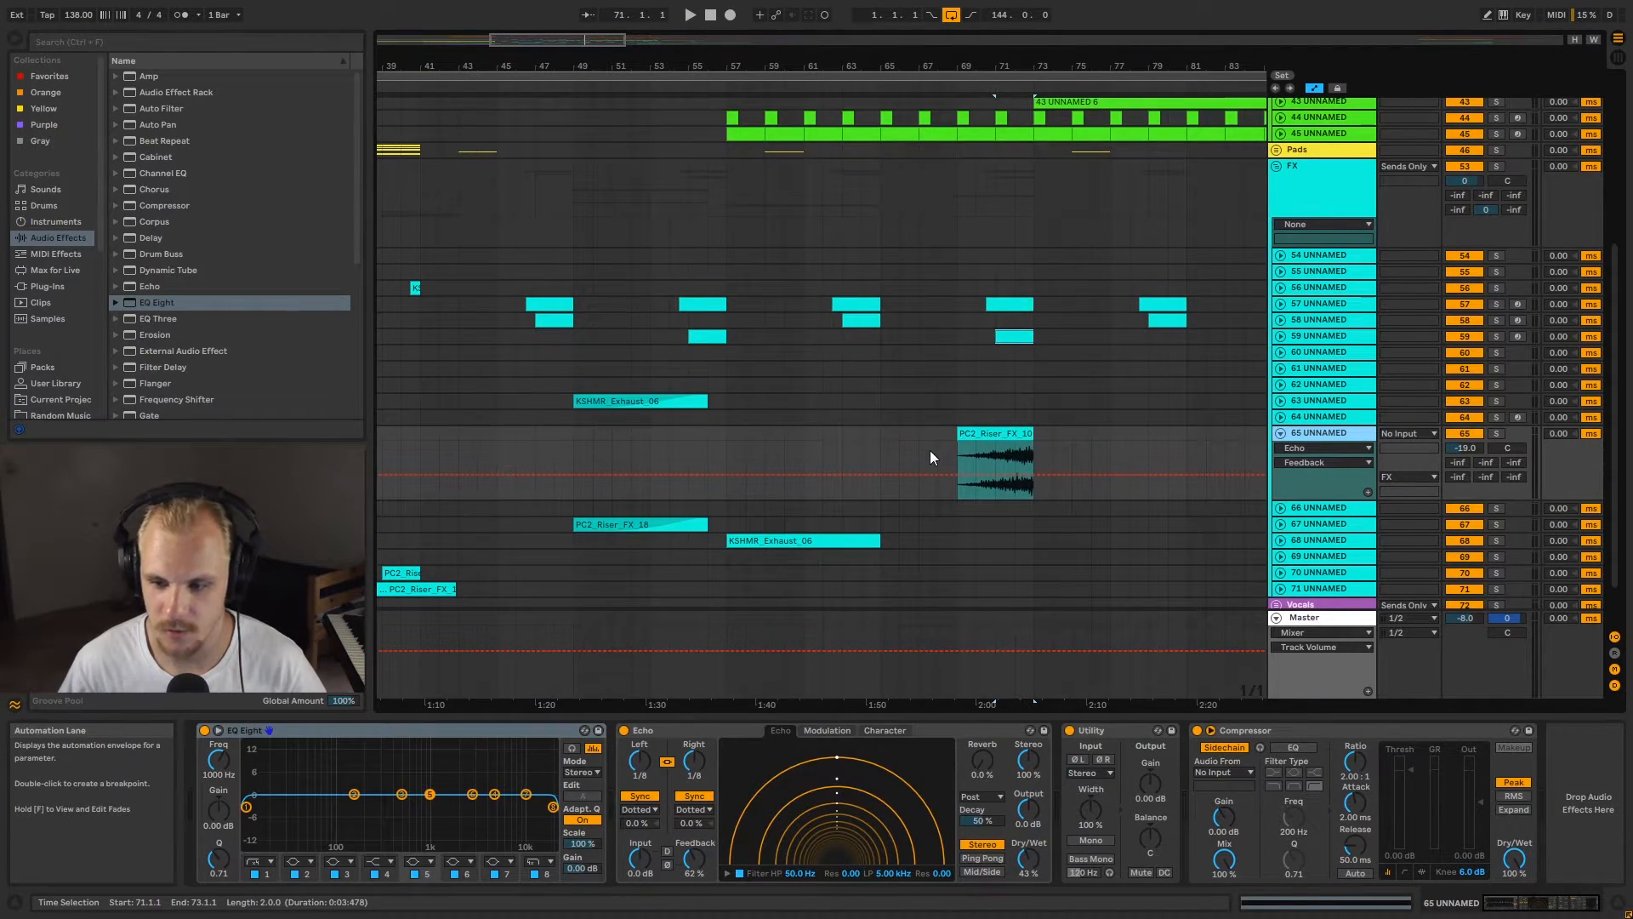
click(958, 442)
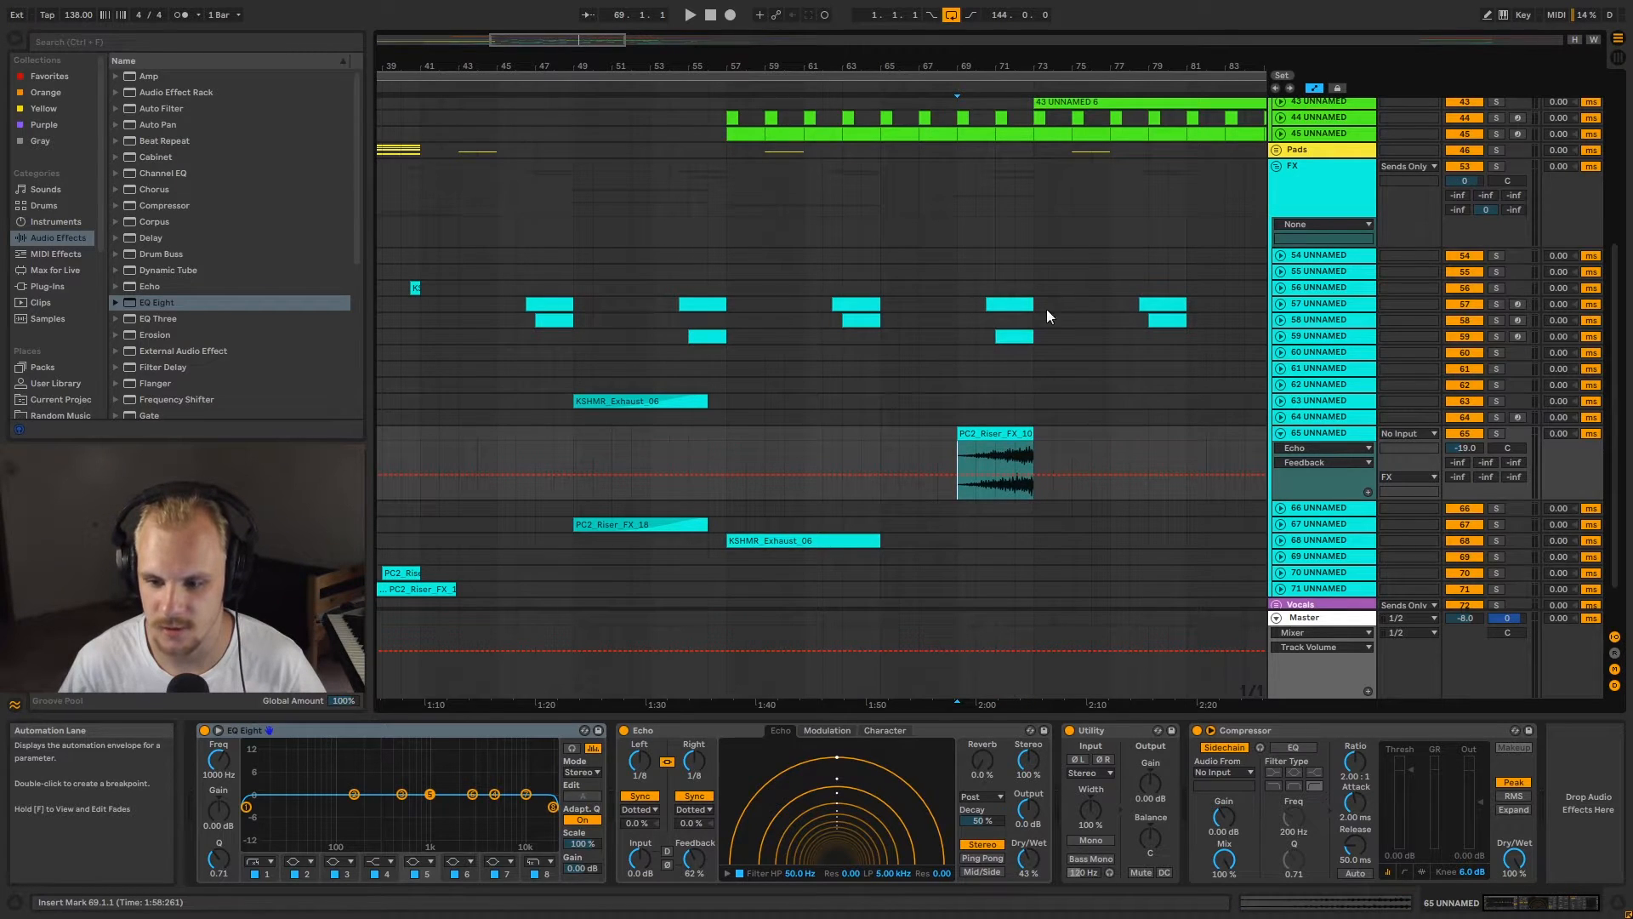
Step: Browse to the sample packs folder and expand the PSYTRANCE_INTELLIGENCE_2 pack
scroll(89, 281, down, 3)
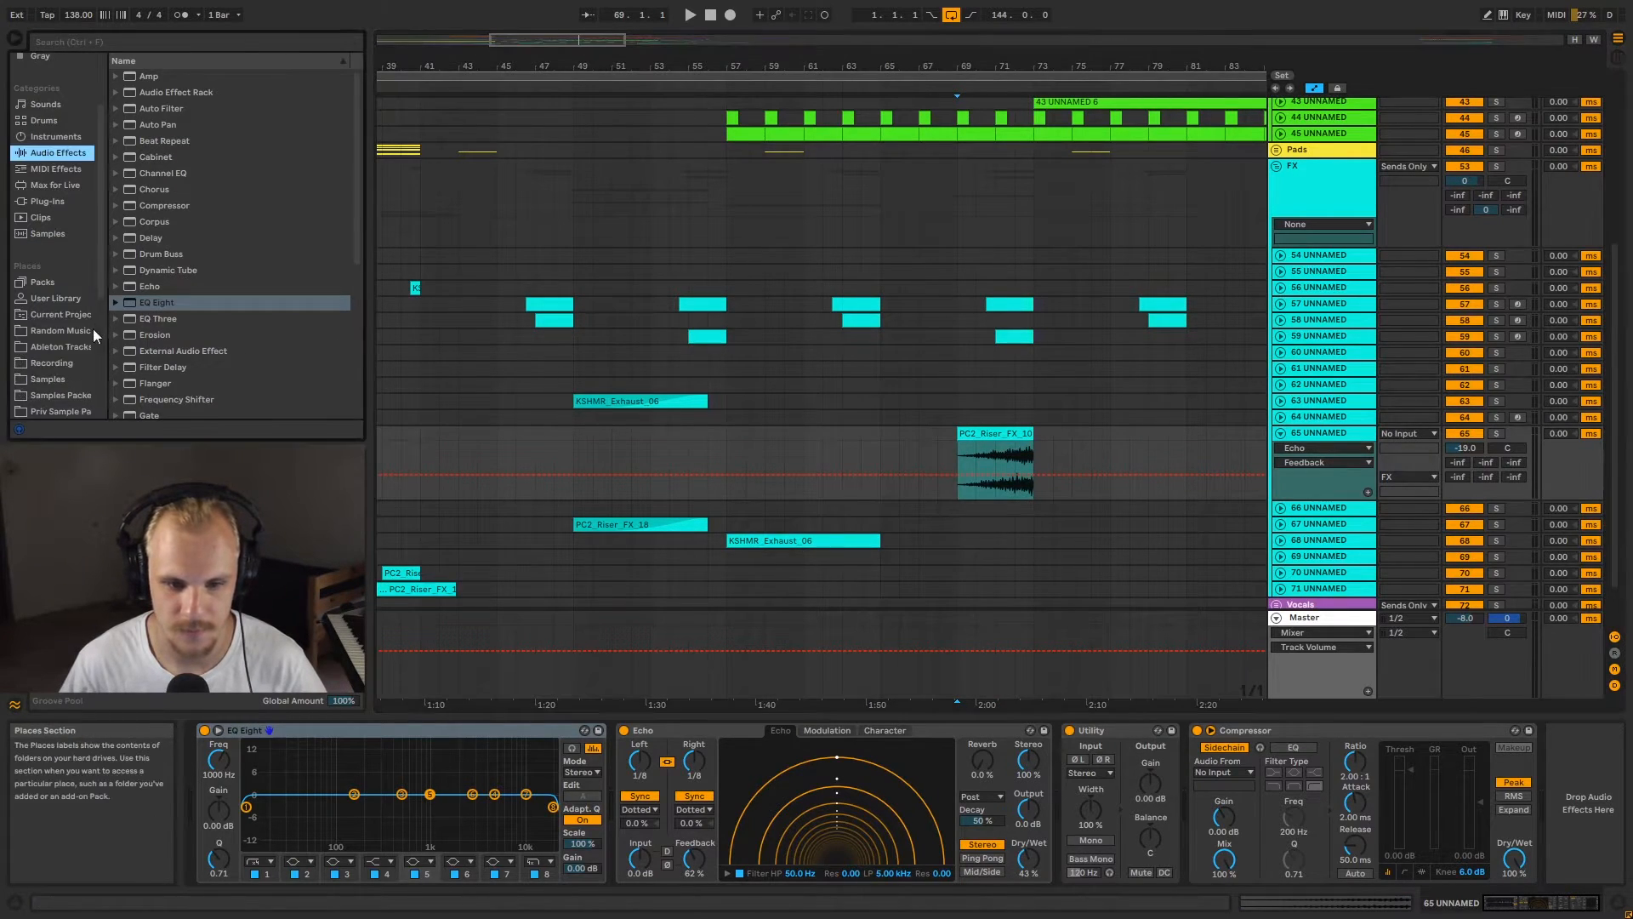
click(72, 387)
scroll(255, 340, down, 5)
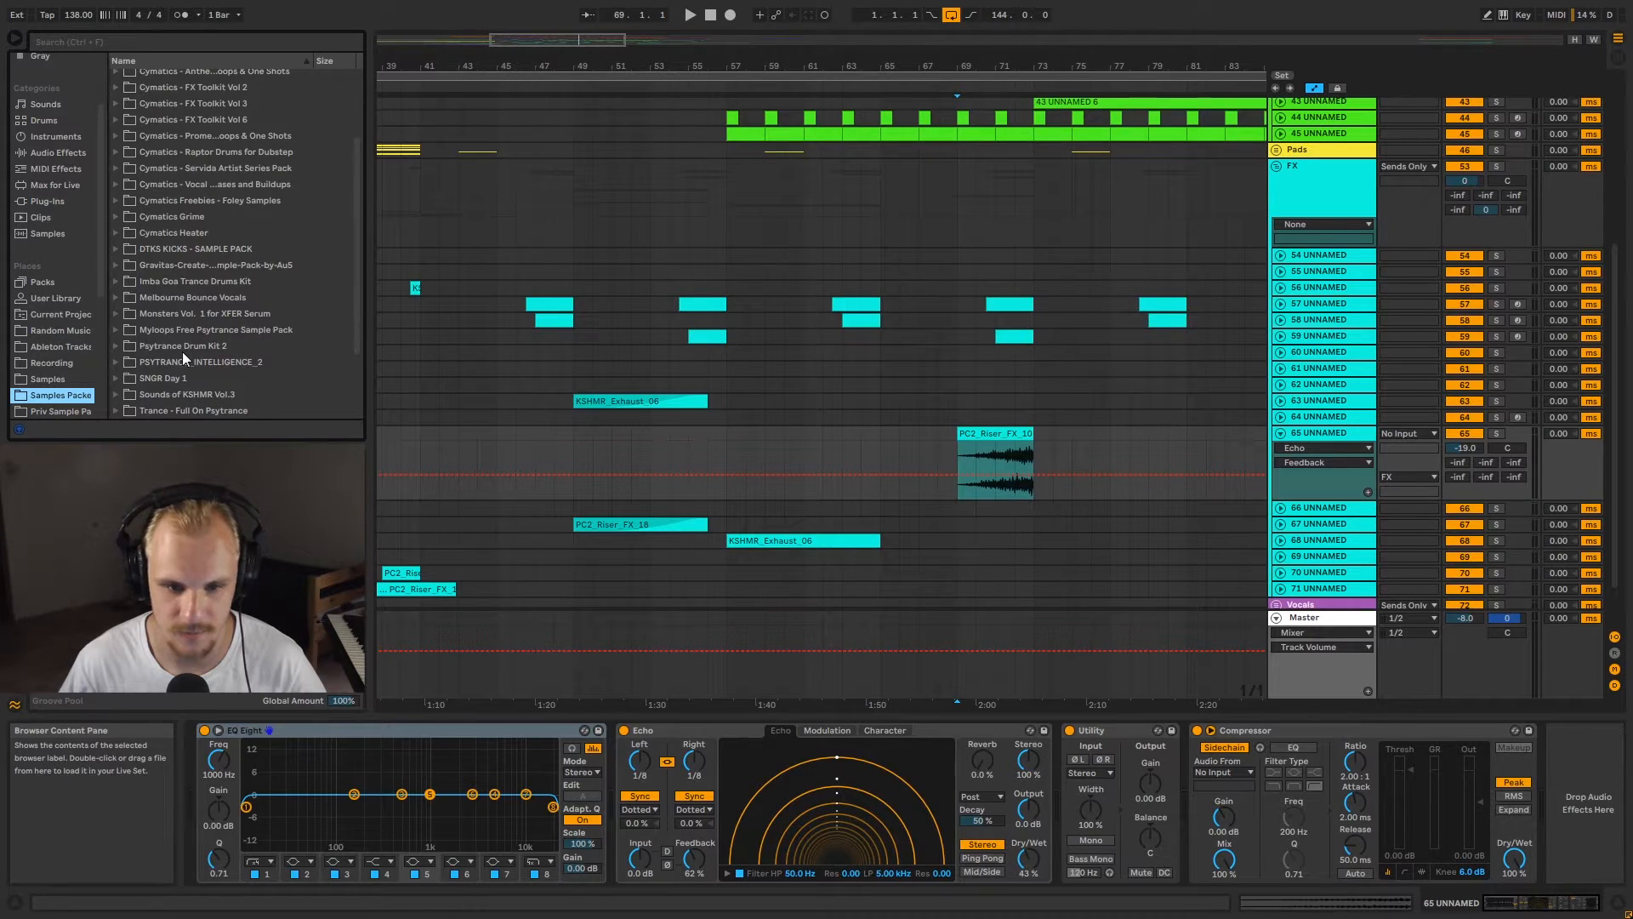
click(200, 362)
click(114, 360)
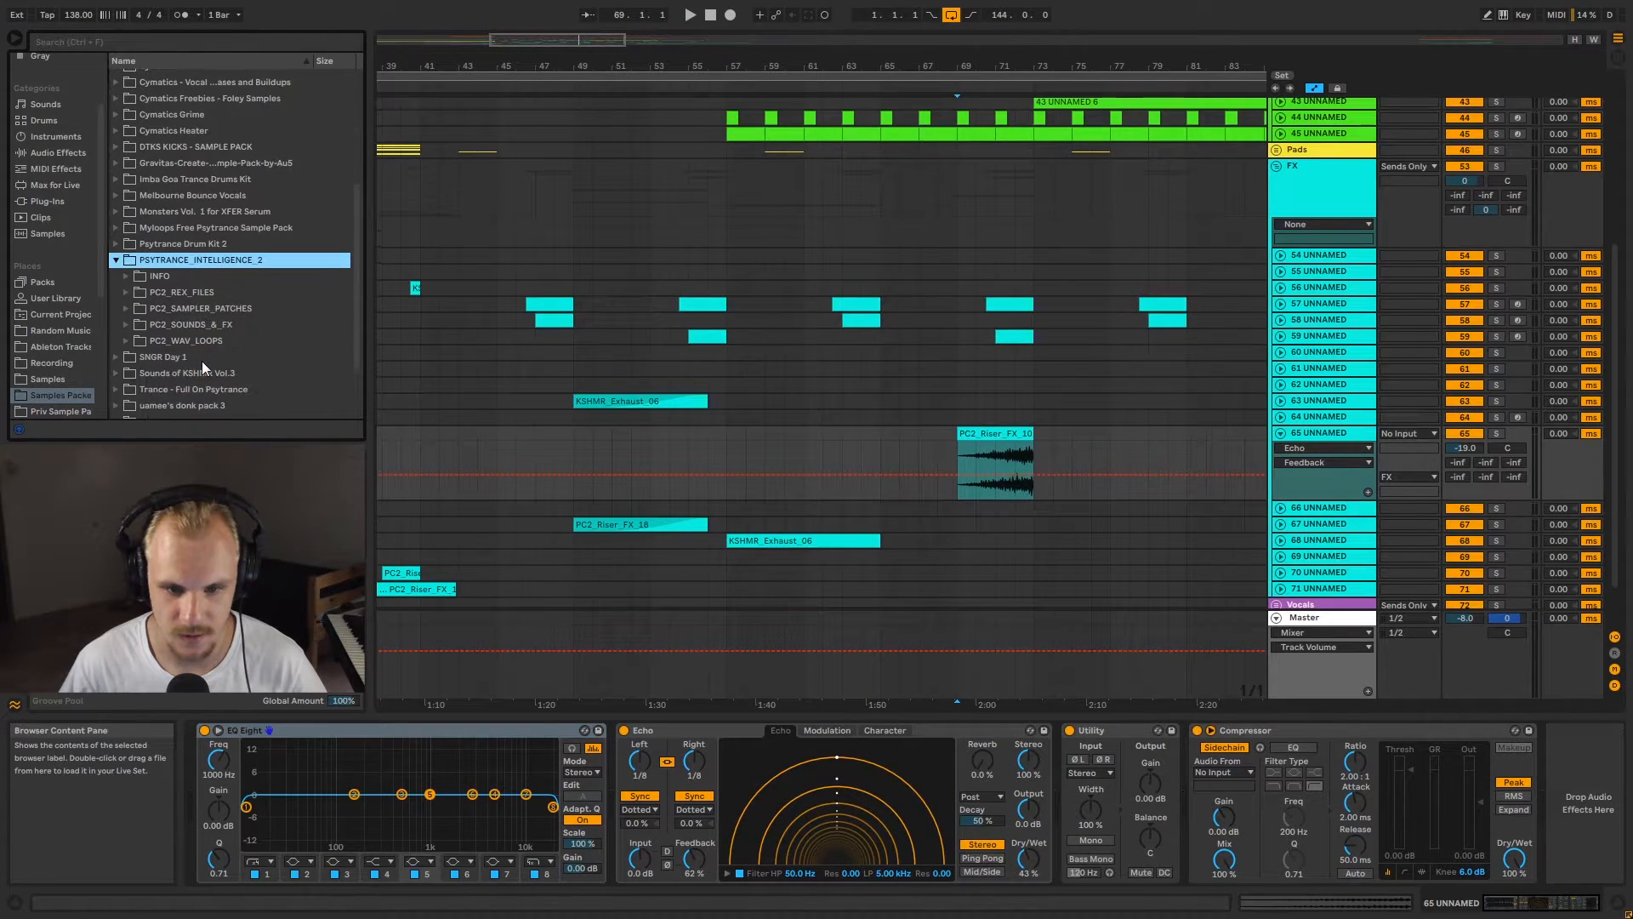
Step: Expand PC2_SOUNDS_&_FX and its PC2_SFX_HITS folder, and look through the impact, noise and riser samples
click(175, 325)
click(128, 325)
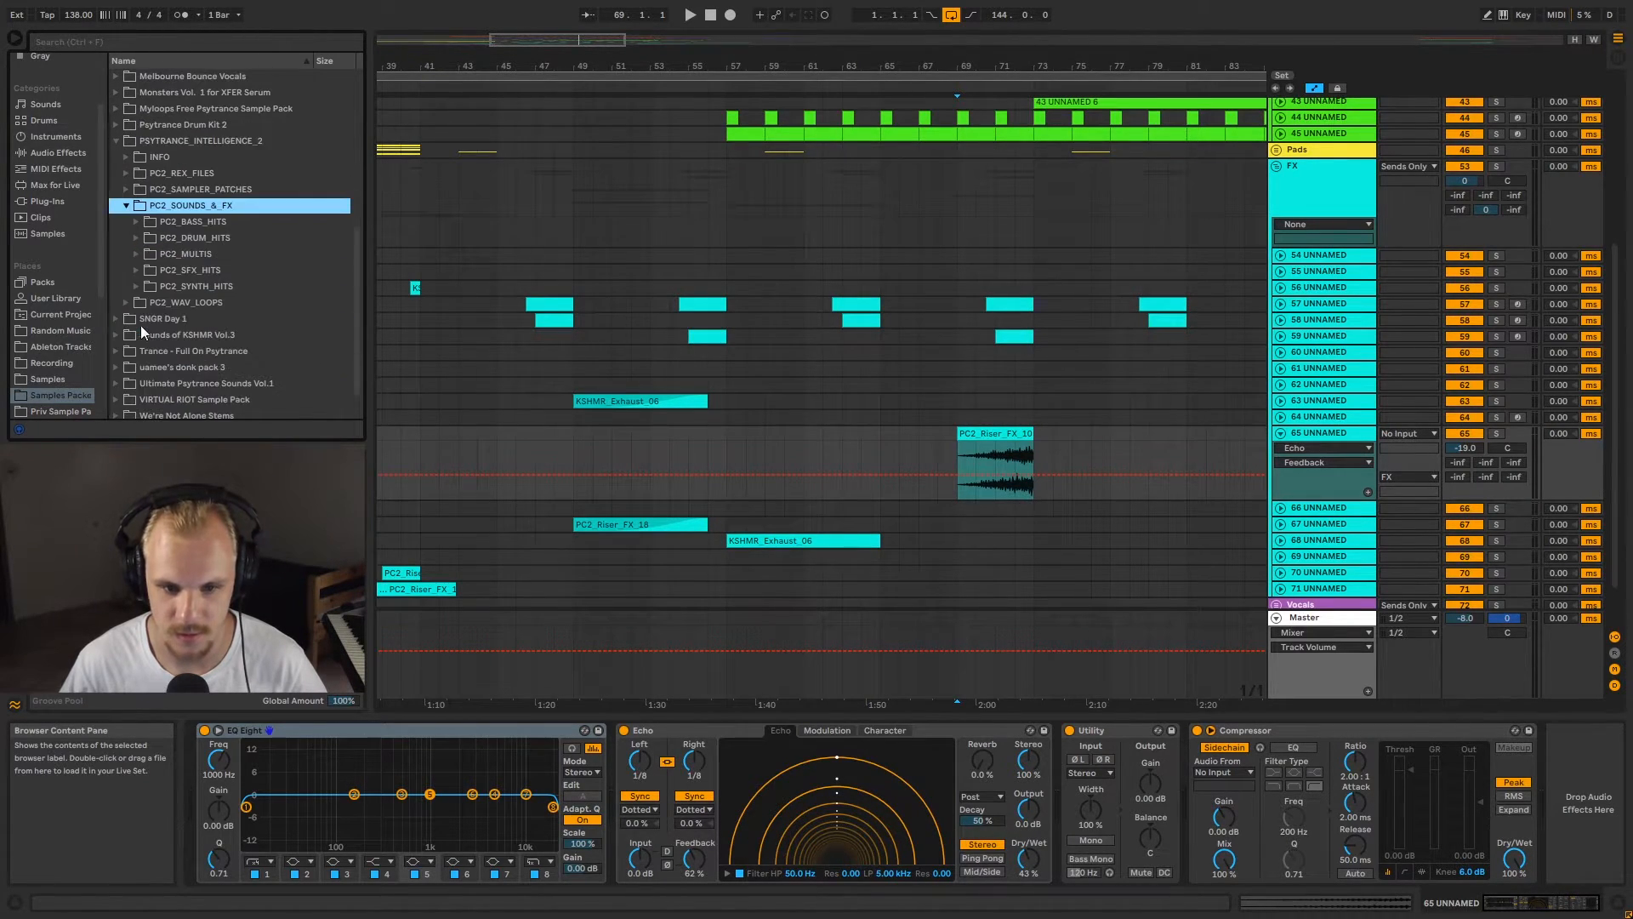
click(138, 273)
scroll(233, 296, down, 5)
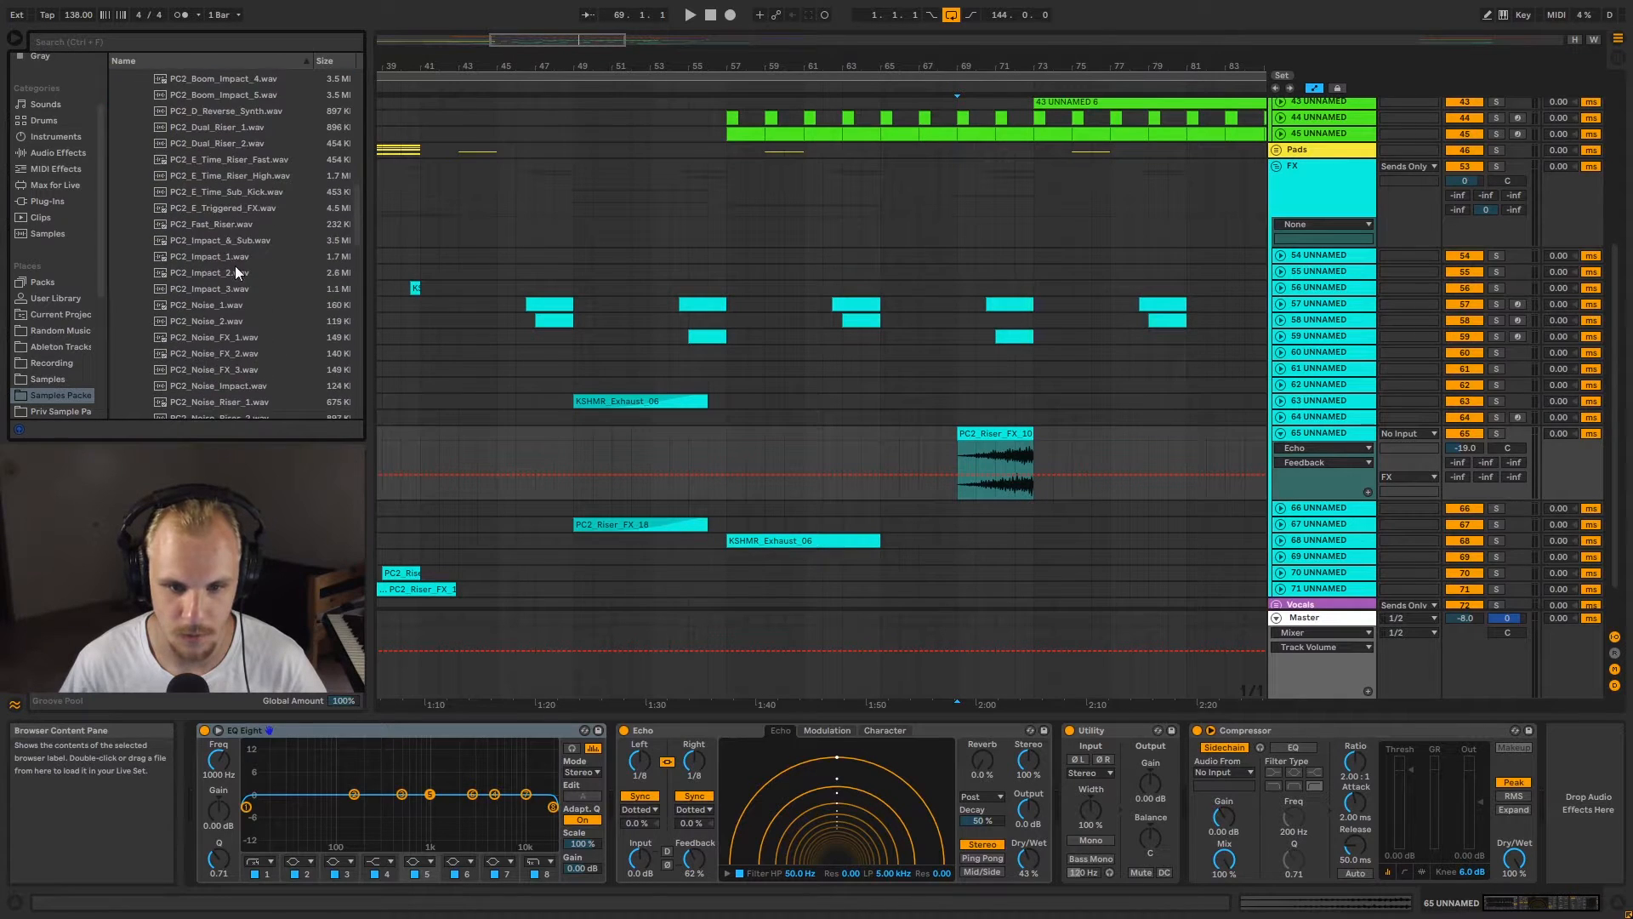
scroll(260, 317, down, 7)
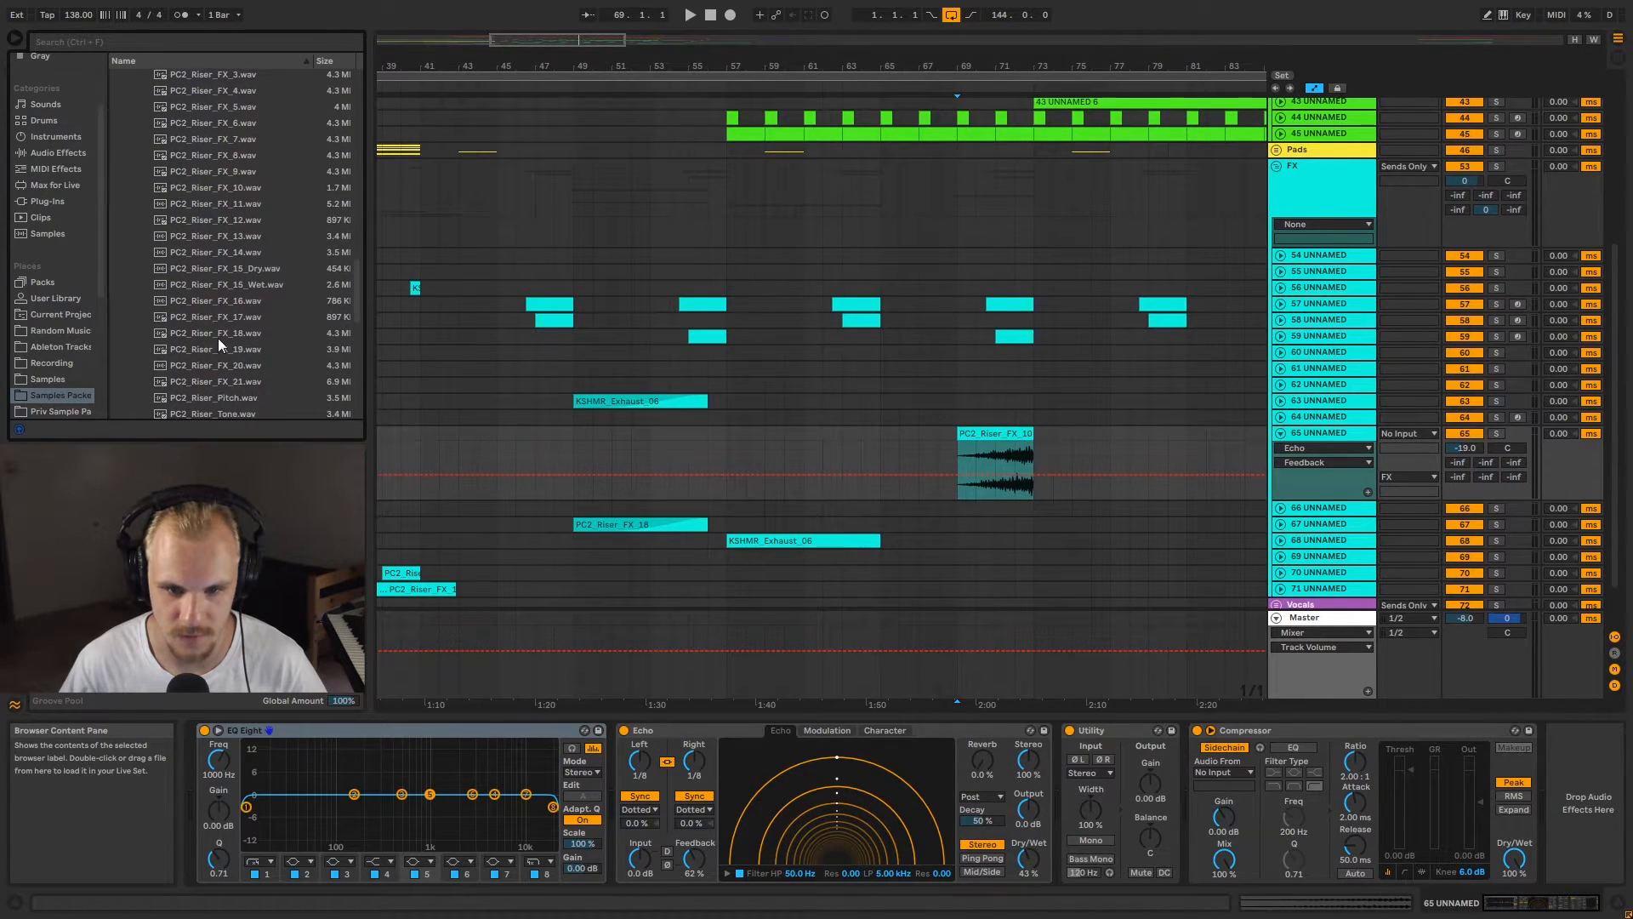
scroll(255, 344, up, 5)
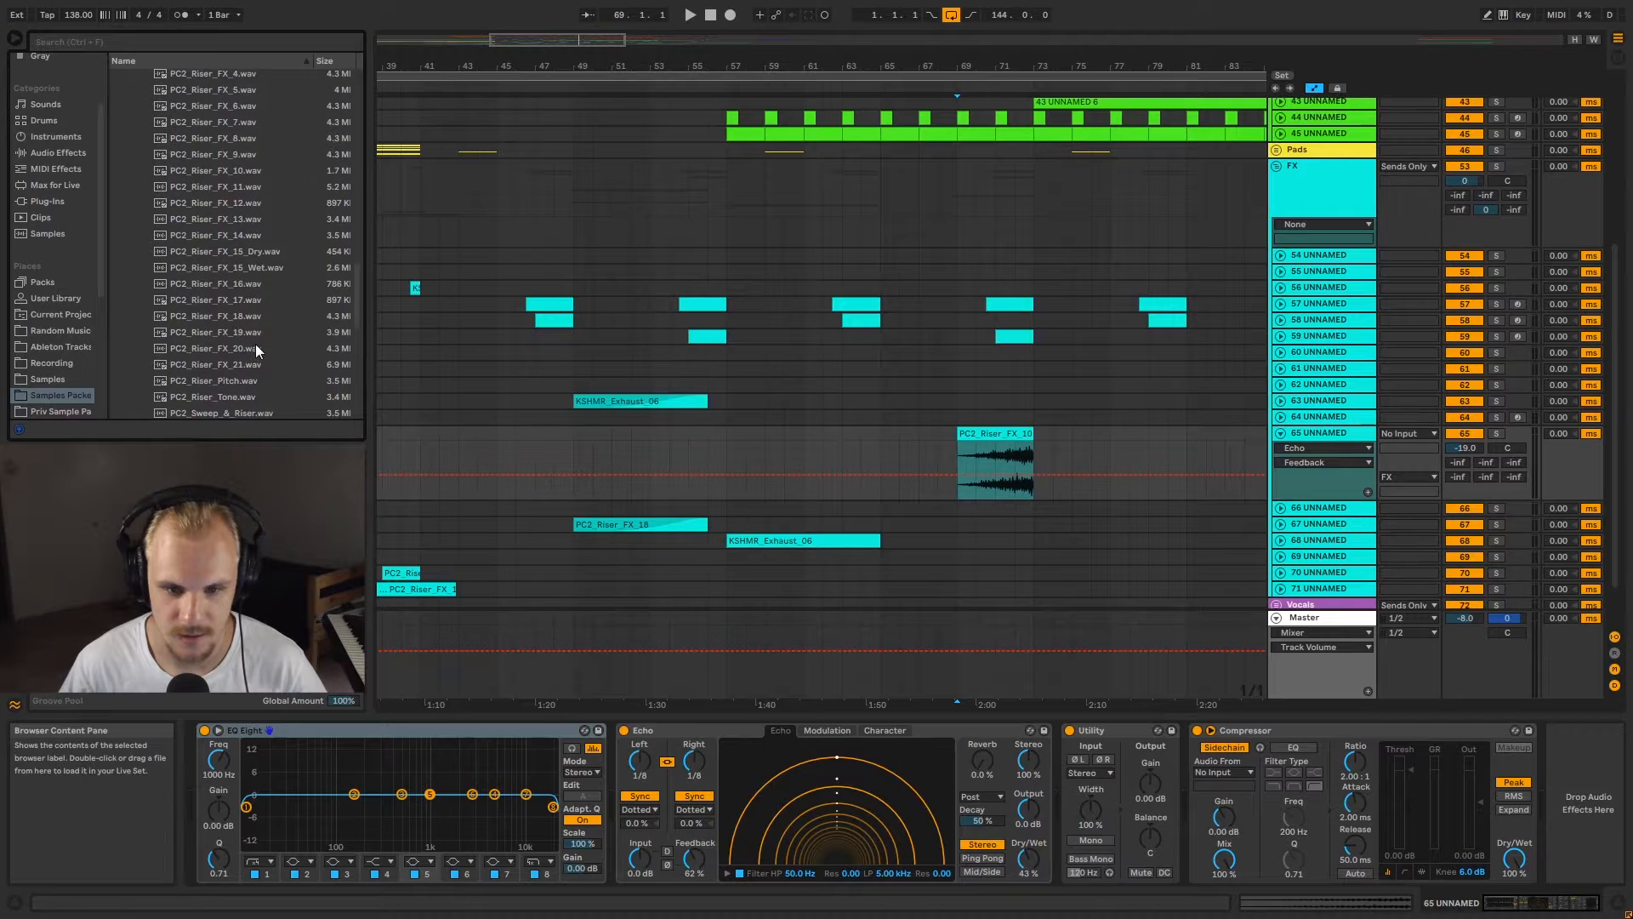
scroll(226, 320, up, 7)
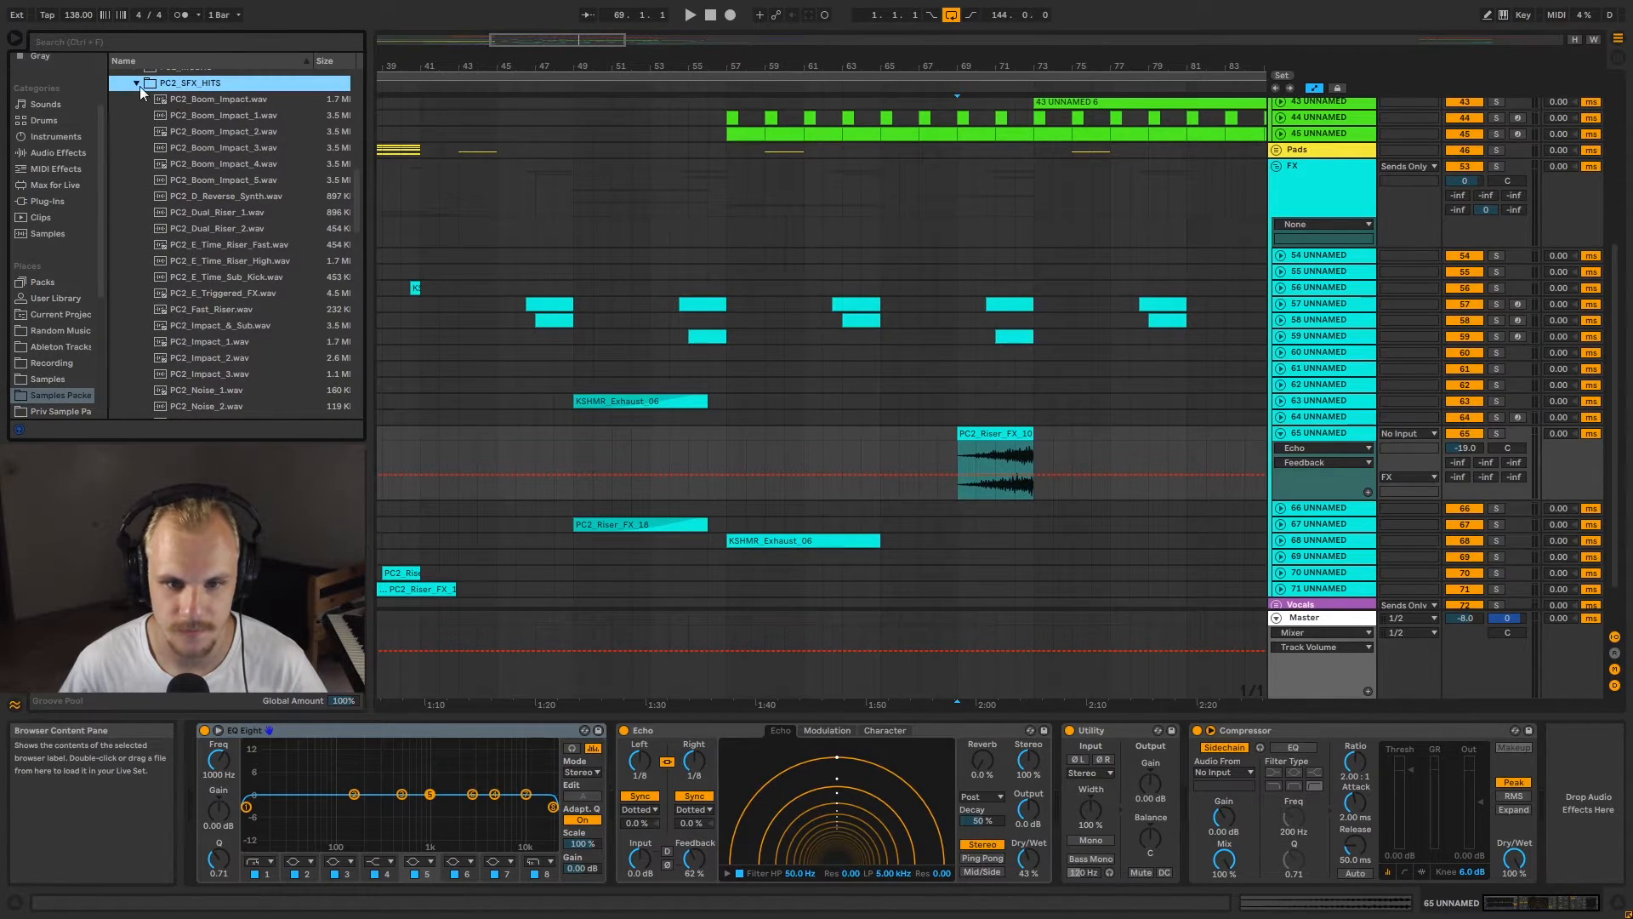
Step: Collapse the PC2_SFX_HITS folder and the PSYTRANCE_INTELLIGENCE_2 pack
click(136, 83)
scroll(161, 165, up, 2)
click(117, 187)
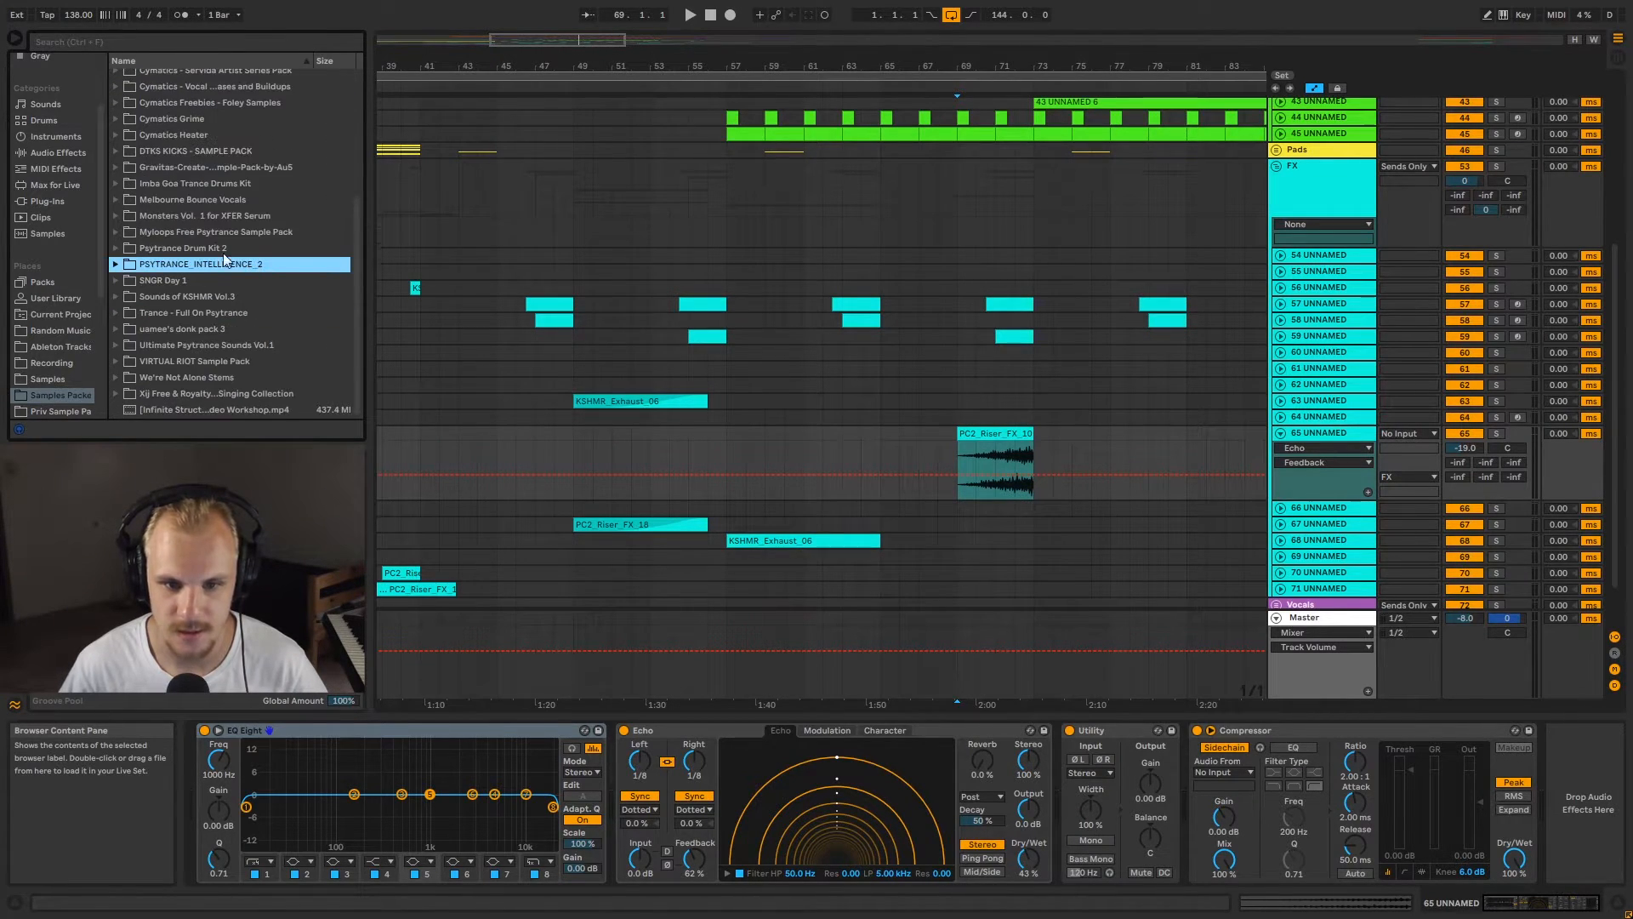
Step: Solo track 65 and play its PC2_Riser_FX_10 clip from 69.1.1 to just past bar 73
click(995, 450)
click(1496, 433)
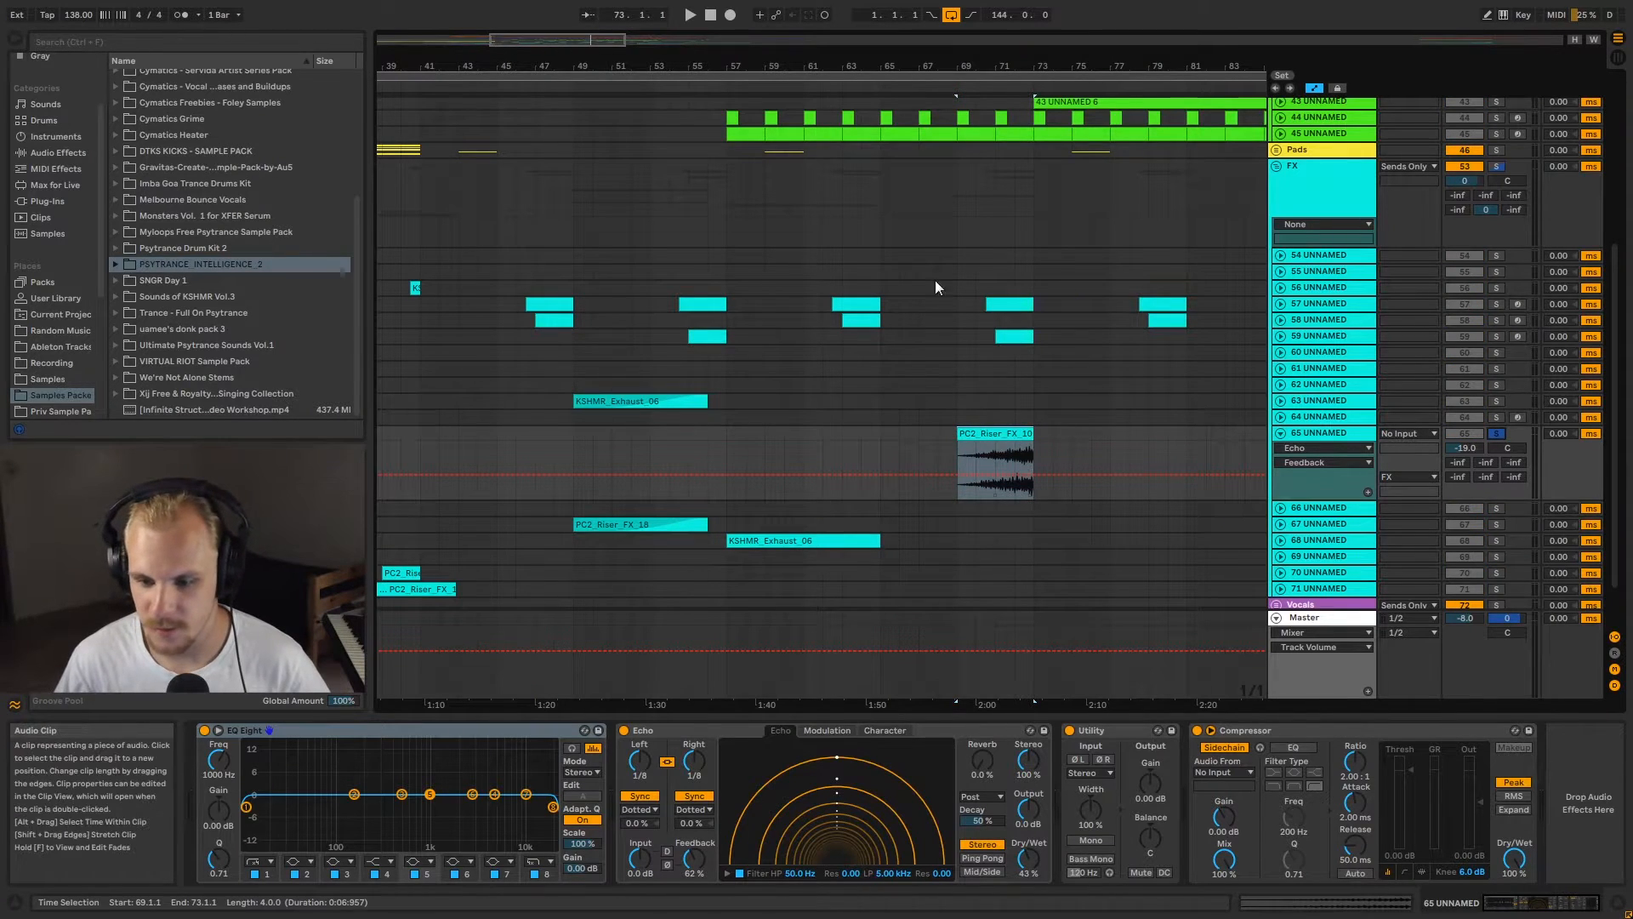
drag(978, 65, 961, 77)
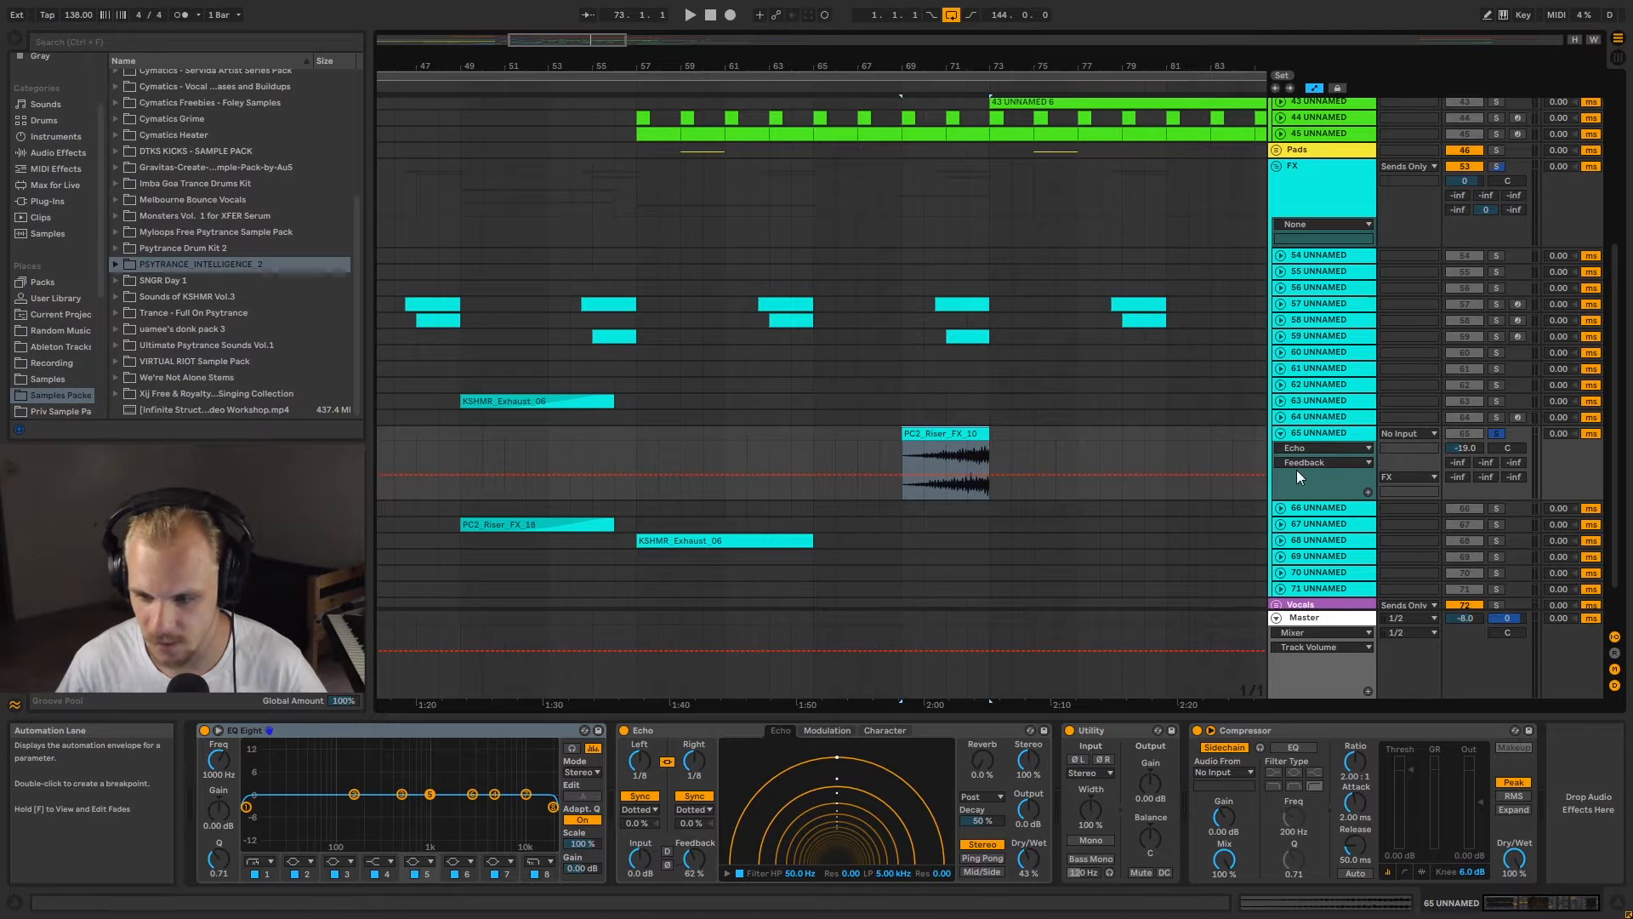
click(900, 455)
key(space)
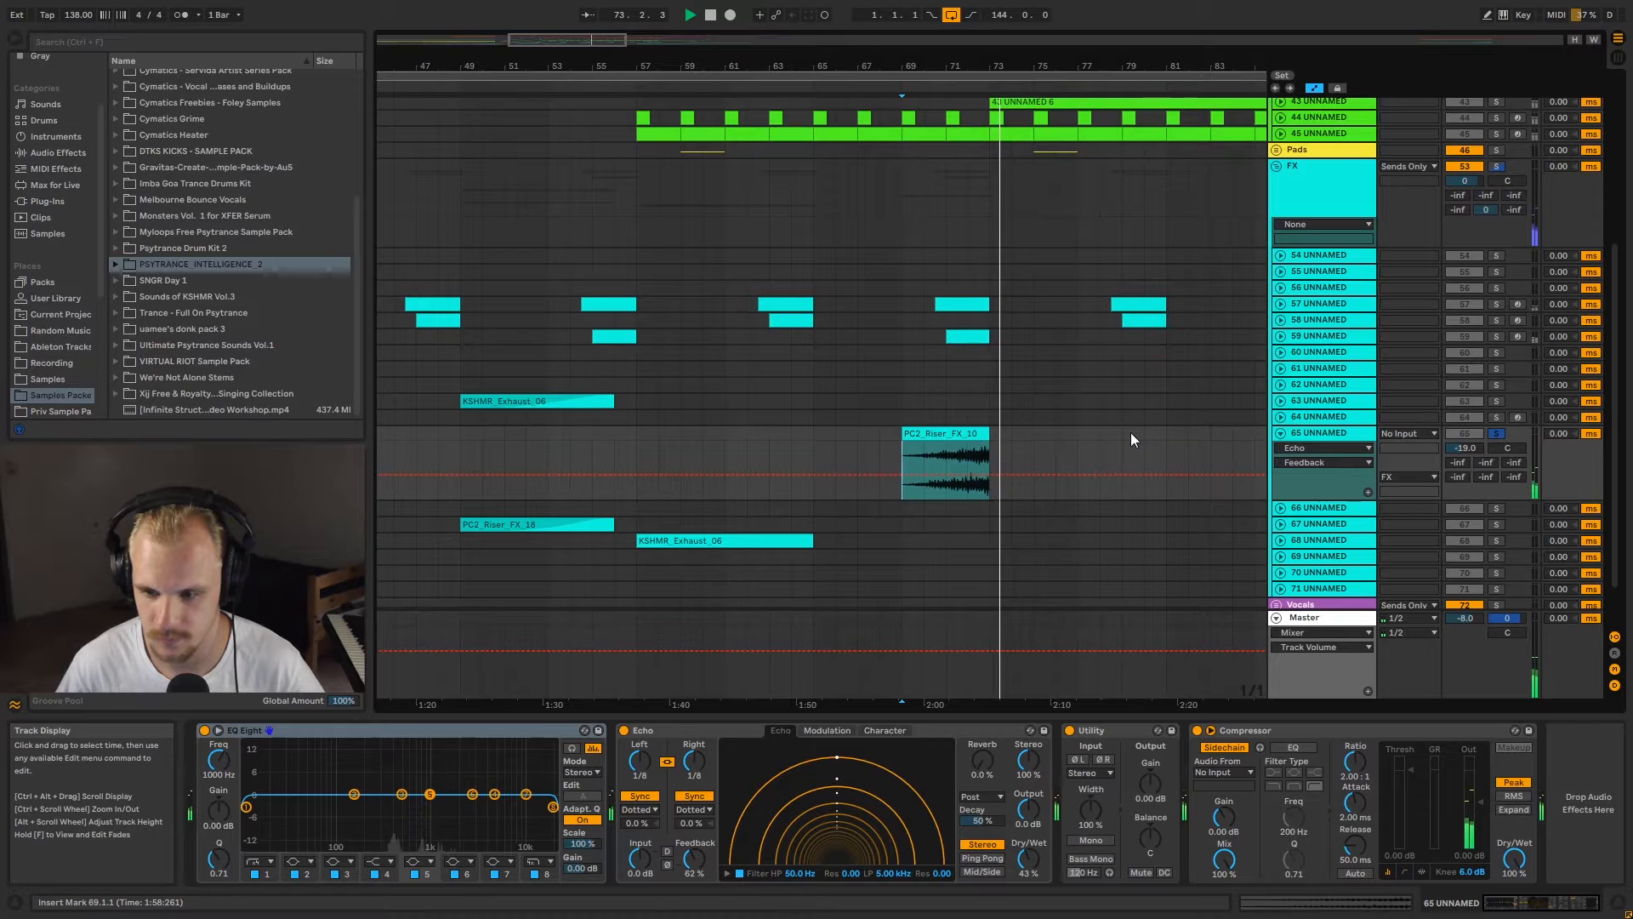
key(space)
Step: Fold and unsolo track 65, and show the devices behind the PC2_Riser_FX_18 and KSHMR_Exhaust_06 clips at bar 49
click(1281, 434)
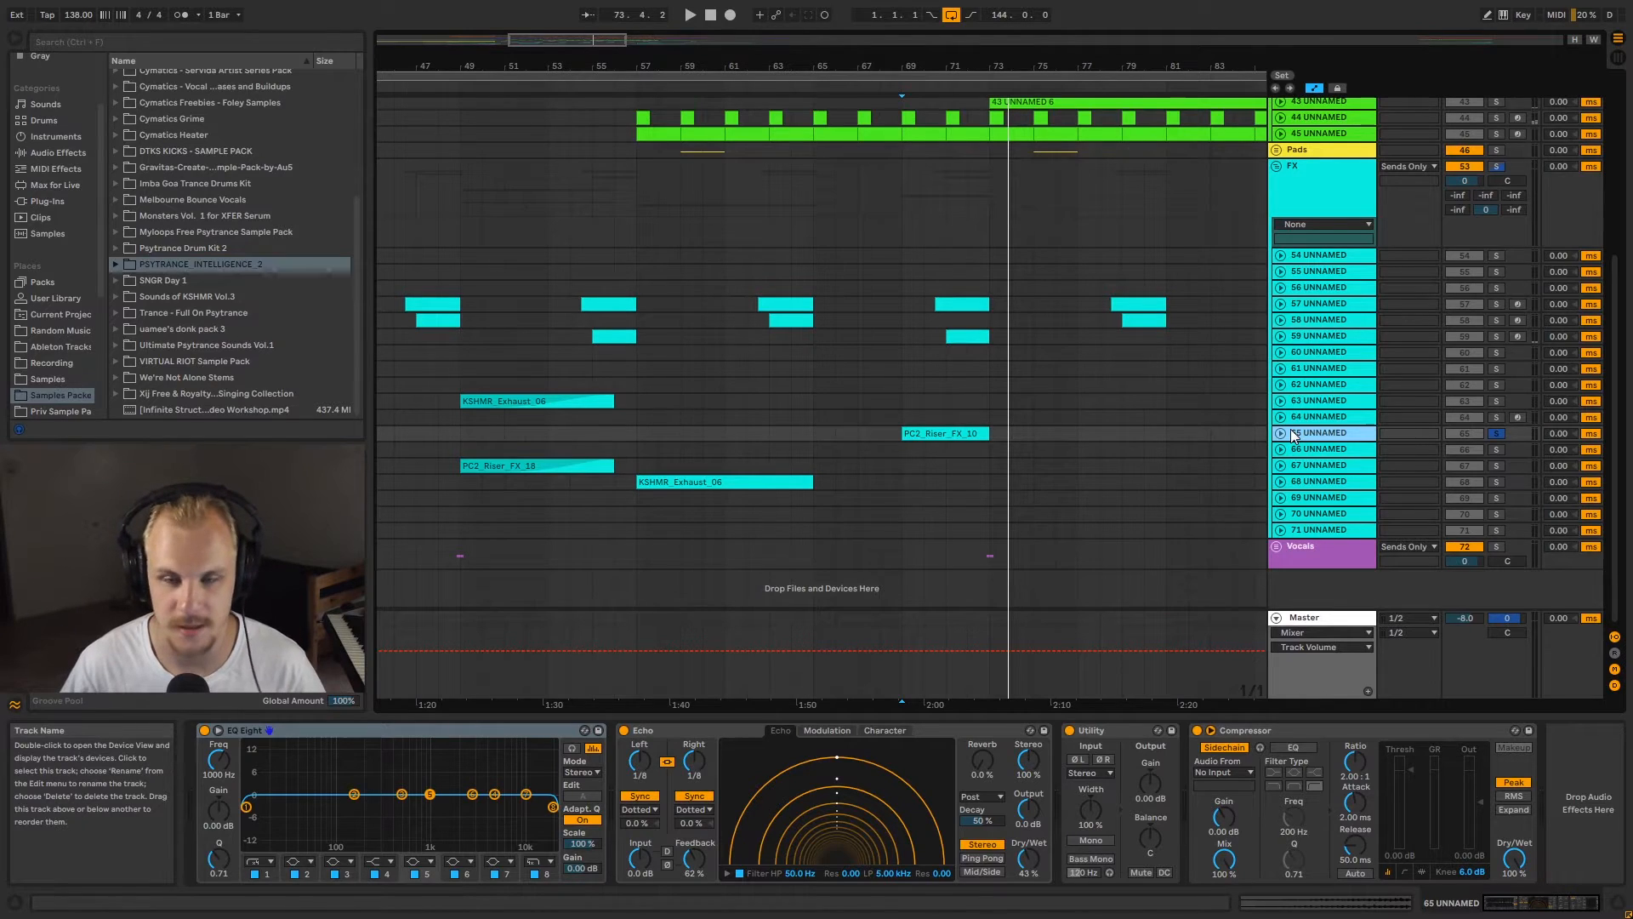
click(1497, 433)
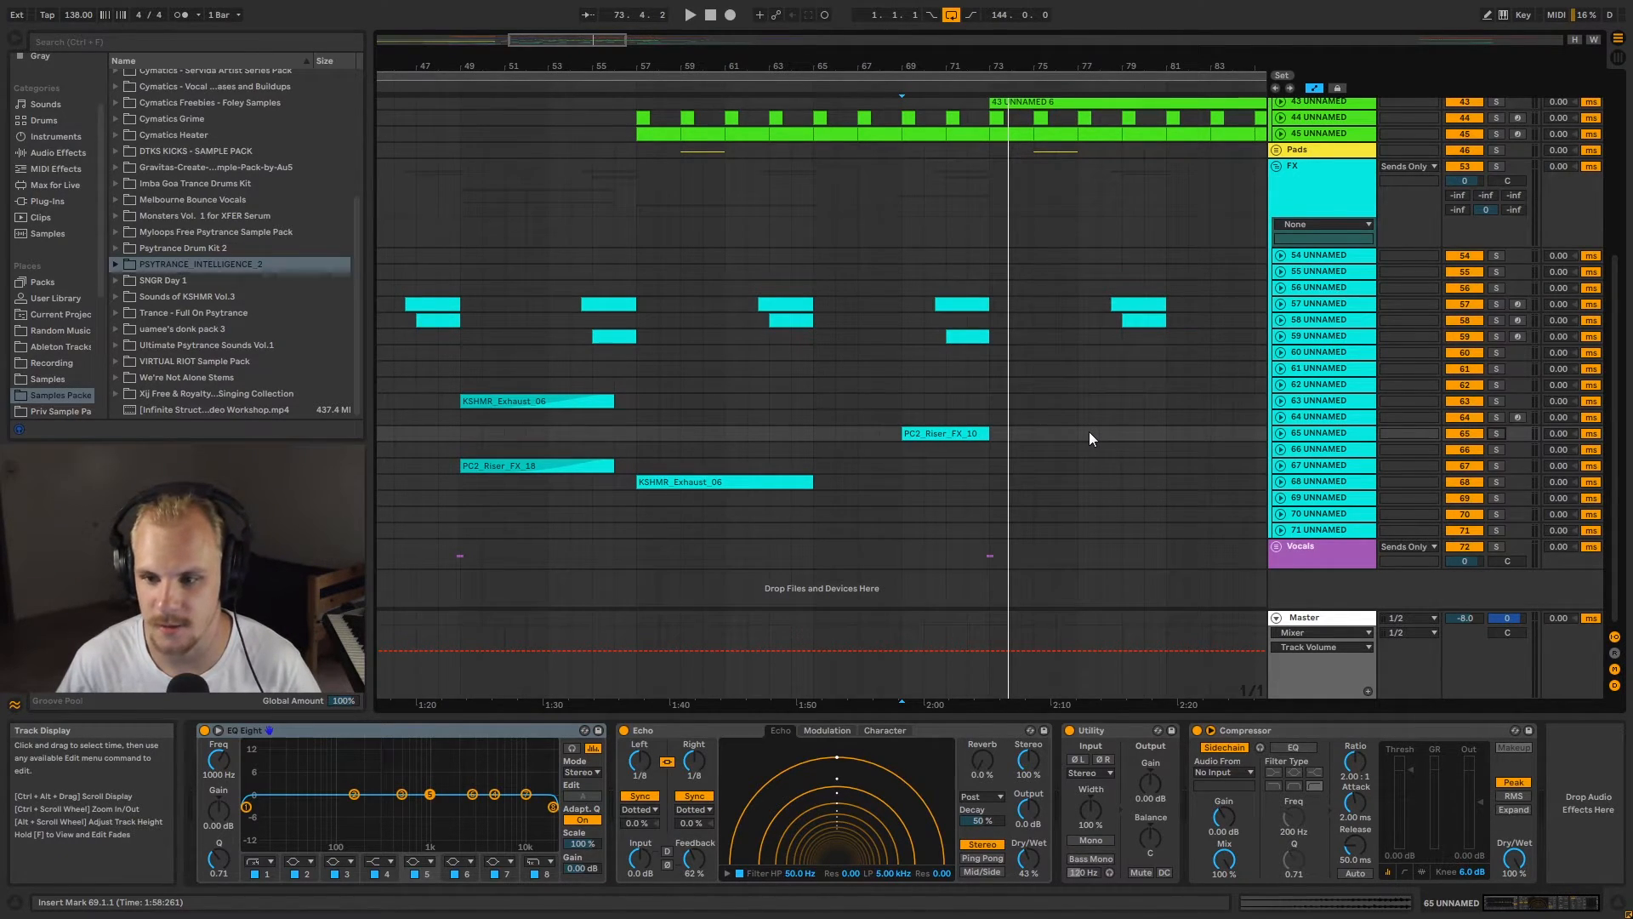
click(549, 465)
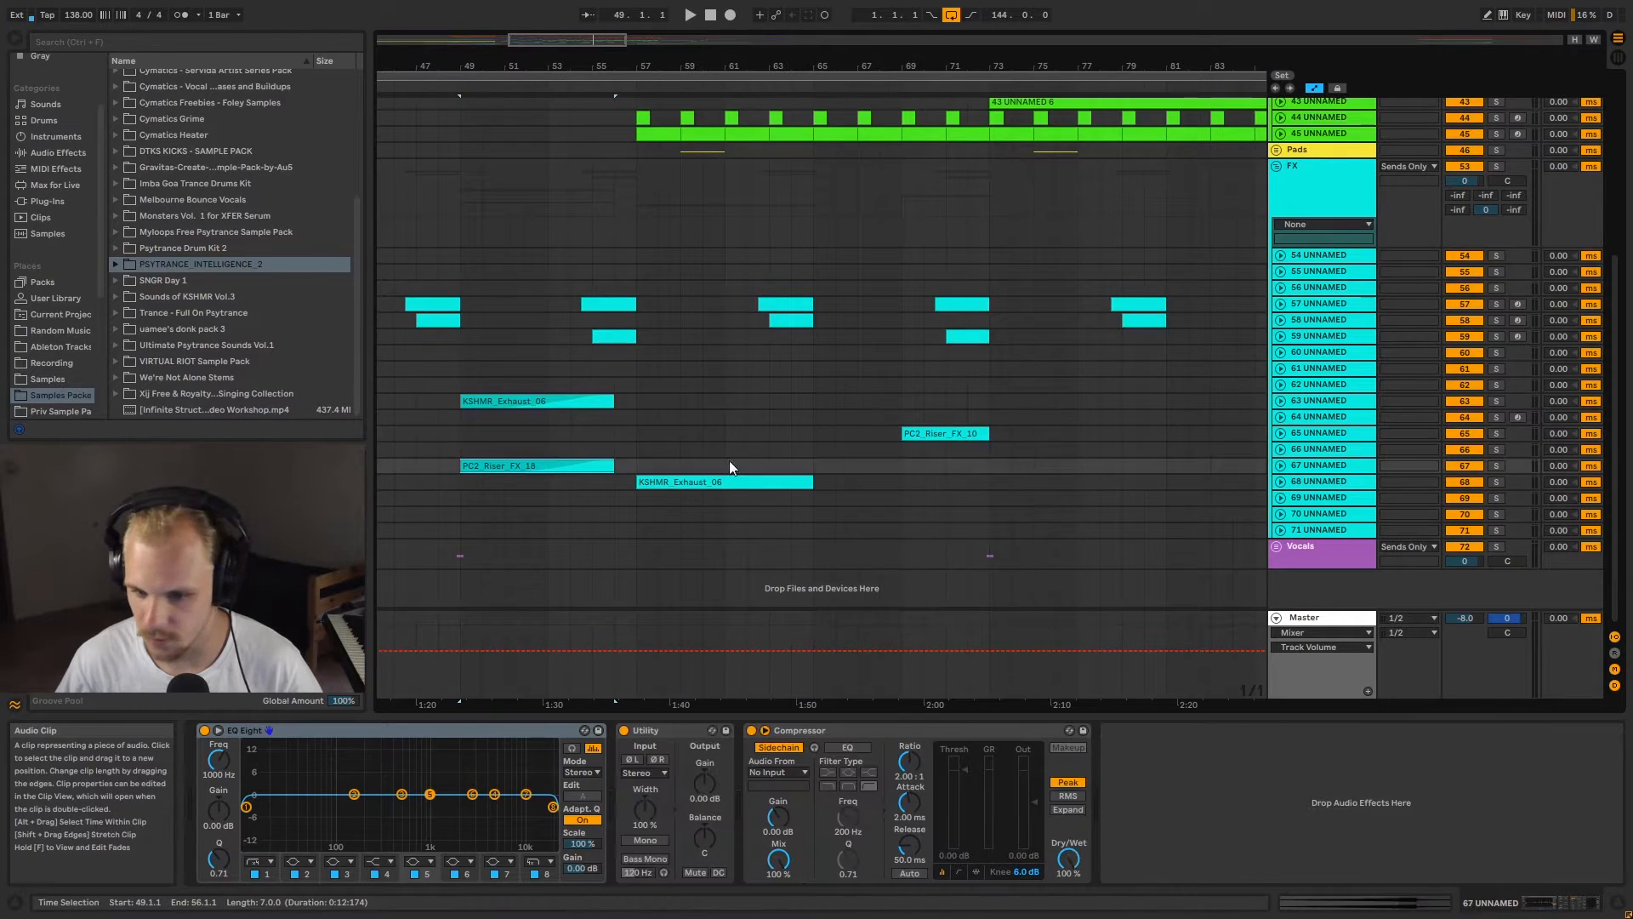
click(514, 398)
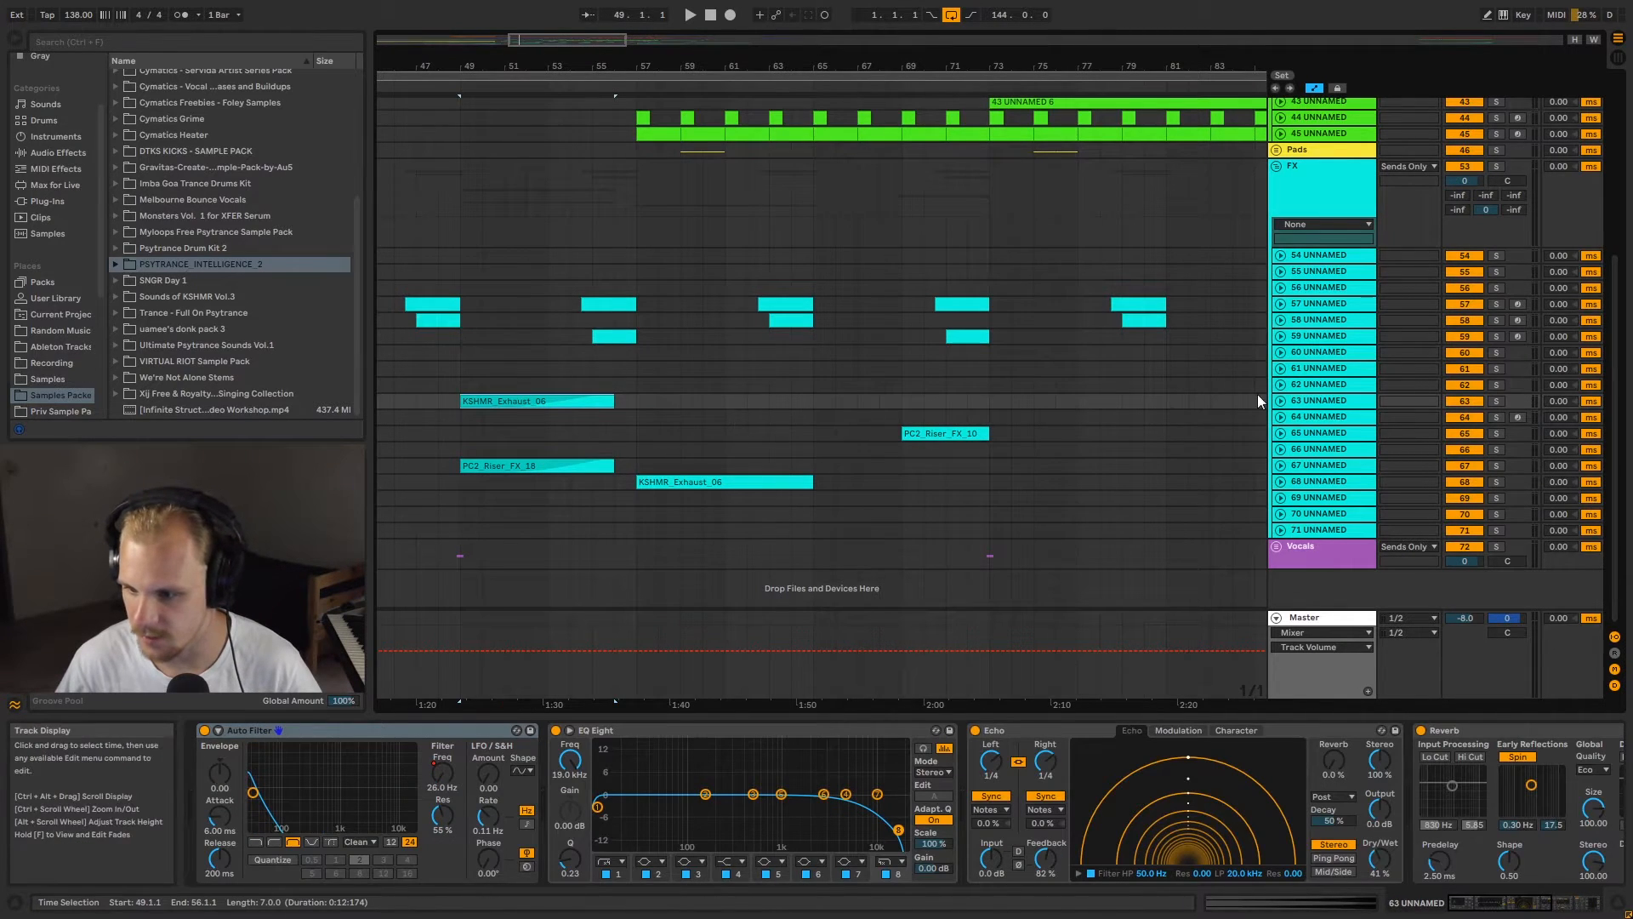
Step: Unfold and solo track 63, play its KSHMR_Exhaust_06 clip from 53.1.1 to bar 57, and show its Reverb device
click(1280, 400)
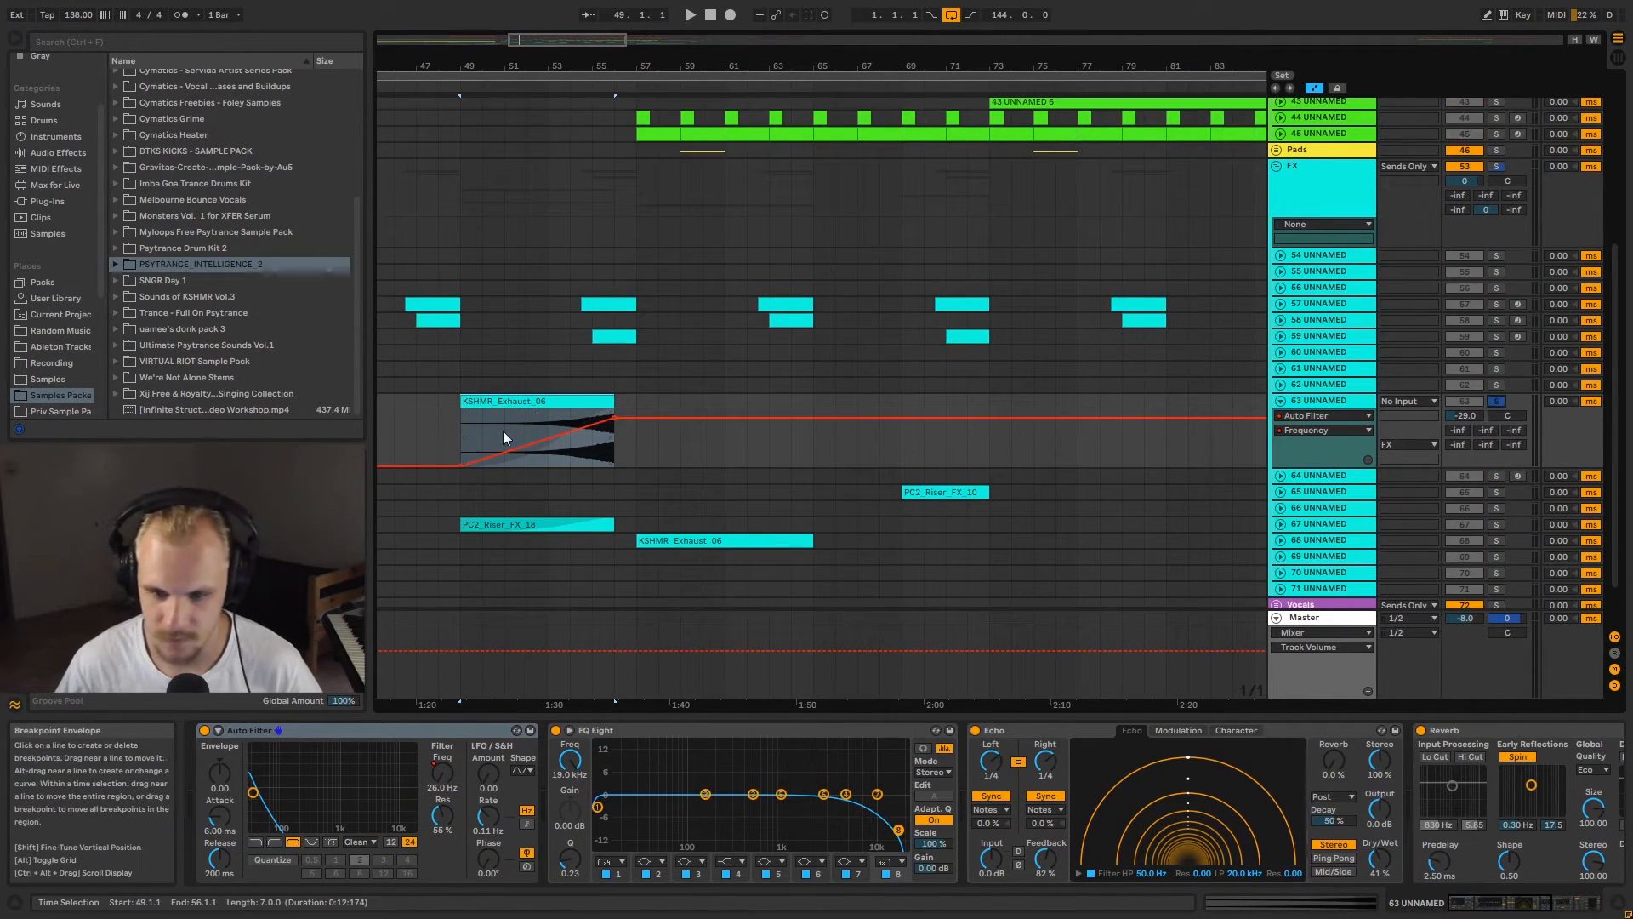
click(554, 464)
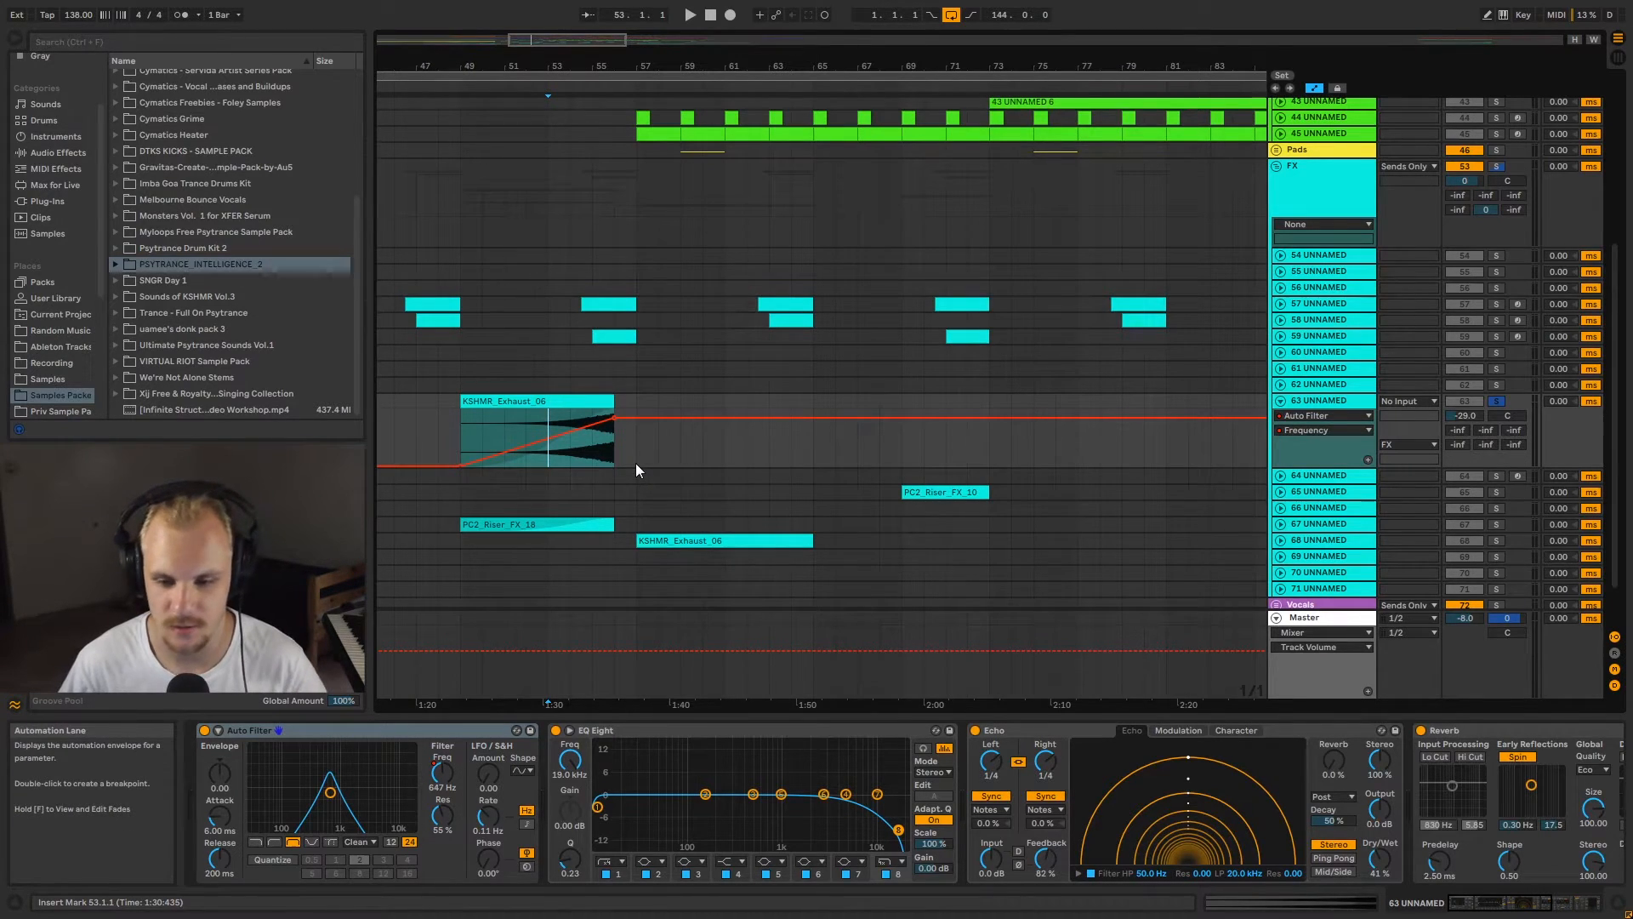
key(space)
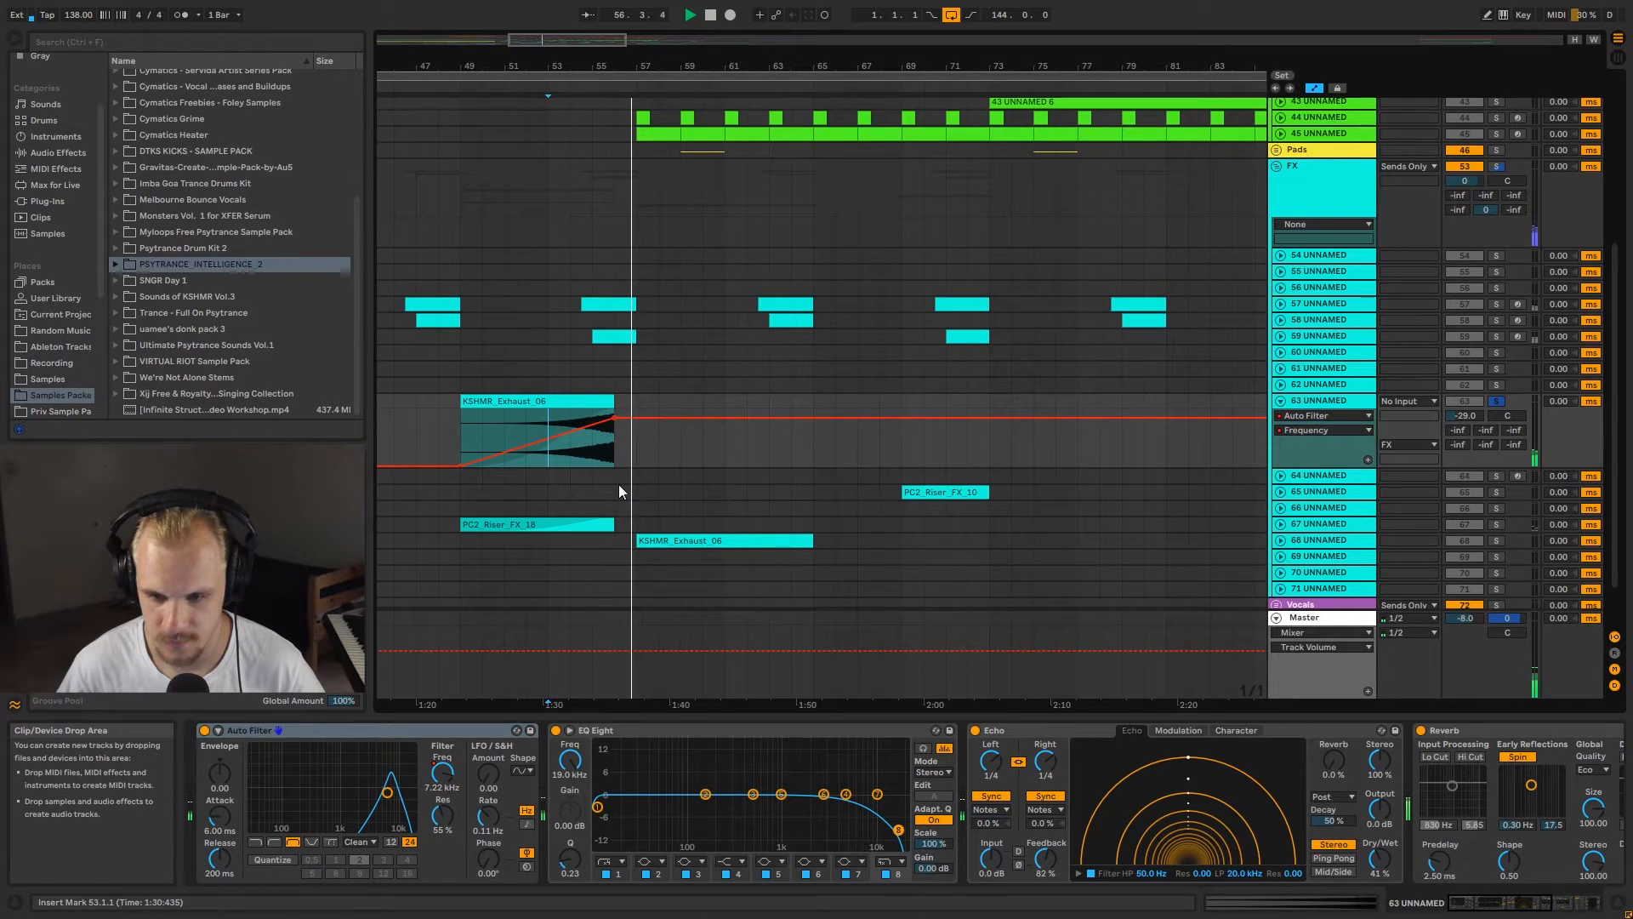
key(space)
click(1317, 401)
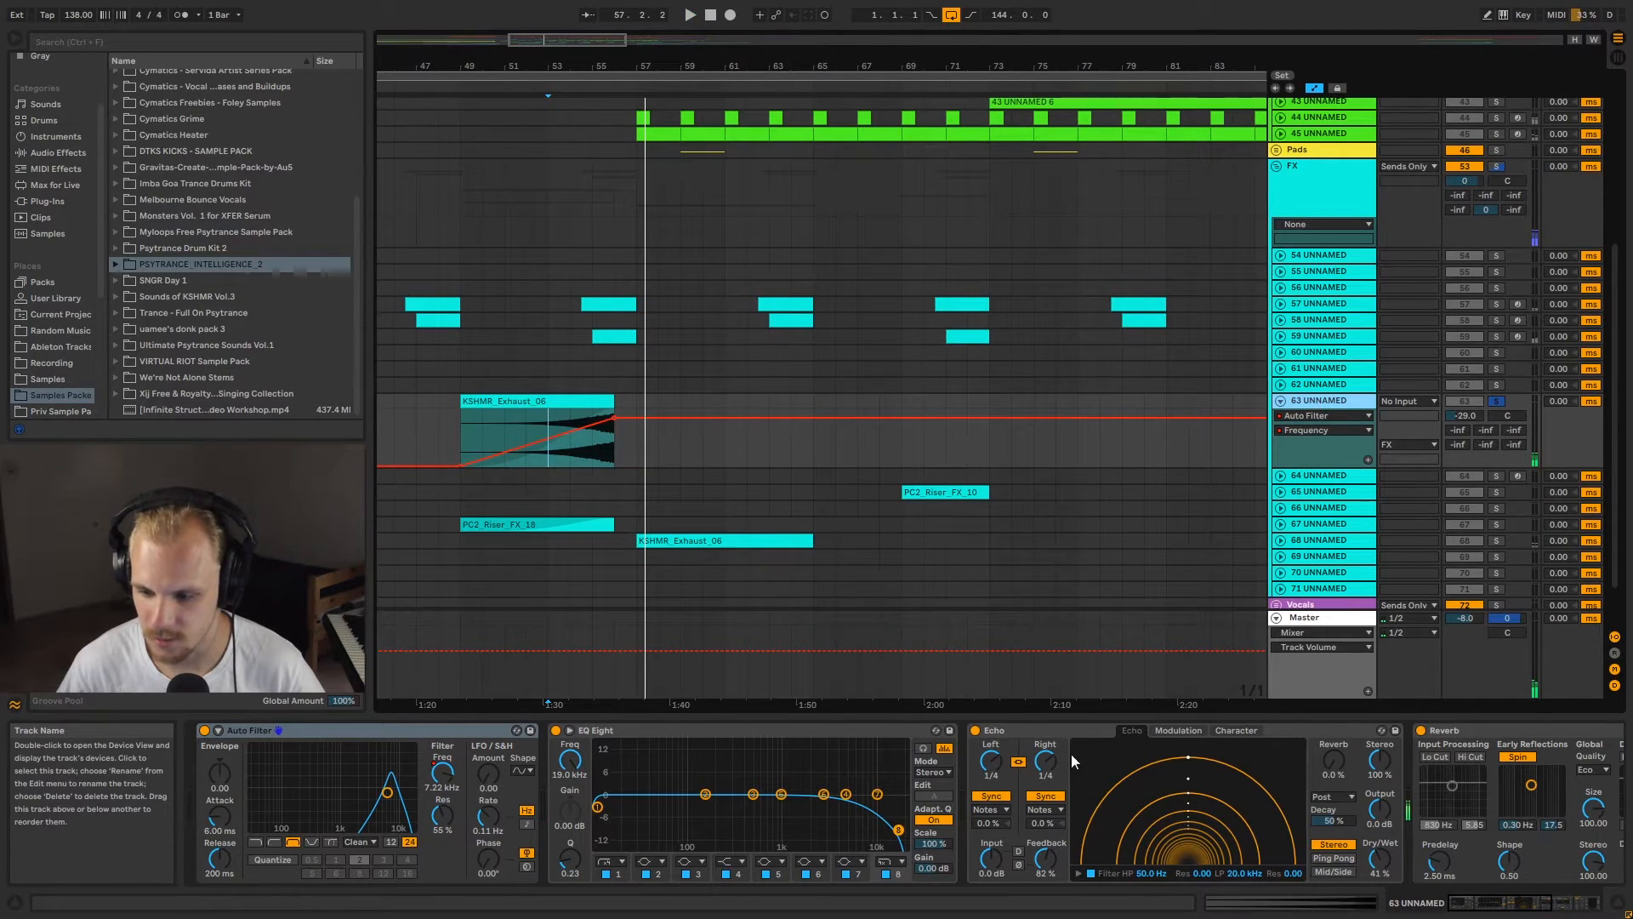
click(1446, 730)
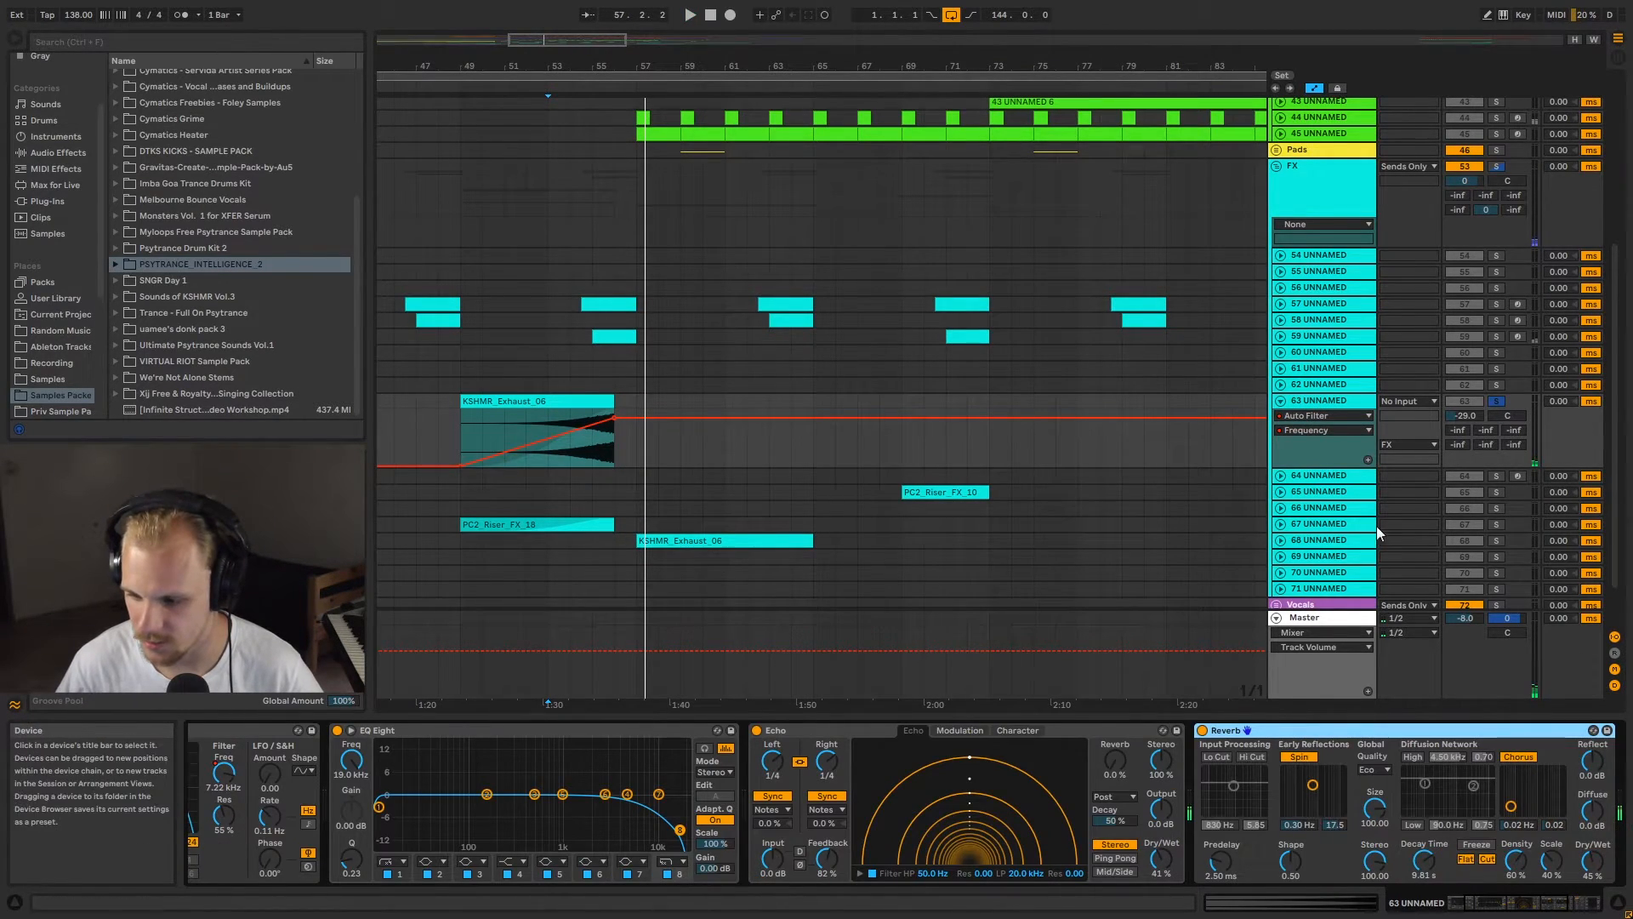
Step: Fold track 63, place the insert marker at 58.1.1, and unsolo the track
click(1281, 401)
click(1341, 402)
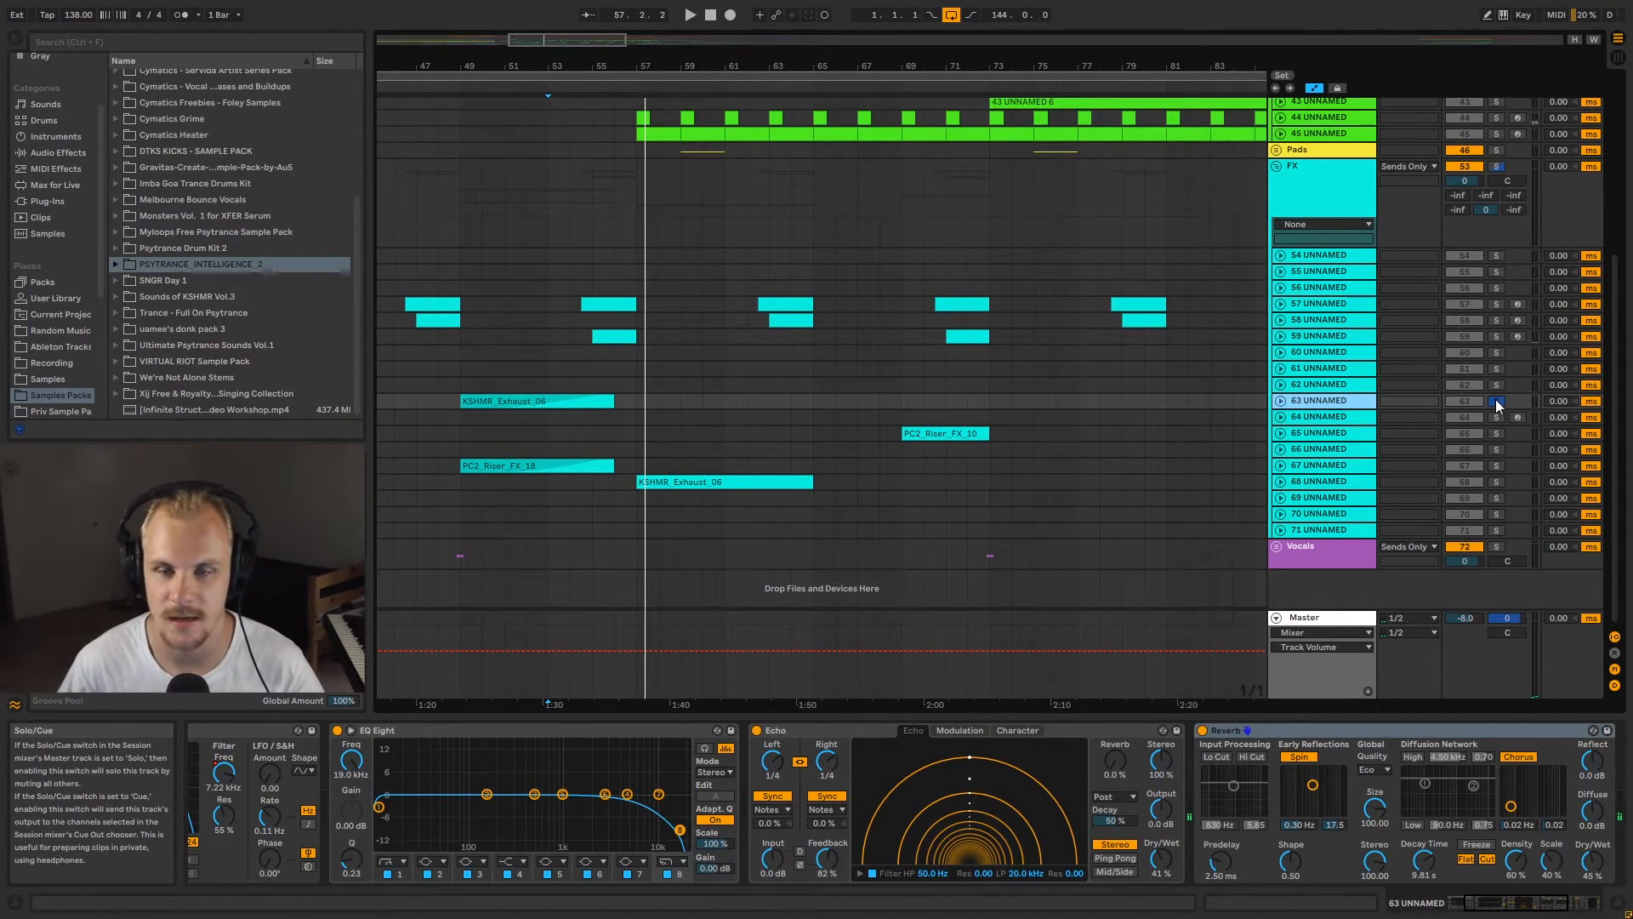
click(656, 385)
click(1327, 402)
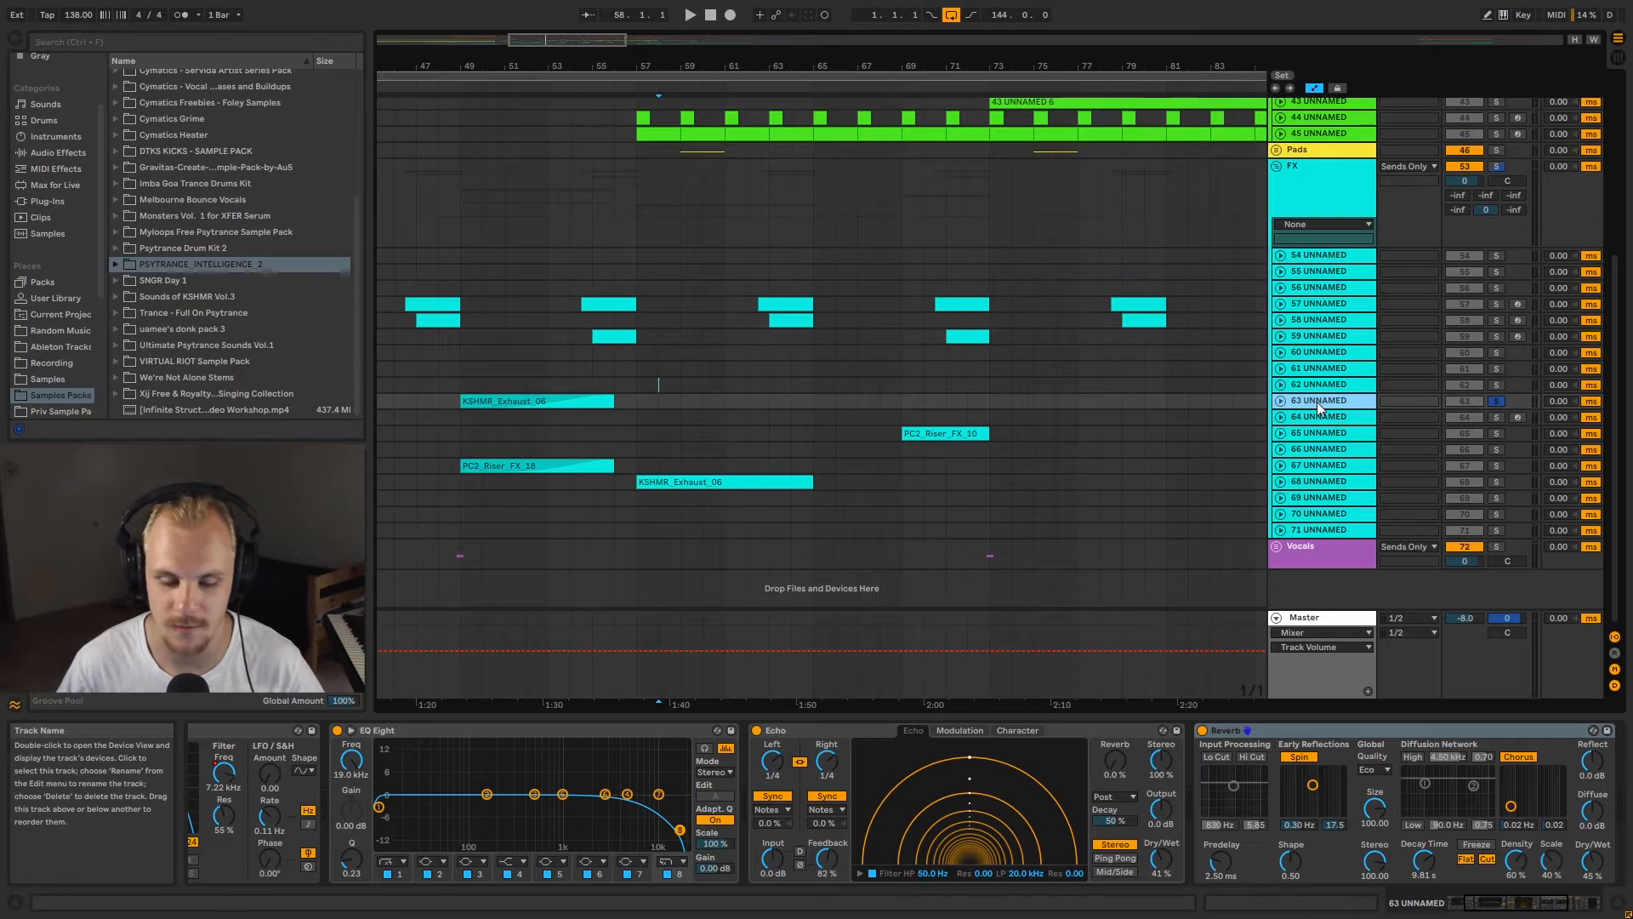
drag(631, 66, 860, 60)
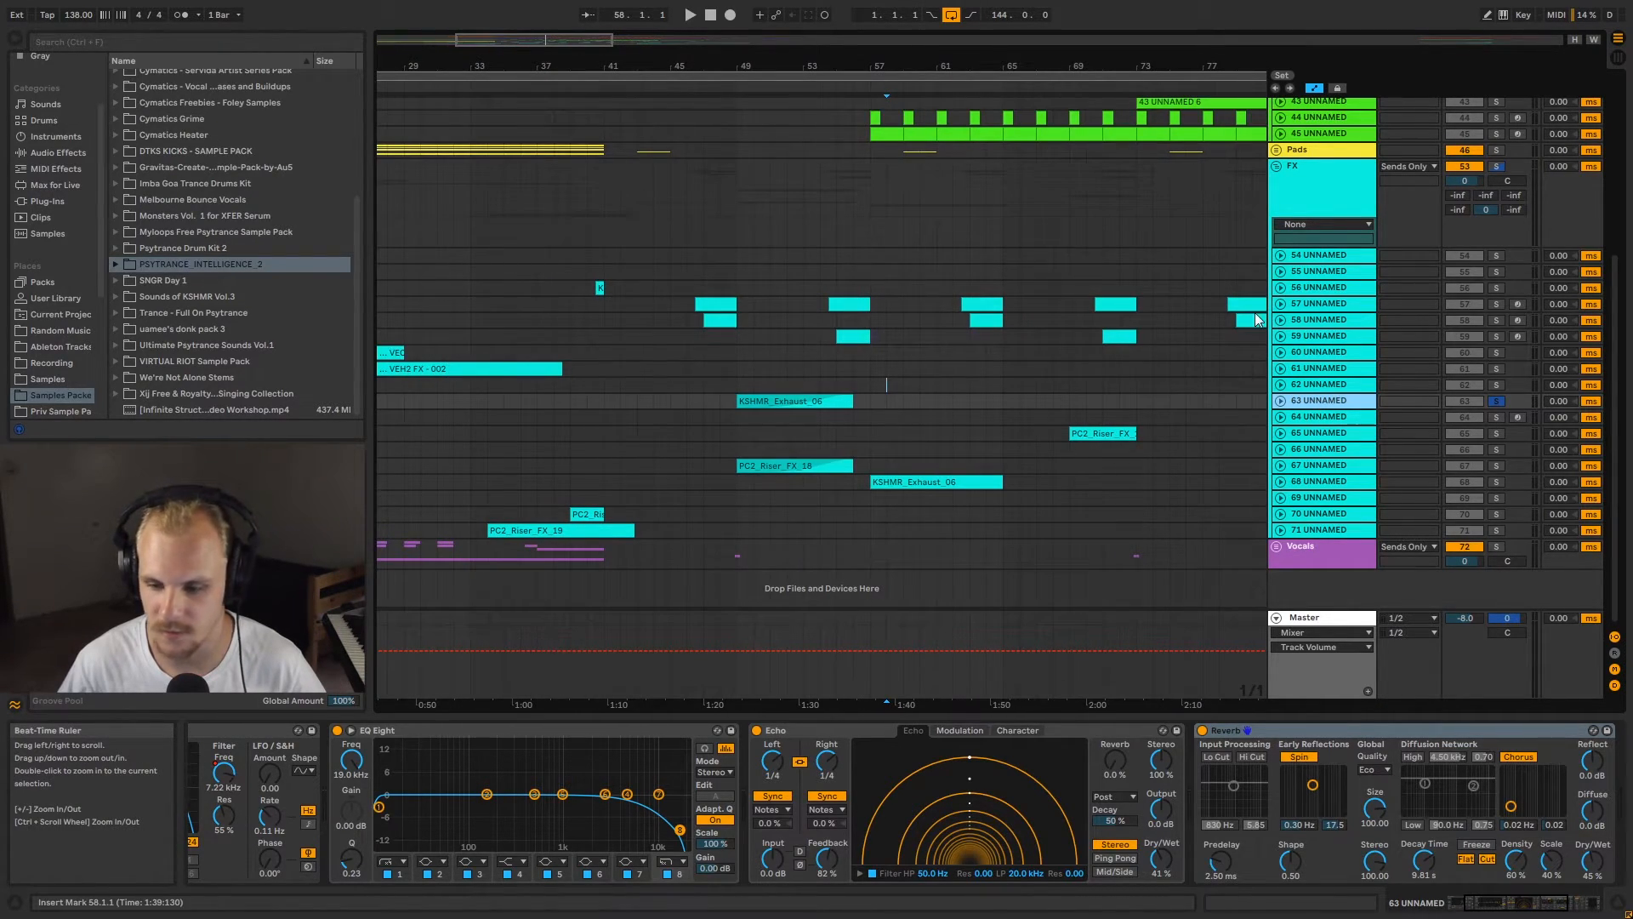
click(1499, 403)
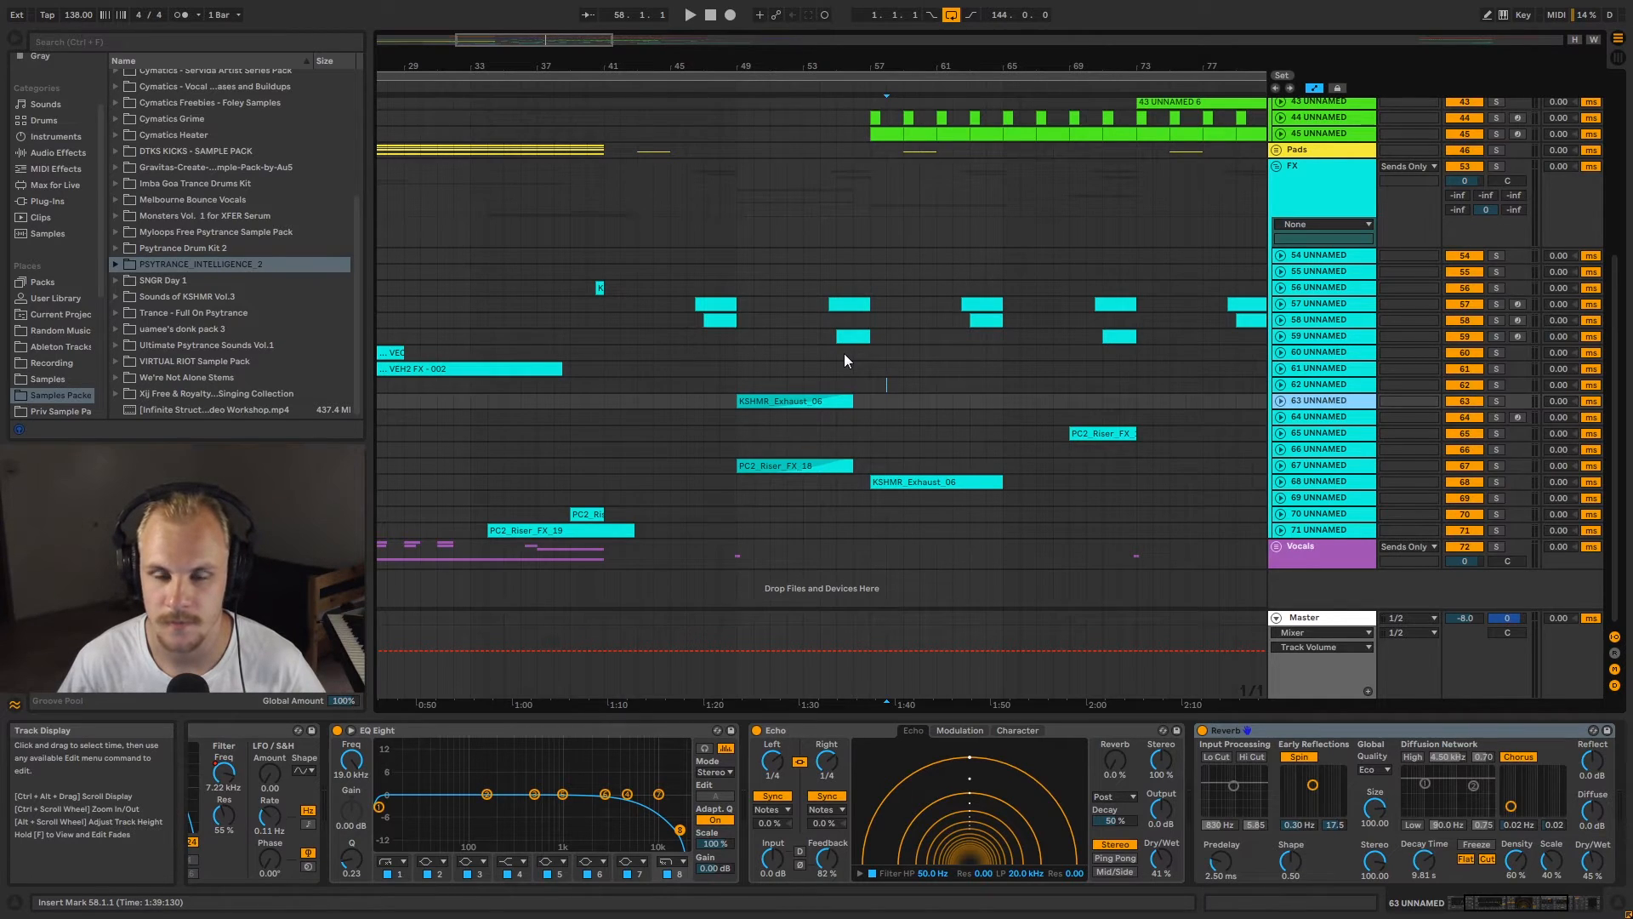
Step: Examine the drum, bass and lead groups between bars 89 and 105, marking the section from 97.1.1 to 102.1.1
drag(893, 66, 650, 45)
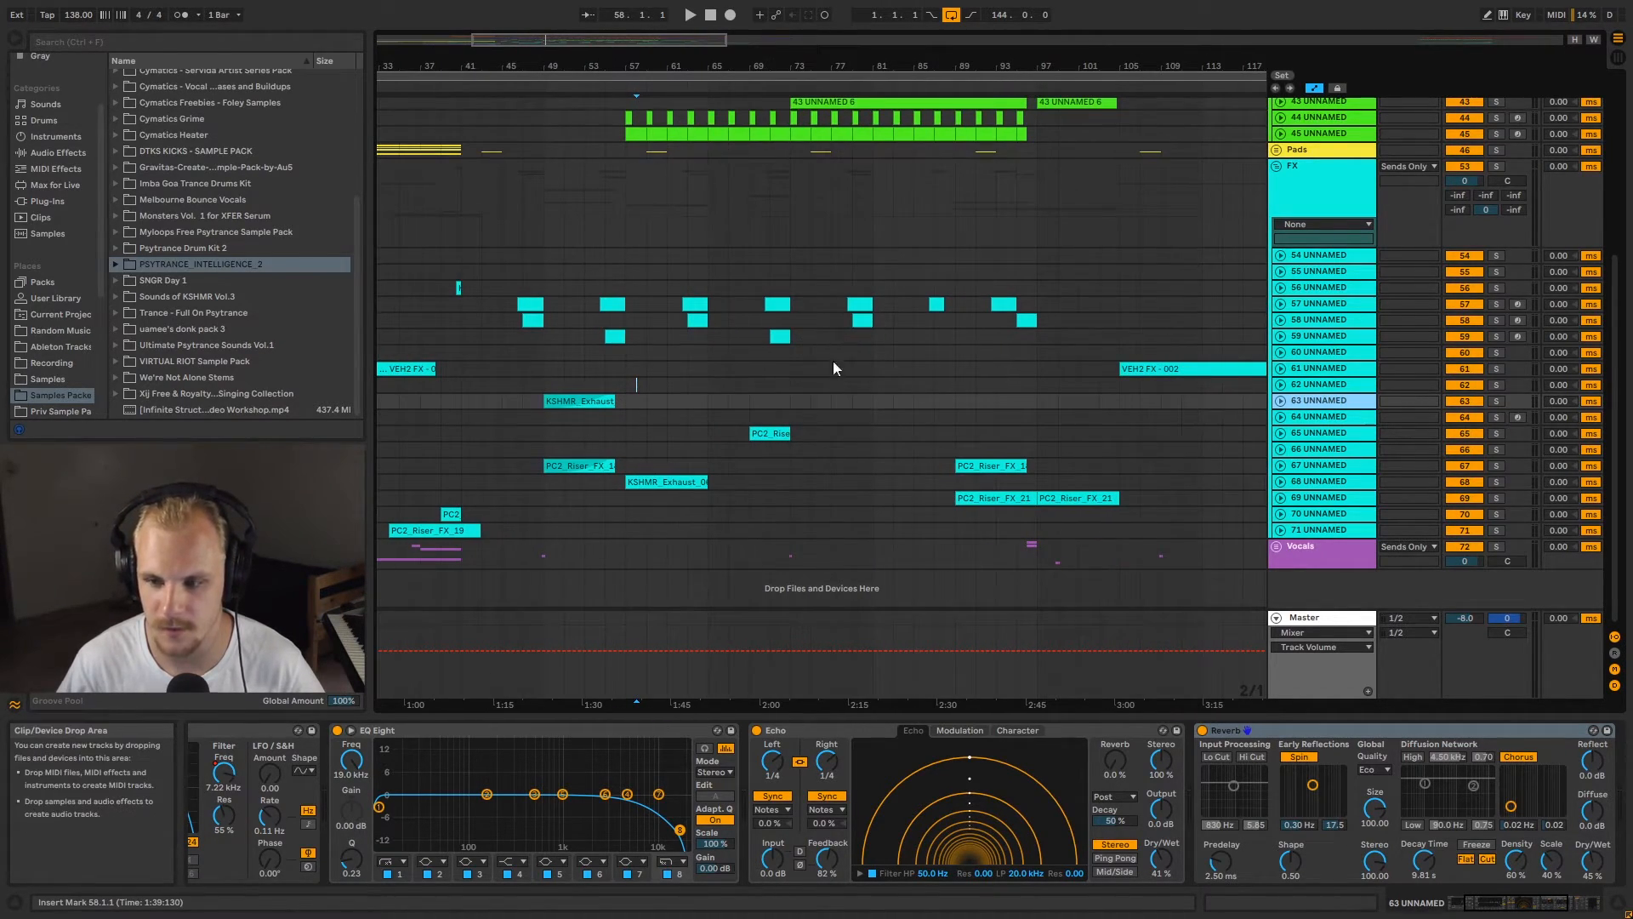
drag(1012, 66, 968, 81)
scroll(917, 319, up, 5)
scroll(923, 391, up, 7)
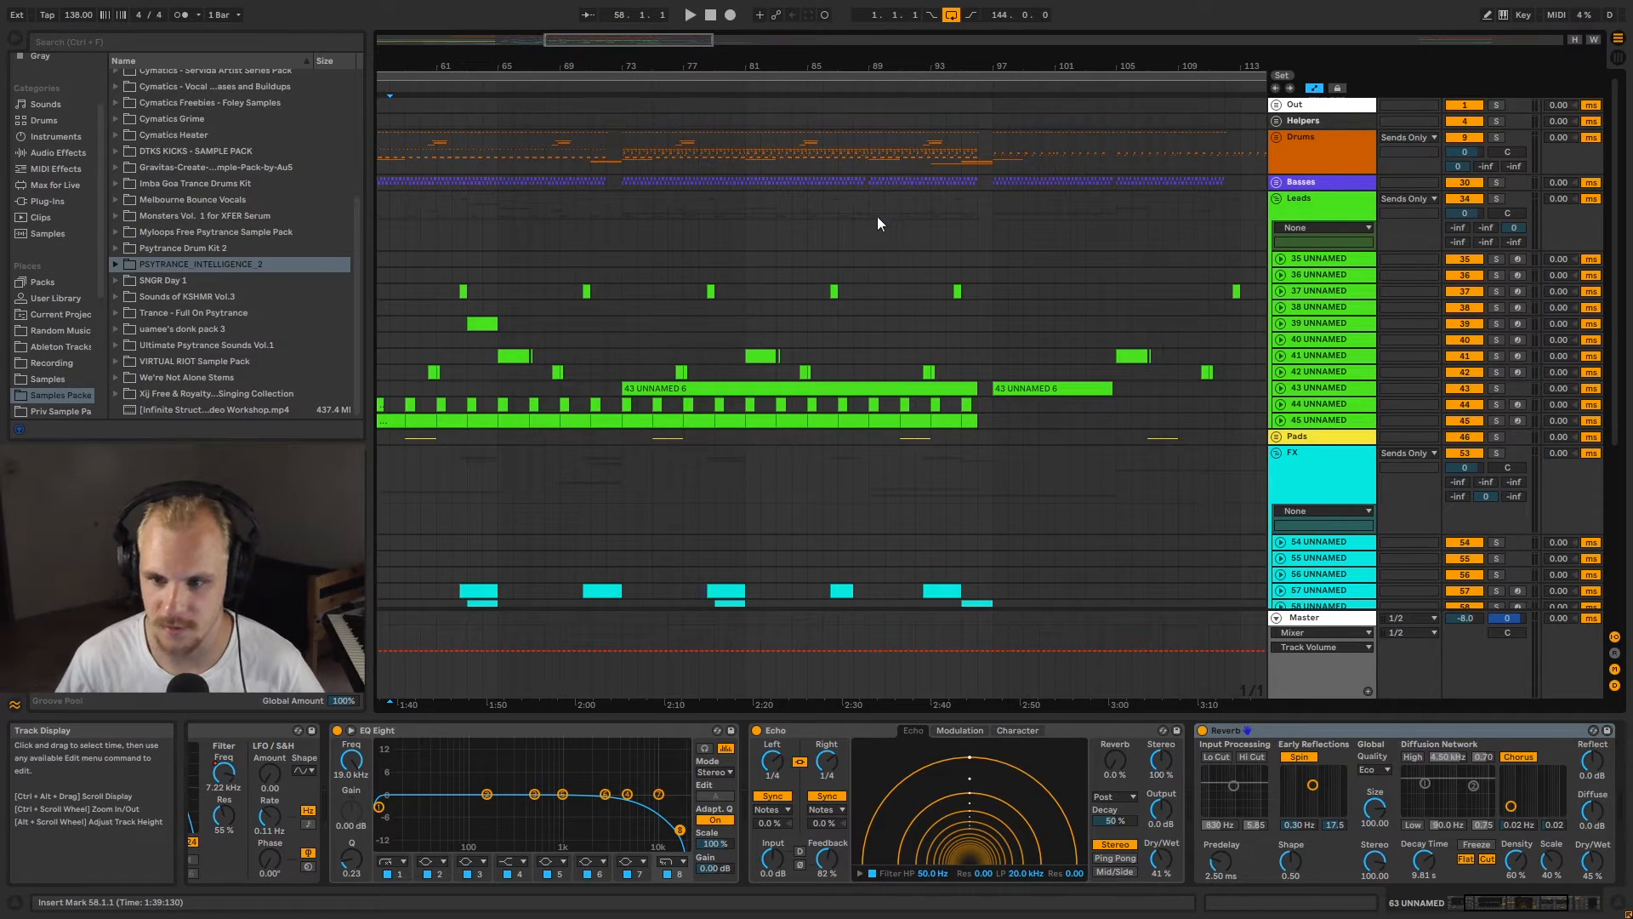
drag(874, 181, 1115, 186)
click(990, 182)
click(1114, 185)
scroll(880, 223, down, 7)
scroll(901, 437, up, 7)
drag(995, 126, 1074, 191)
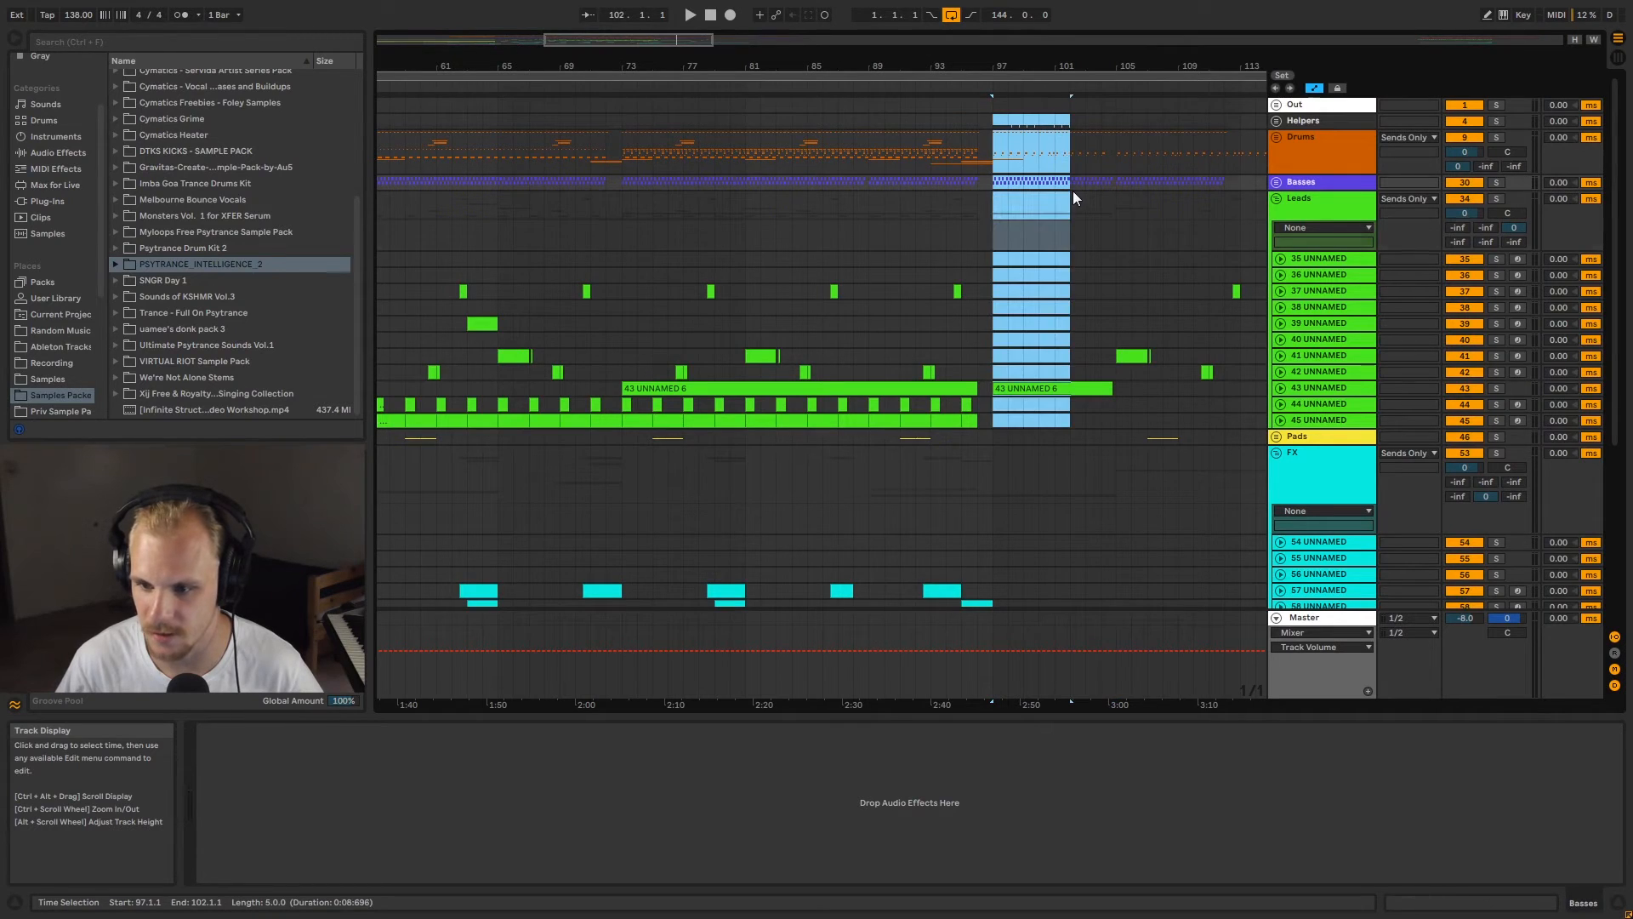
click(1045, 241)
Step: Solo the riser tracks 67 and 69 and start playback from 89.1.1
scroll(971, 255, down, 12)
click(943, 461)
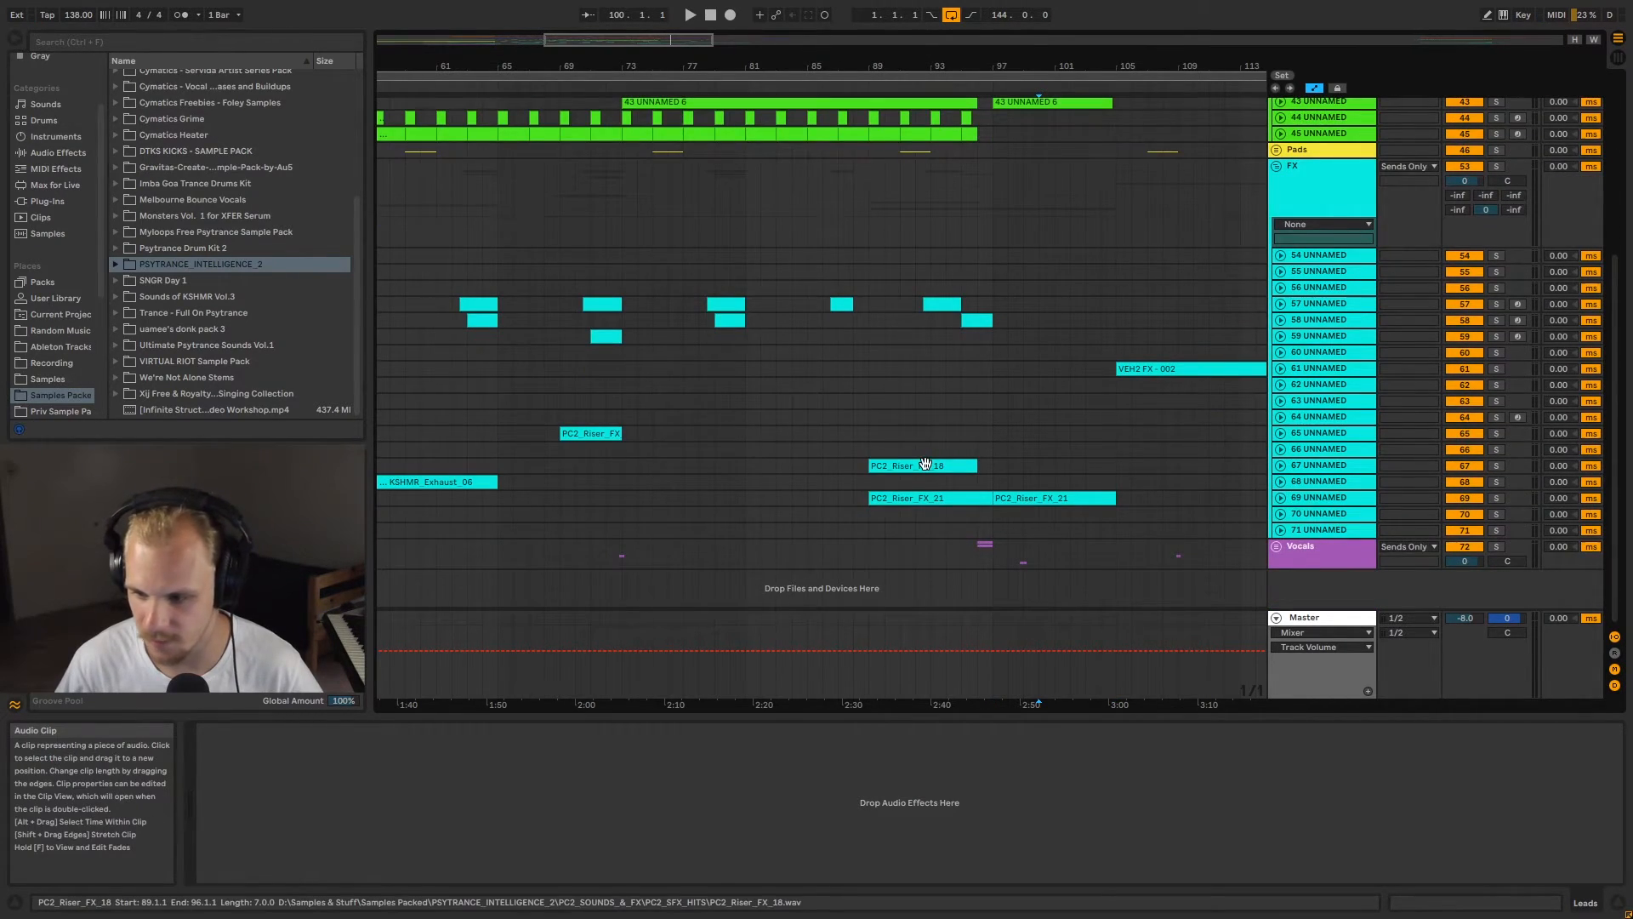
click(1496, 467)
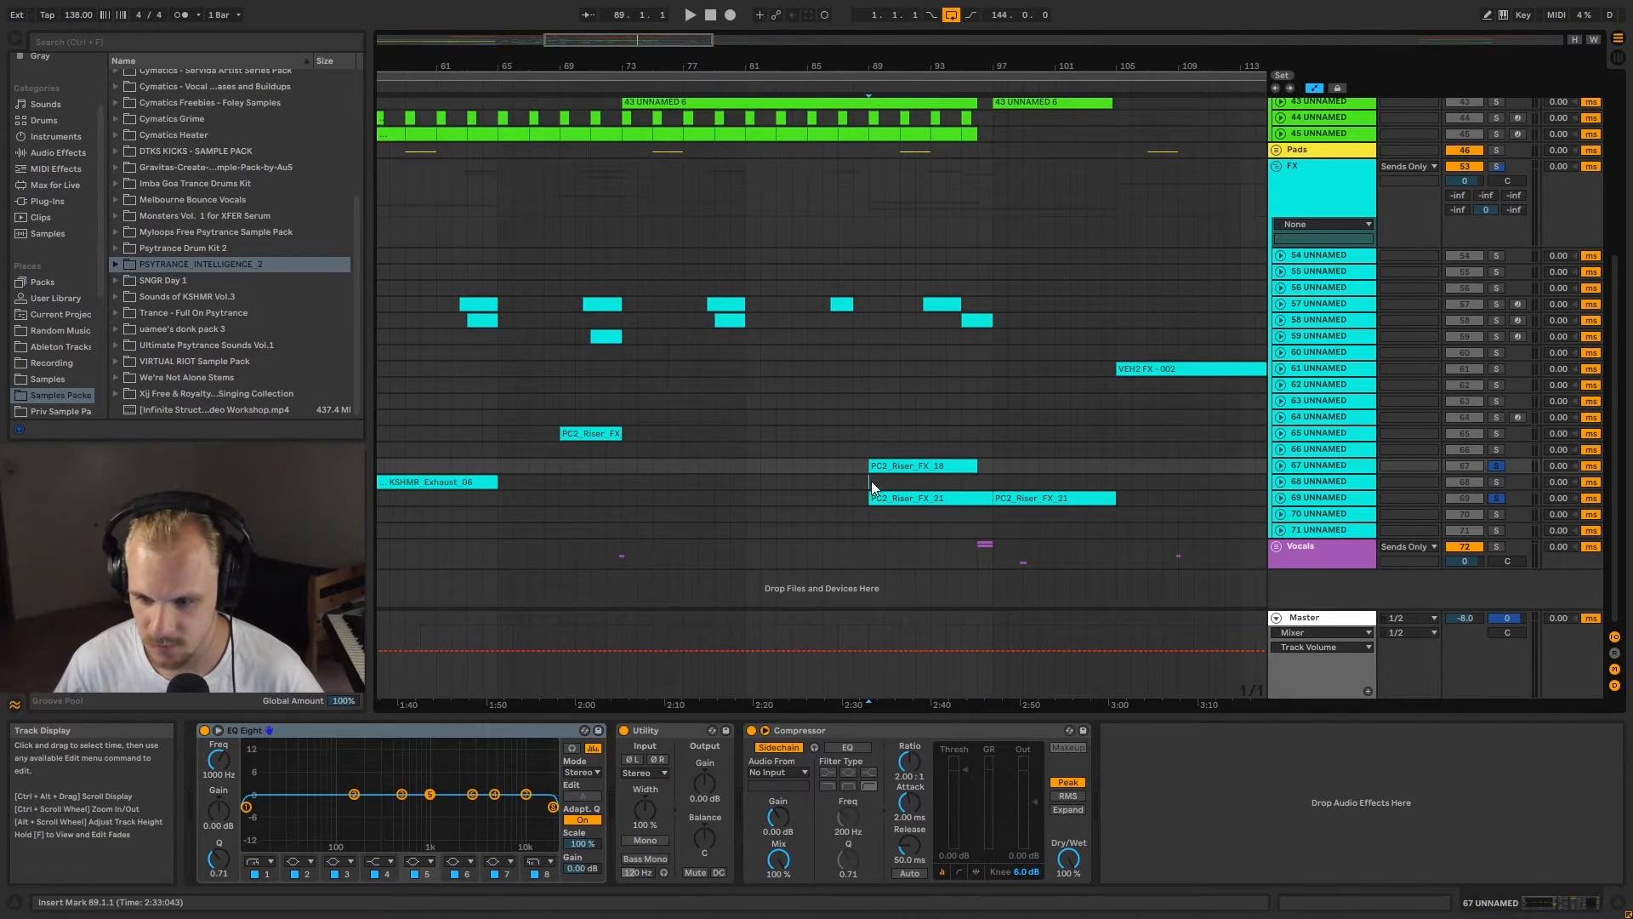
click(871, 481)
key(space)
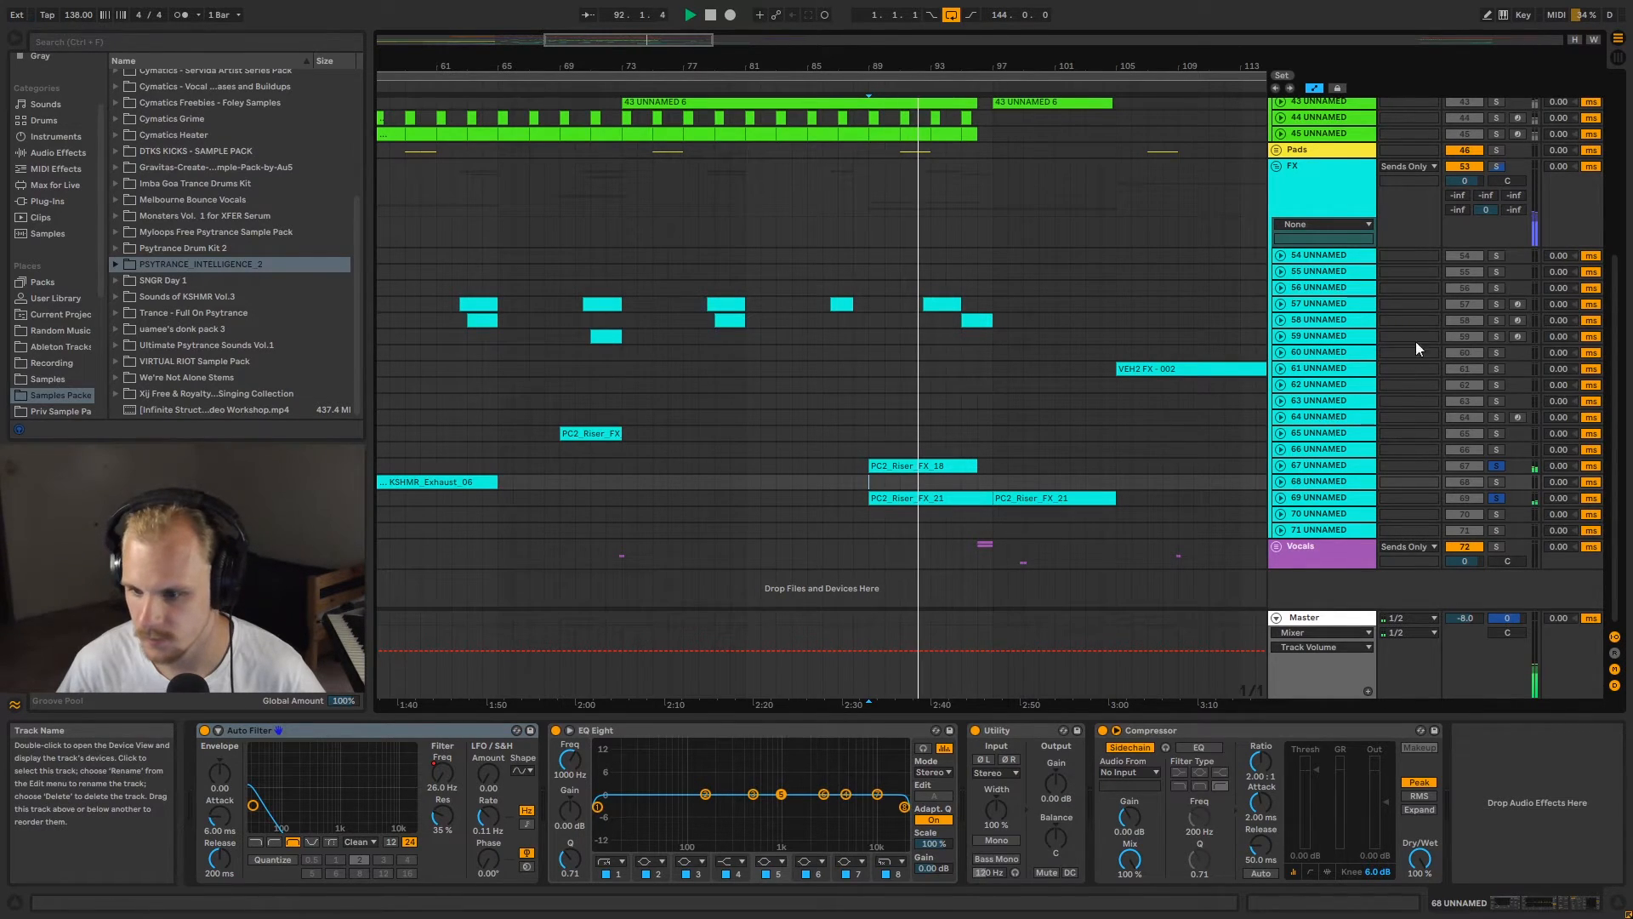
Step: Add tracks 57 and 58 to the solo during playback, stop at bar 98, and unsolo all four tracks
click(1497, 303)
click(1496, 320)
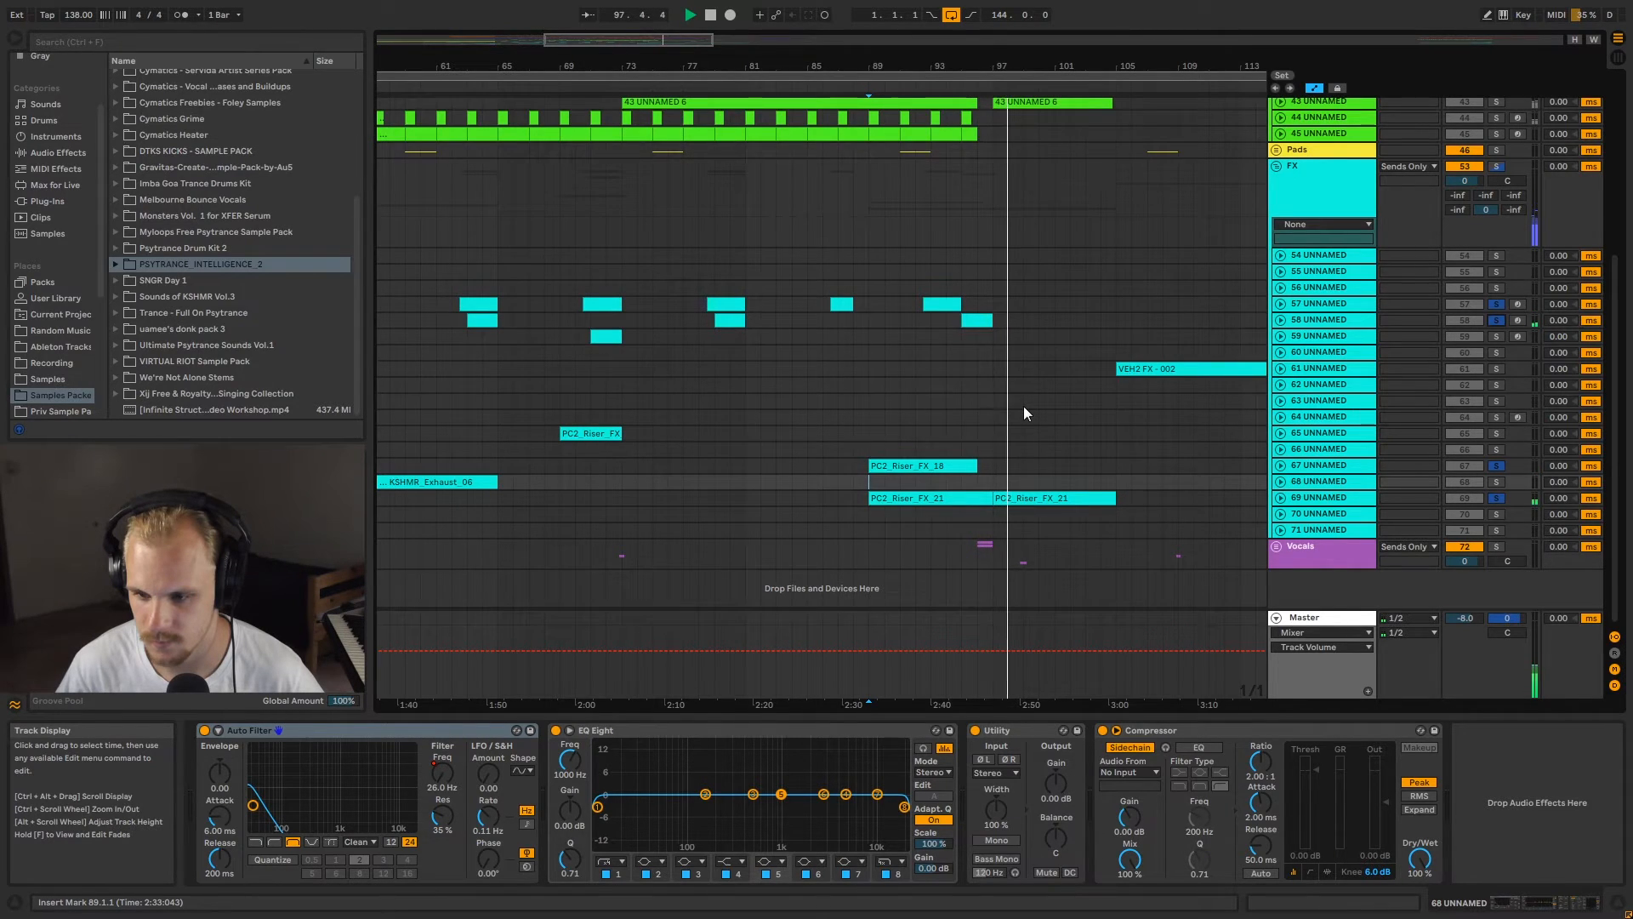
click(1496, 308)
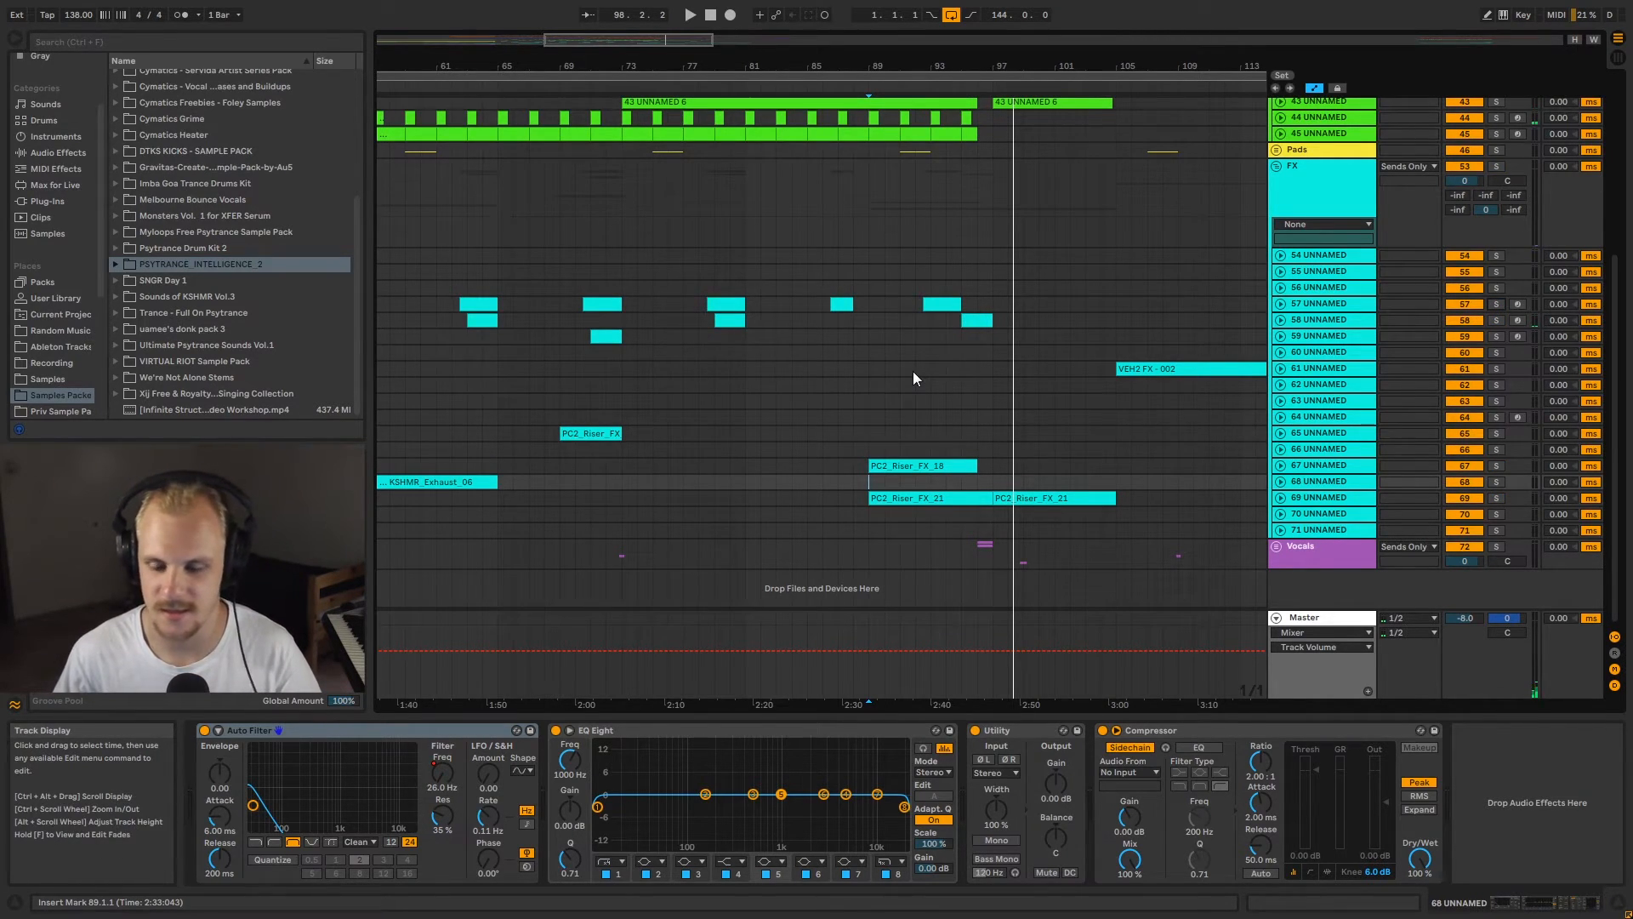
Step: Examine how the bass and lead parts change at bar 97 within the section from bar 89 to bar 105
scroll(912, 370, up, 3)
scroll(937, 367, up, 4)
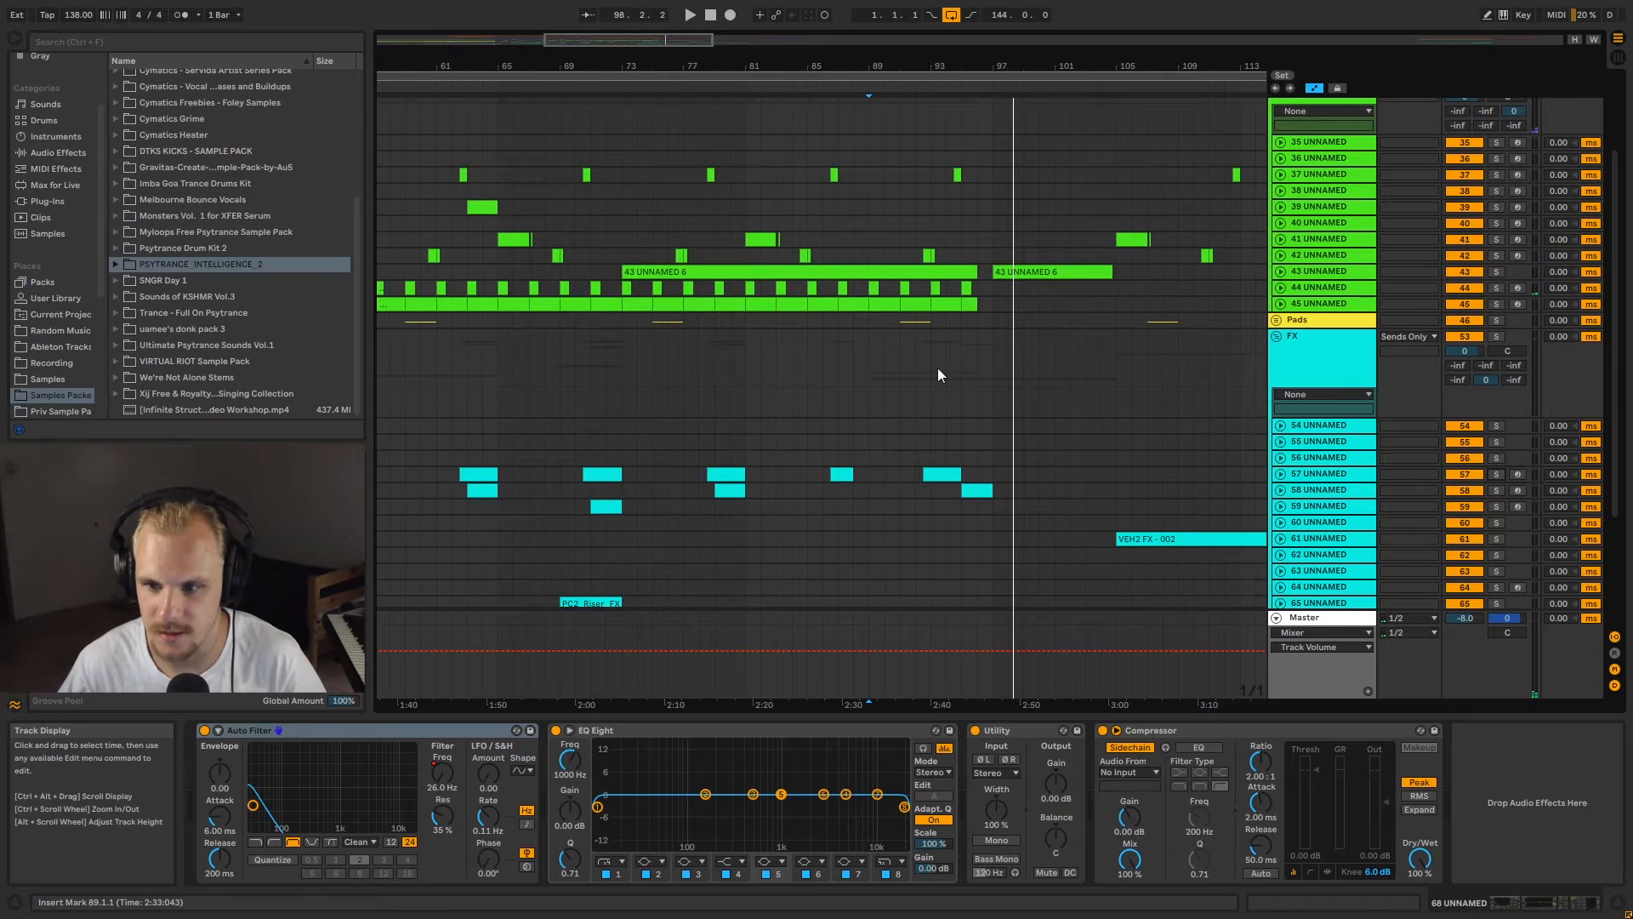
scroll(937, 367, up, 1)
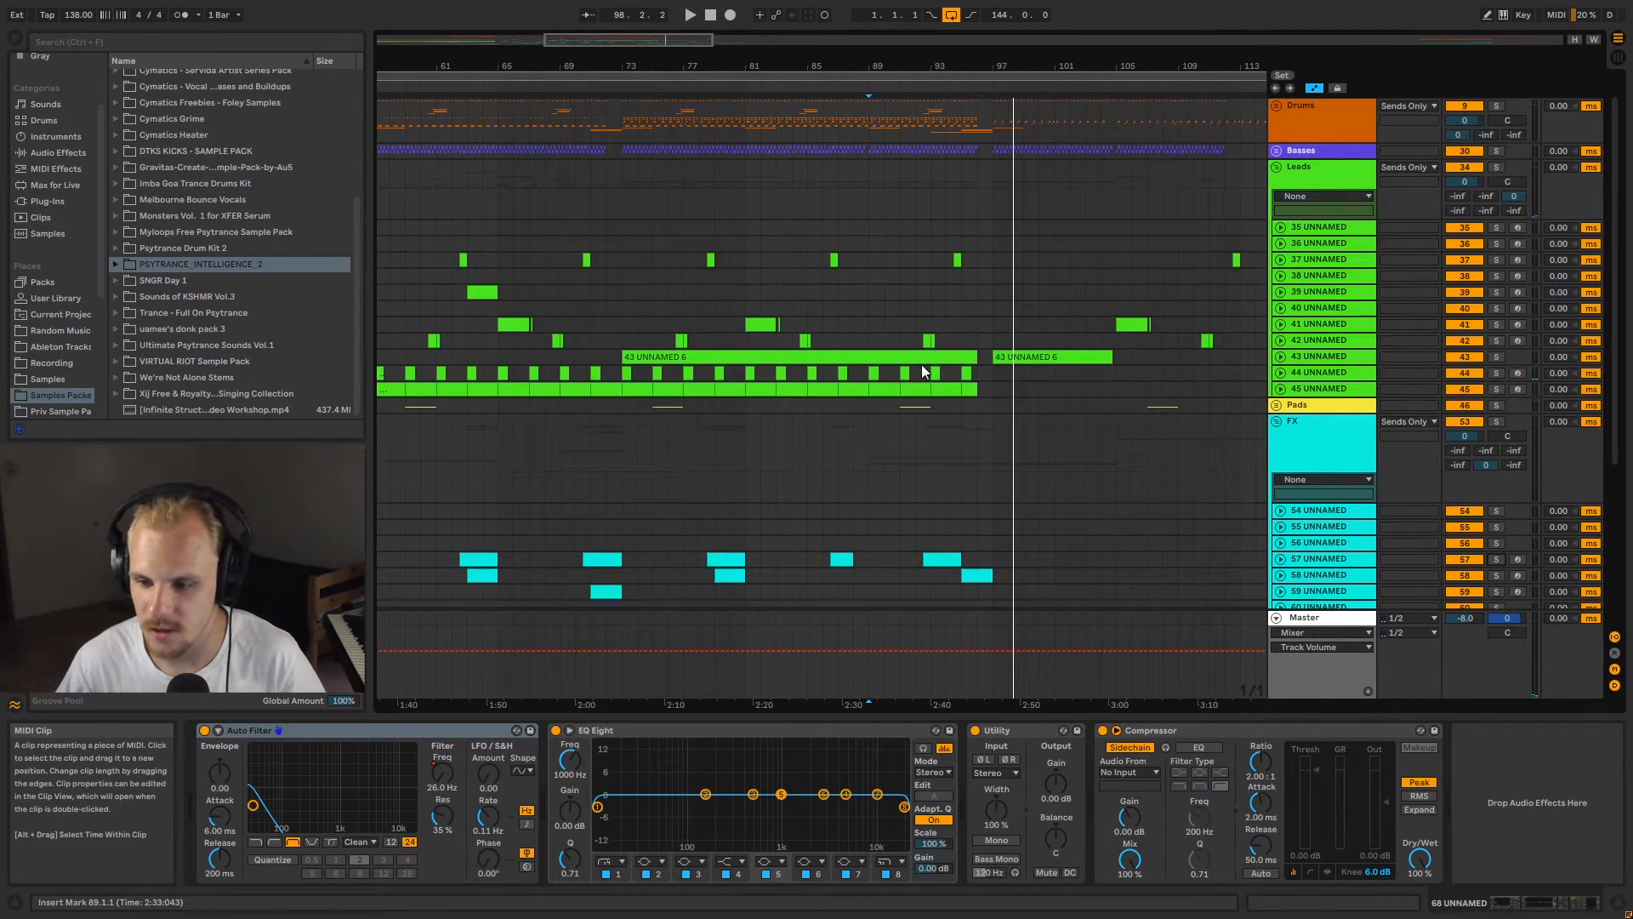
scroll(875, 158, up, 1)
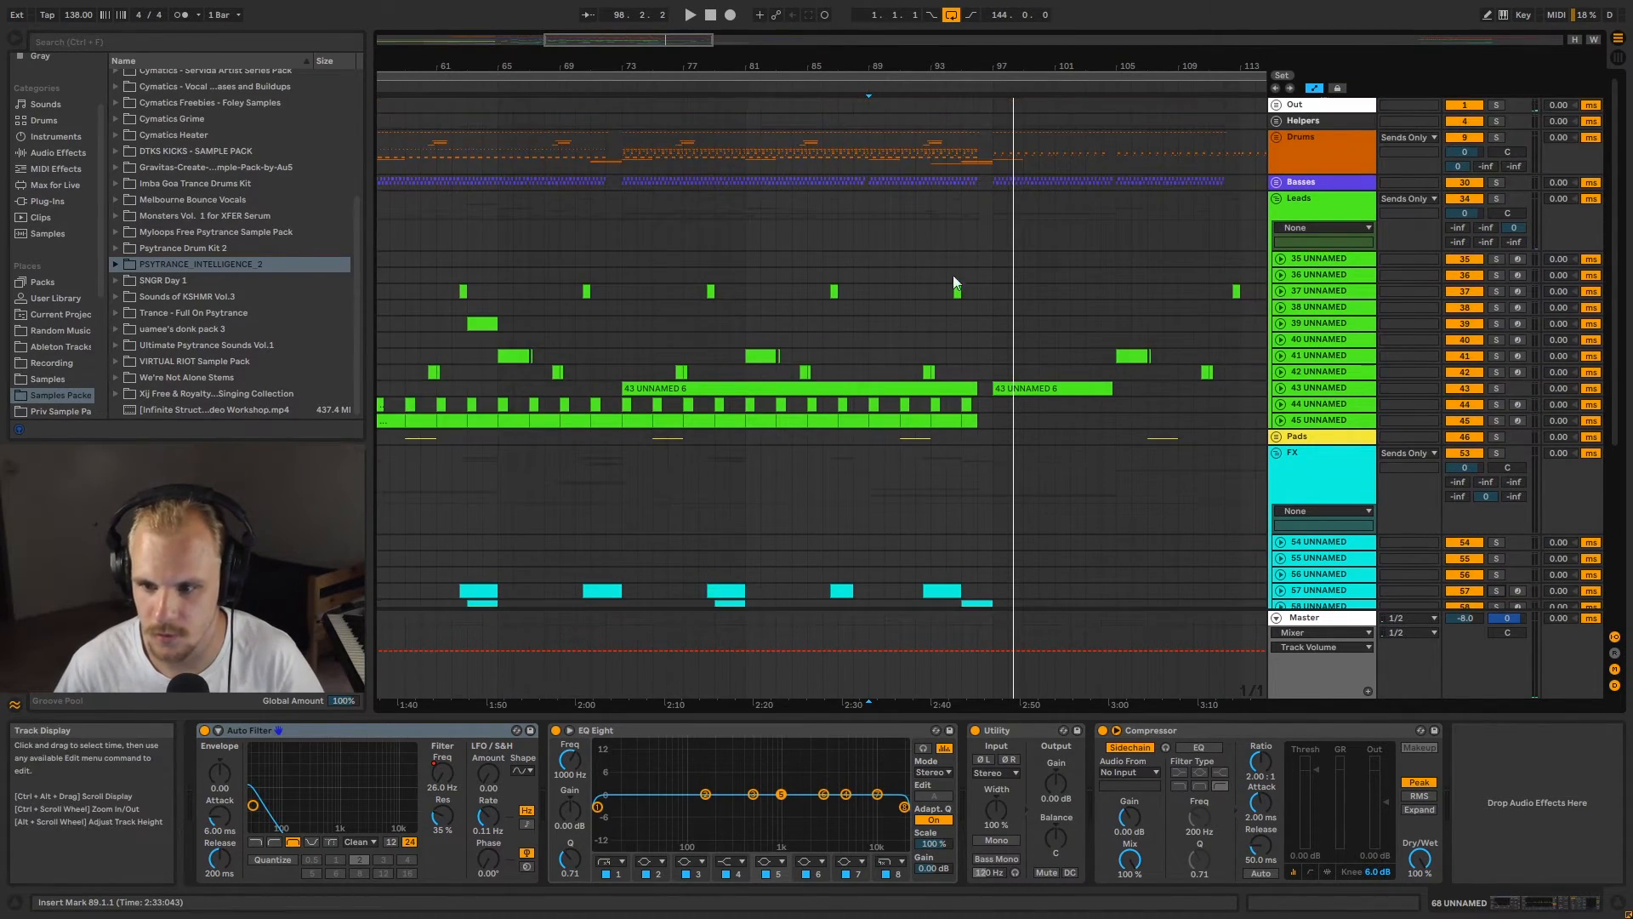
drag(870, 181, 1111, 179)
click(992, 211)
click(1111, 179)
scroll(1003, 226, down, 3)
scroll(1000, 255, down, 1)
scroll(998, 318, up, 4)
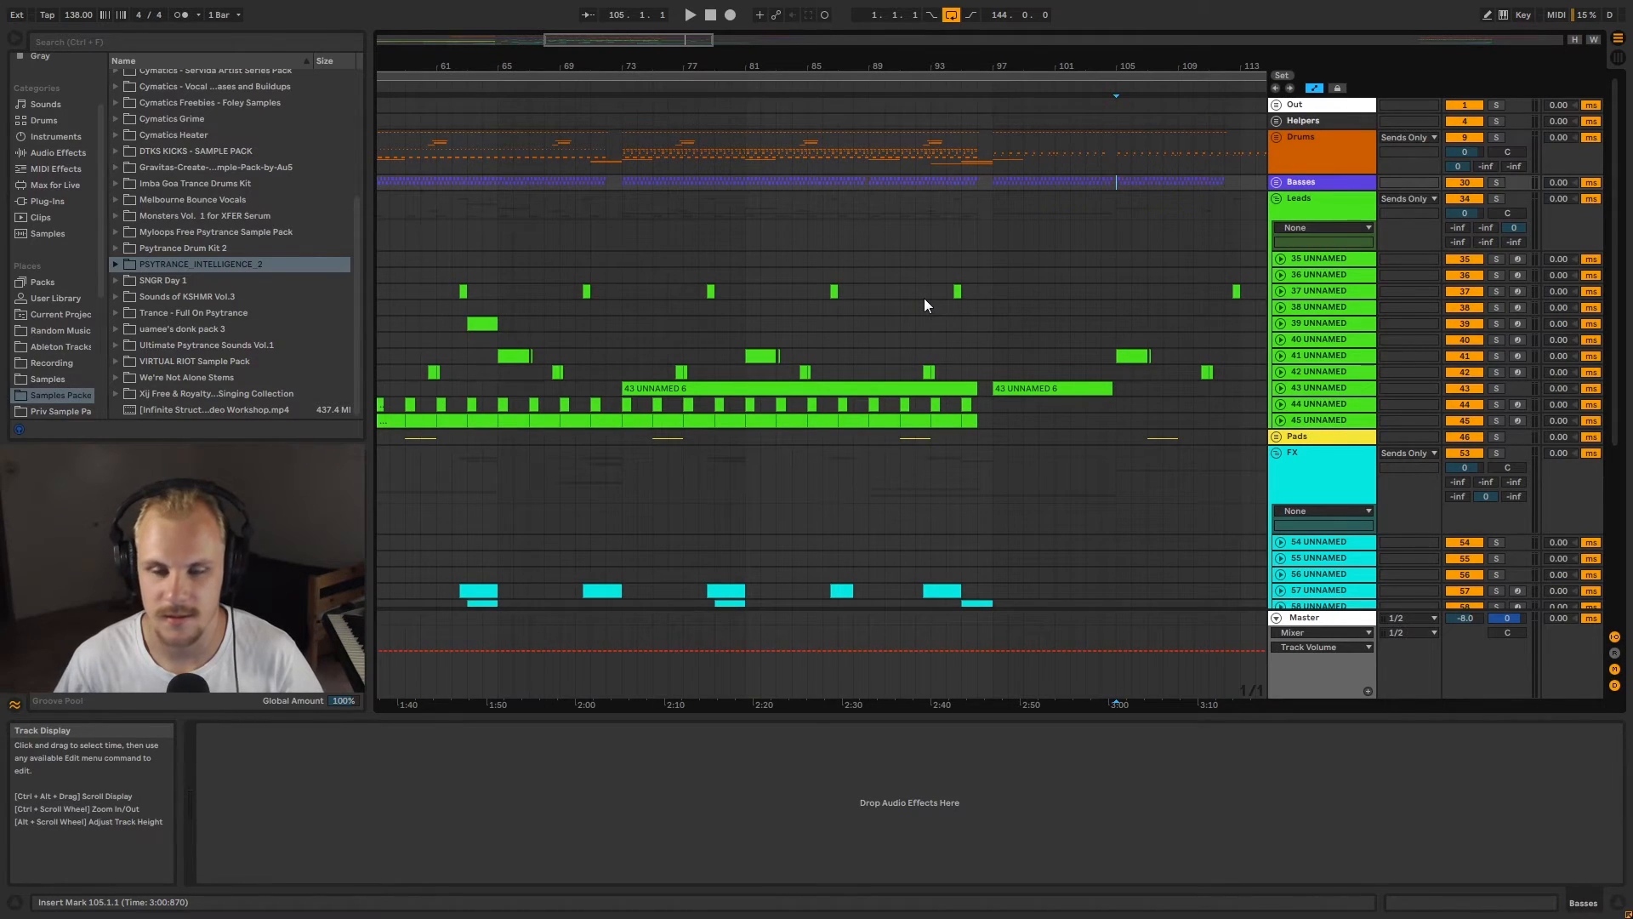
Step: Mark bars 86 to 88 around the short clip on track 57, and place the insert marker at 89.1.1
scroll(923, 301, down, 7)
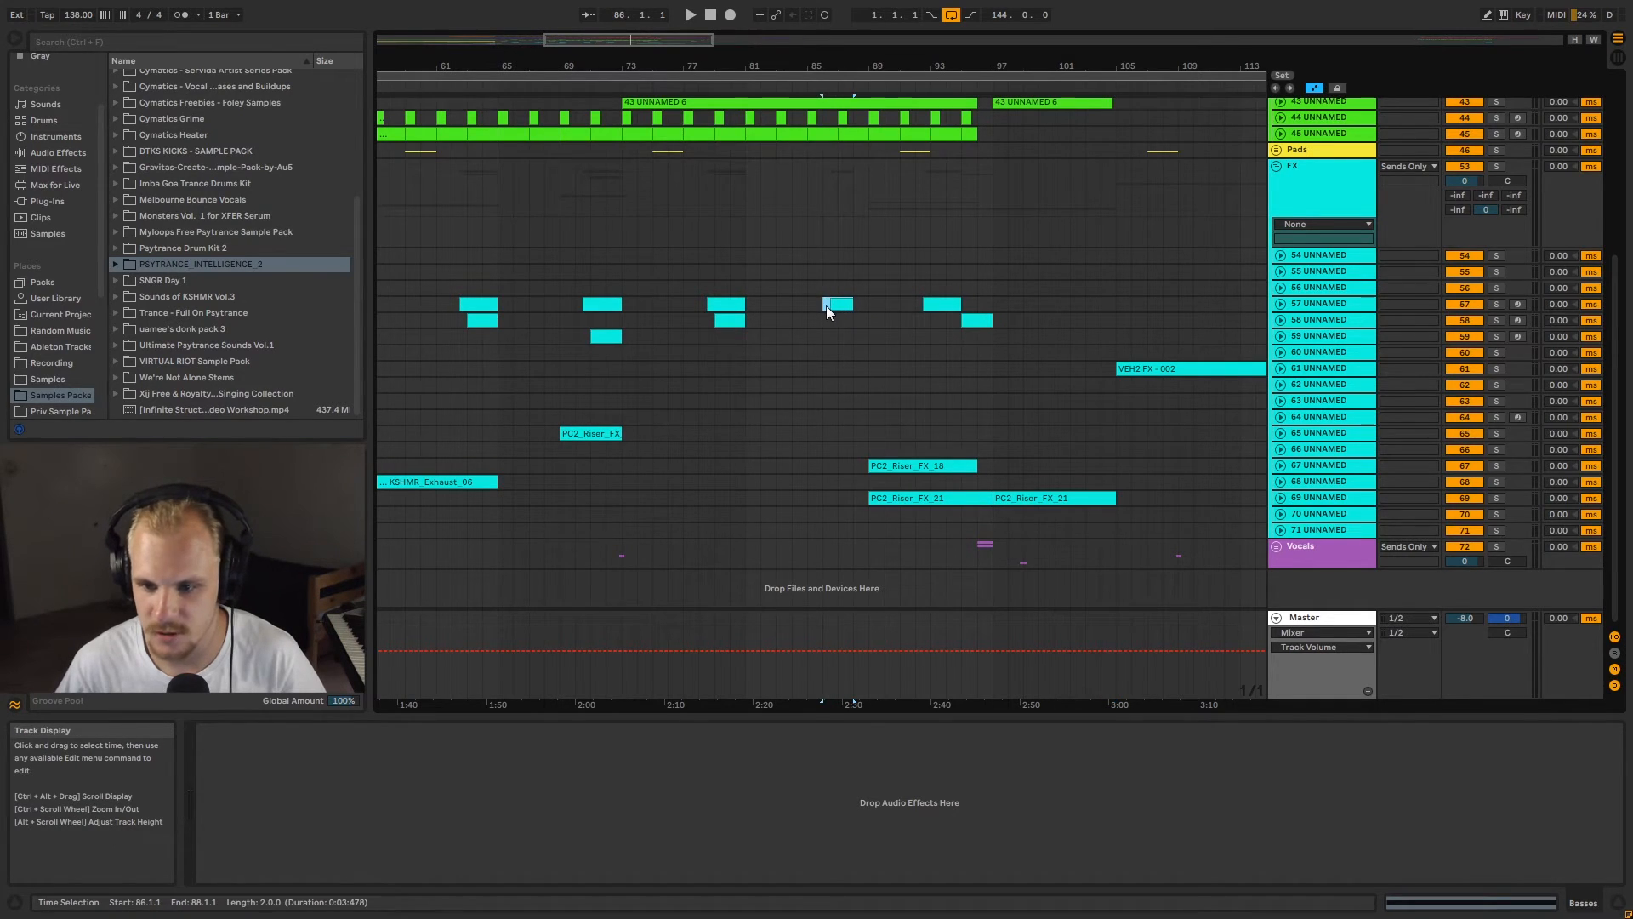
click(825, 305)
click(865, 305)
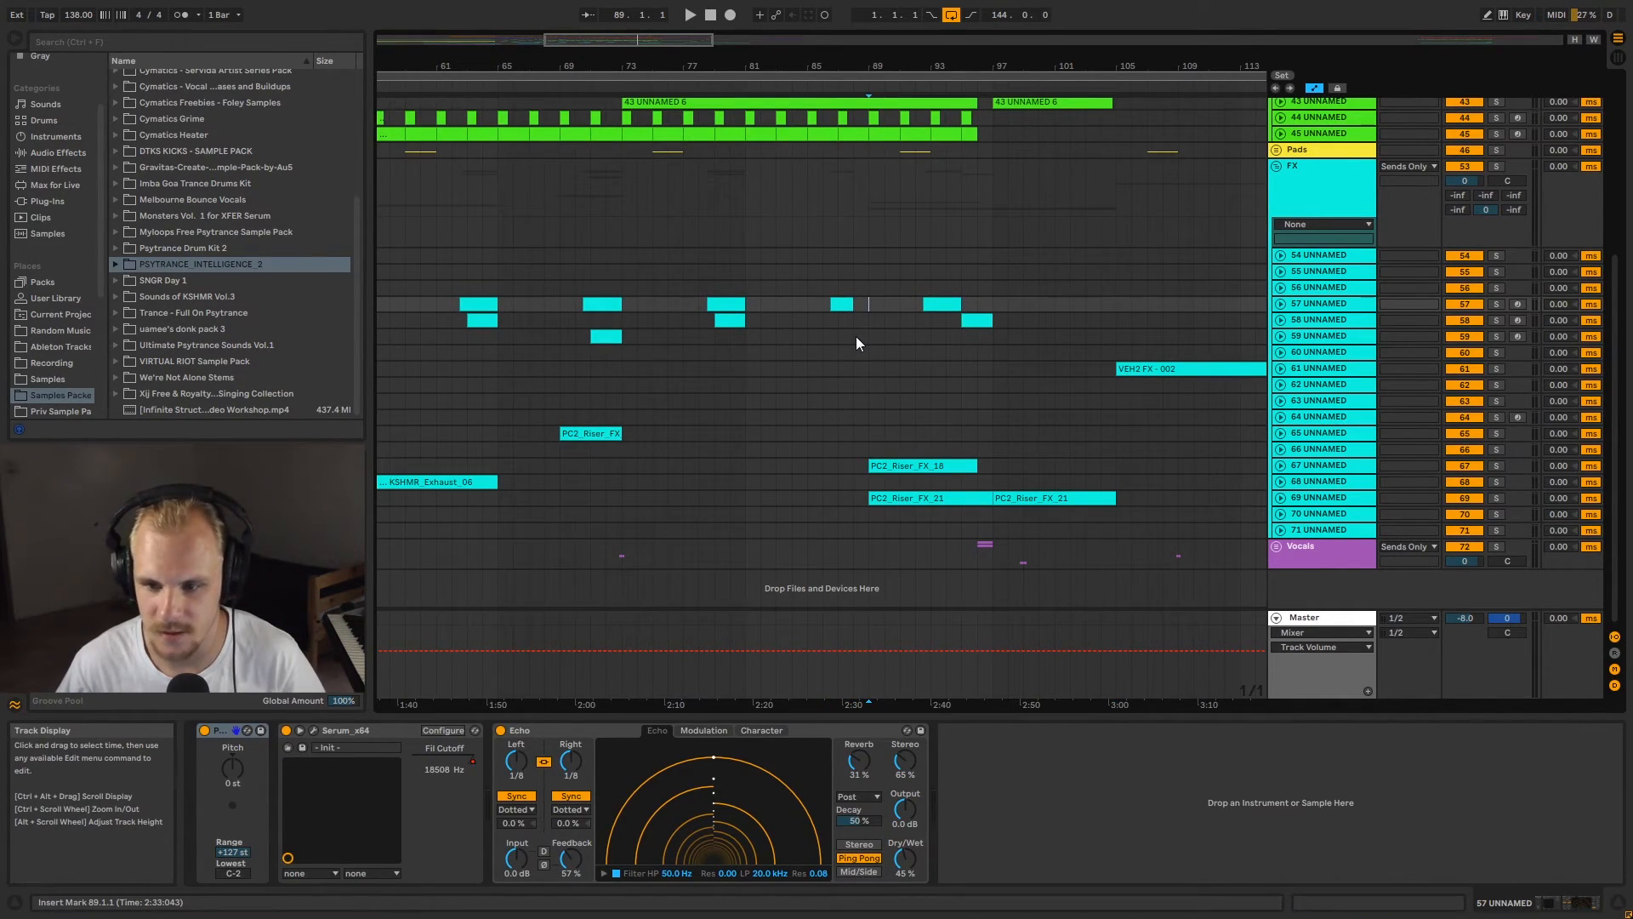